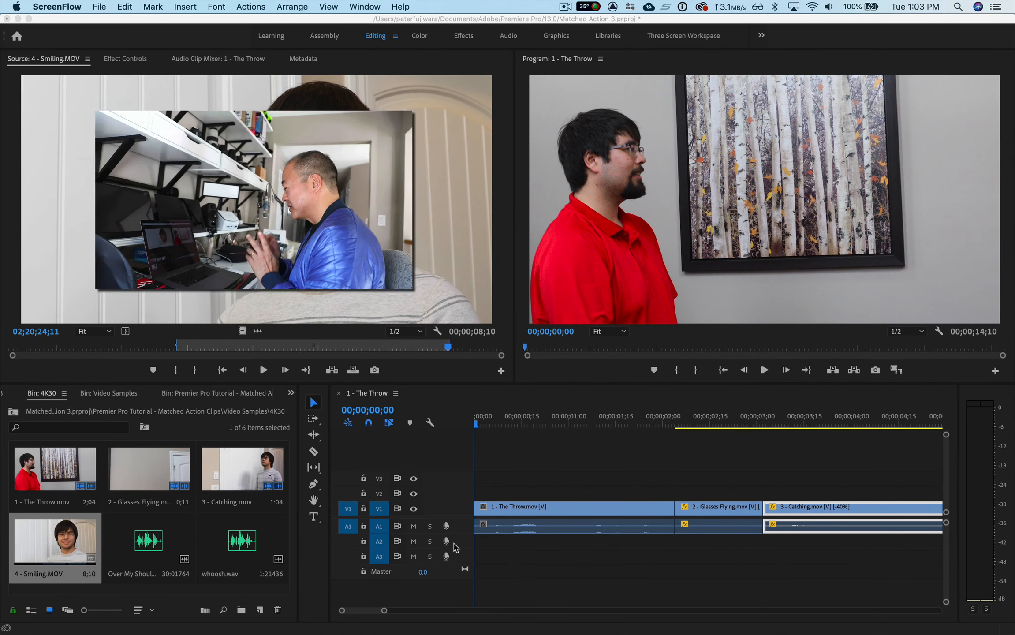
Step: Mute the system sound and record a short voice-over onto audio track A2 from the start of the sequence
key(XF86AudioMute)
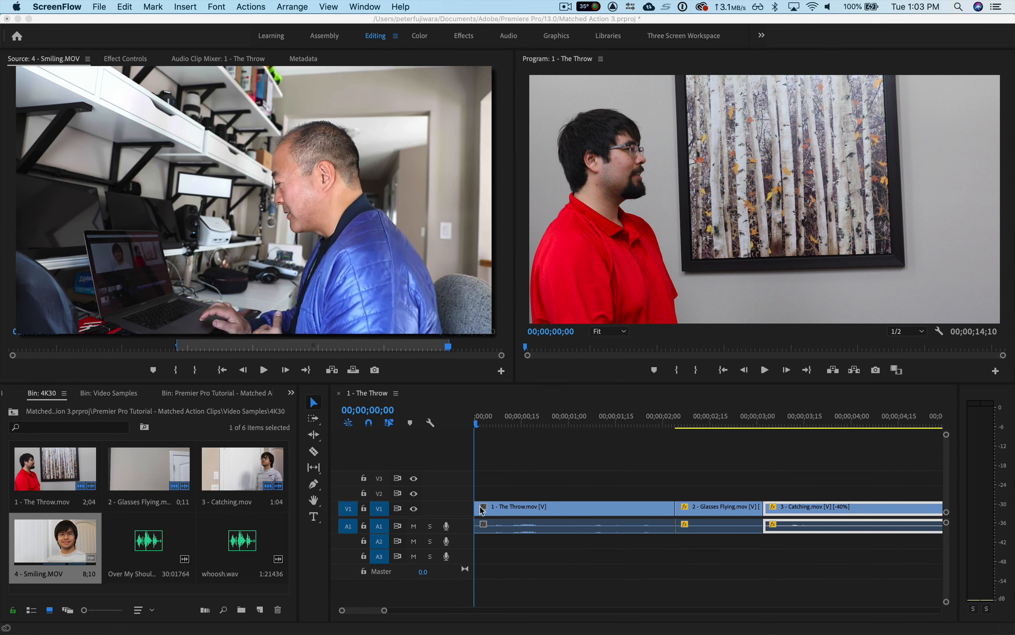
click(449, 546)
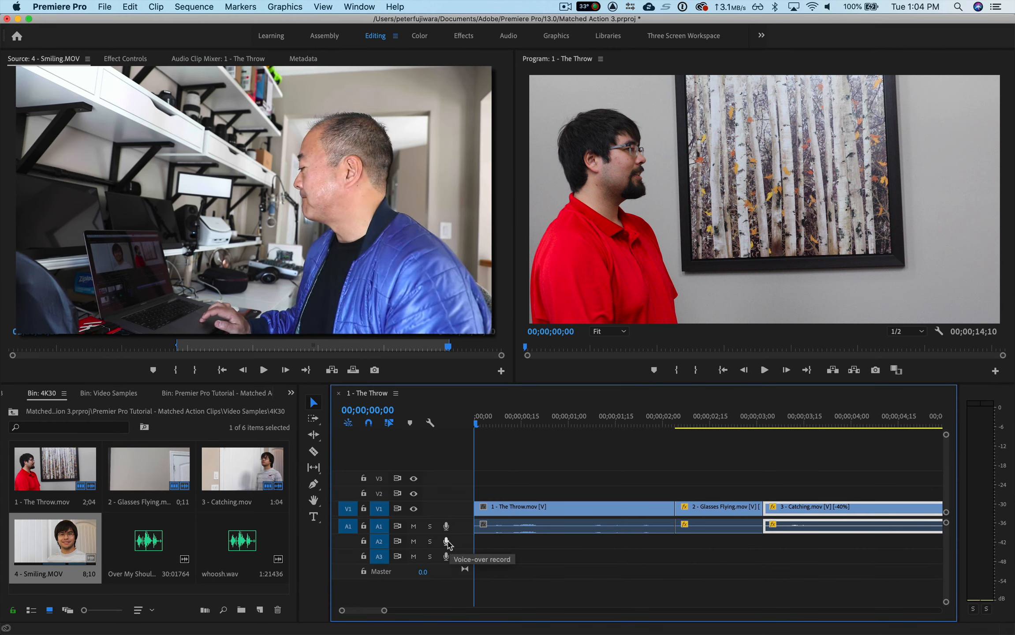
click(447, 541)
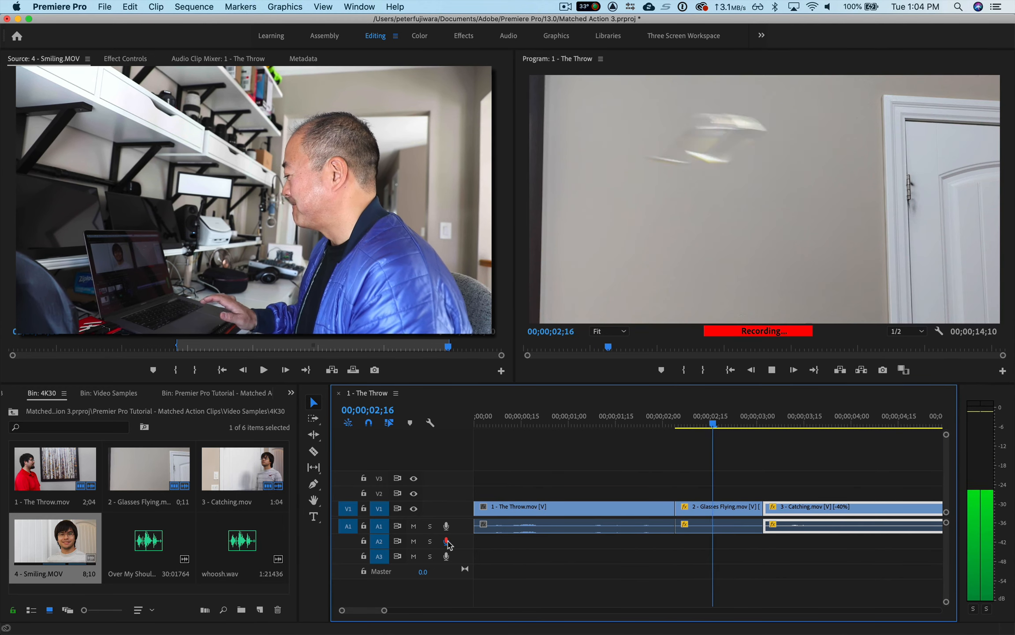
click(447, 541)
key(space)
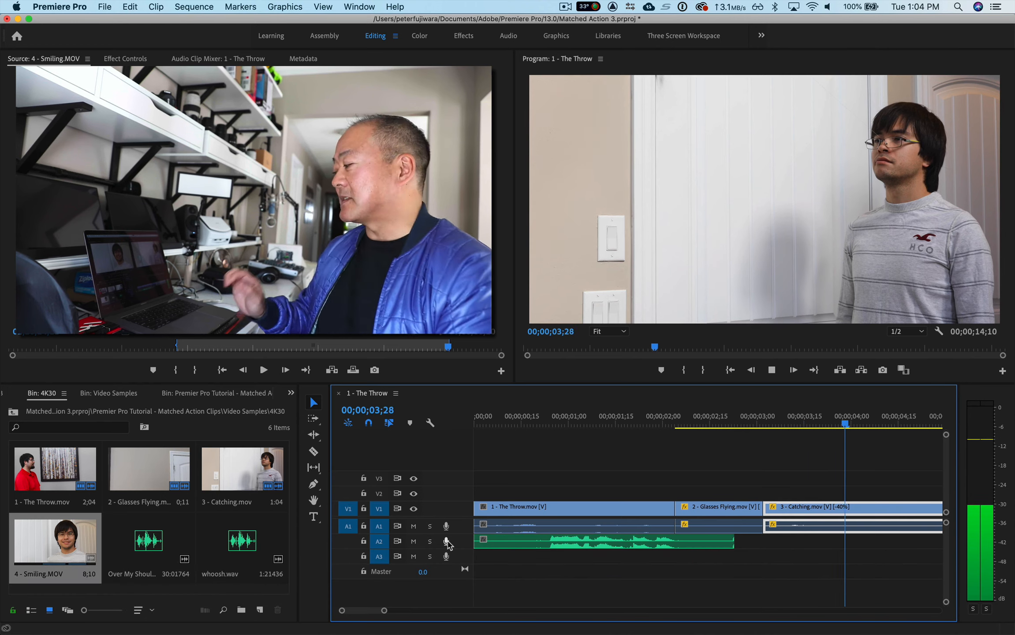
key(space)
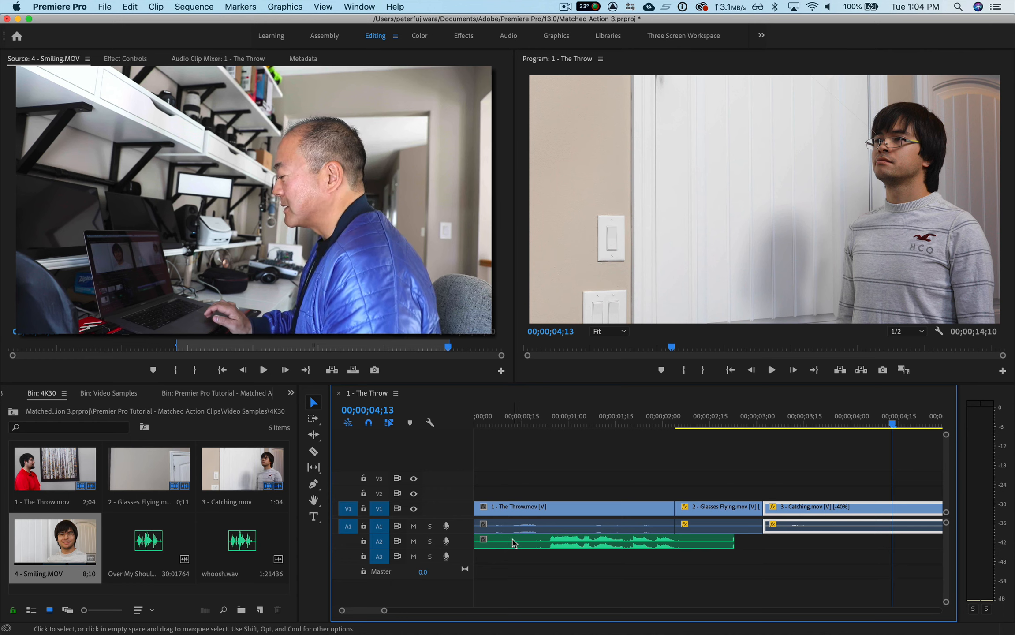
Step: Raise the system volume and play the sequence from the beginning to hear the recorded voice-over
click(487, 422)
drag(486, 422, 473, 424)
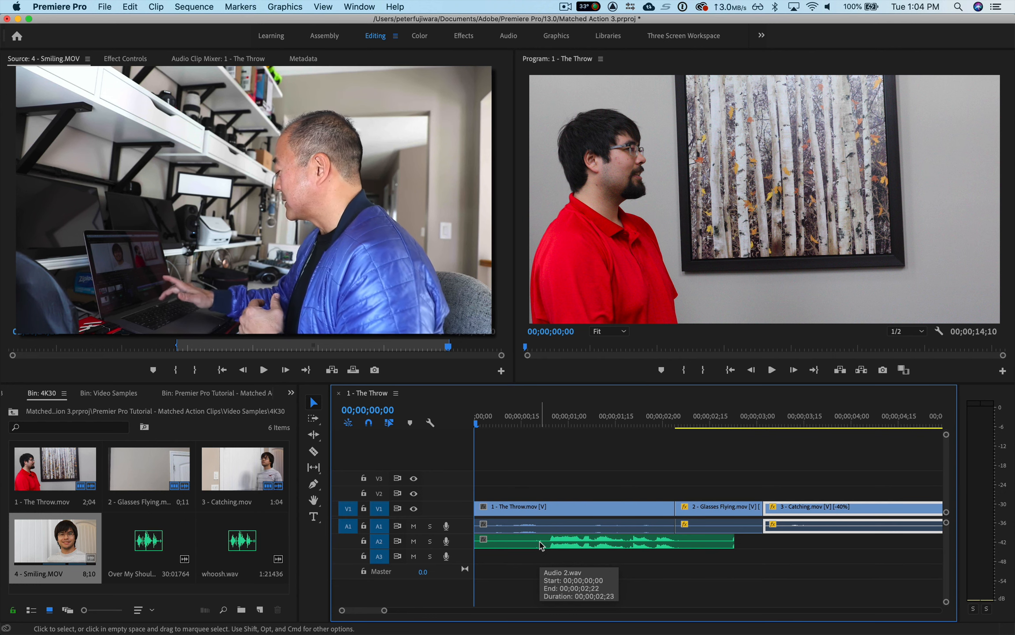
key(XF86AudioRaiseVolume)
key(XF86AudioRaiseVolume)
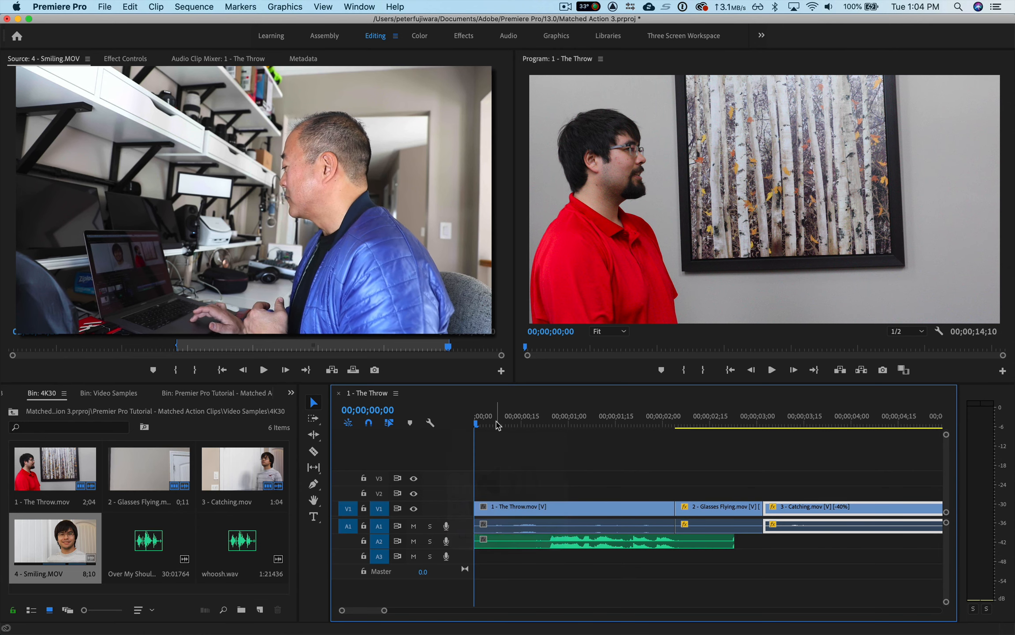
key(space)
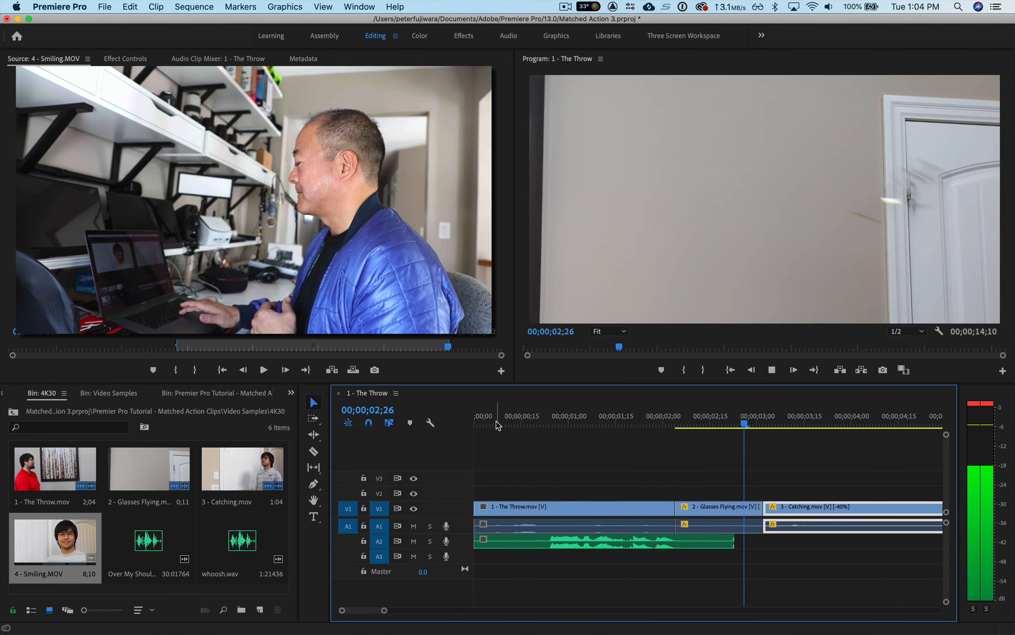
key(space)
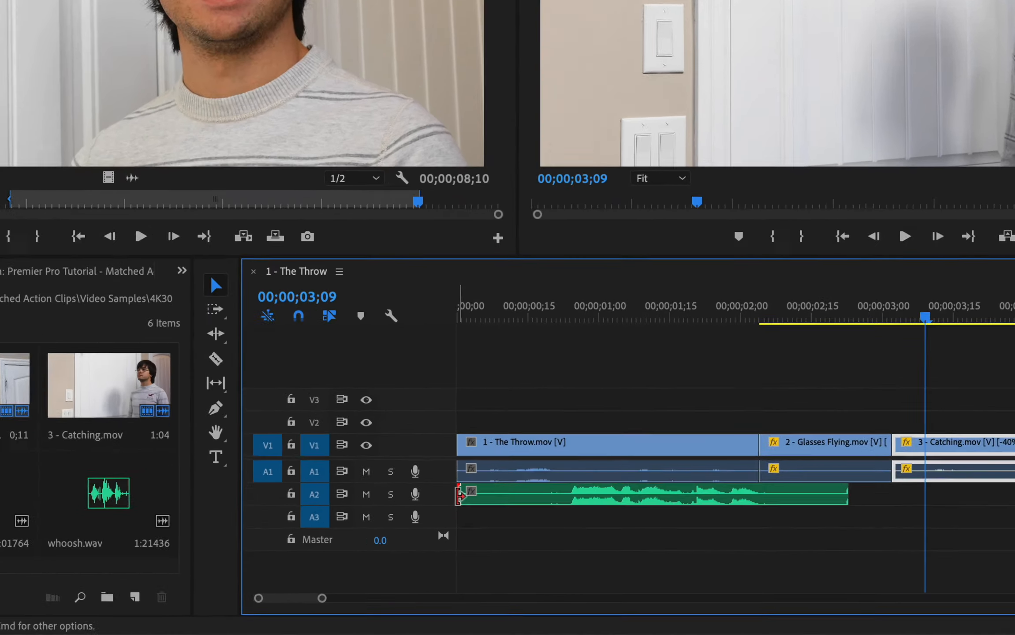
Step: Trim the excess from both ends of the voice-over clip on A2 and align it with the sequence start
drag(476, 543, 477, 543)
drag(462, 443, 541, 447)
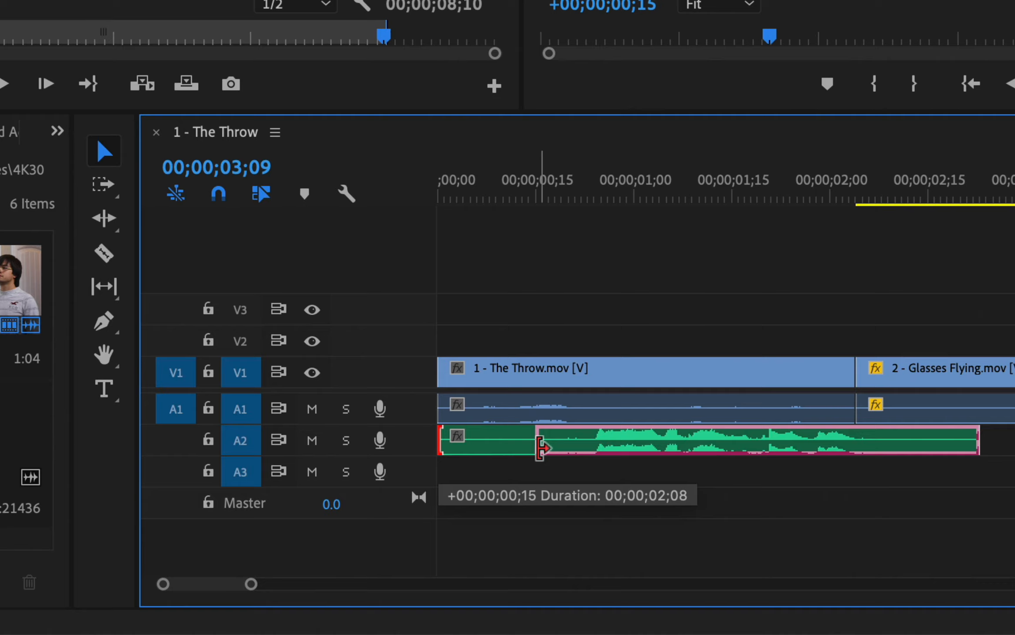
drag(541, 447, 551, 446)
drag(652, 433, 547, 434)
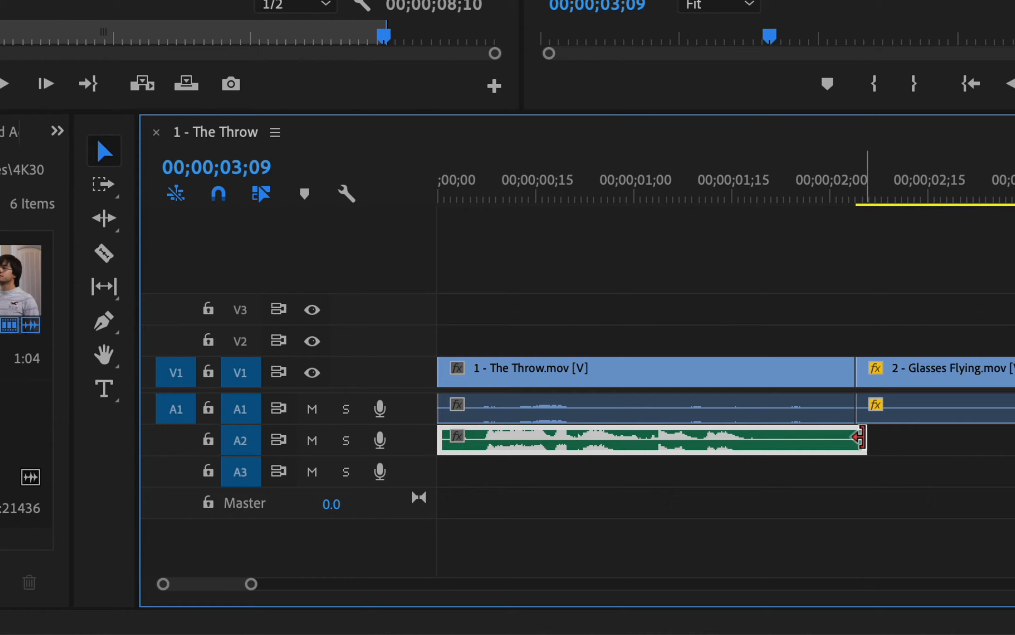
drag(859, 437, 761, 443)
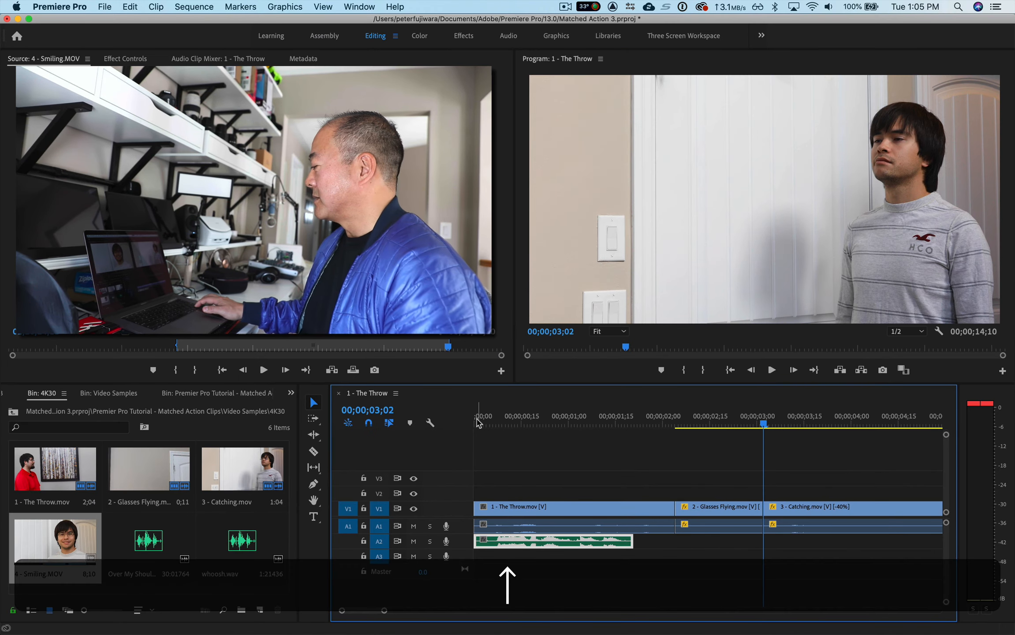
Step: Play the sequence from the start to check the timing of the trimmed voice-over
key(Up)
key(Up)
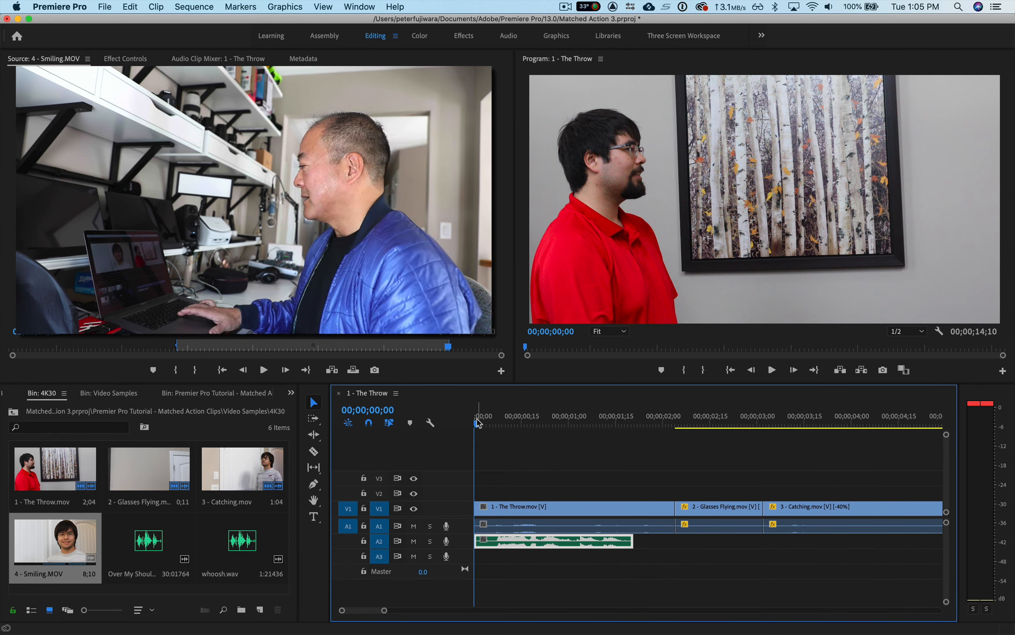
key(space)
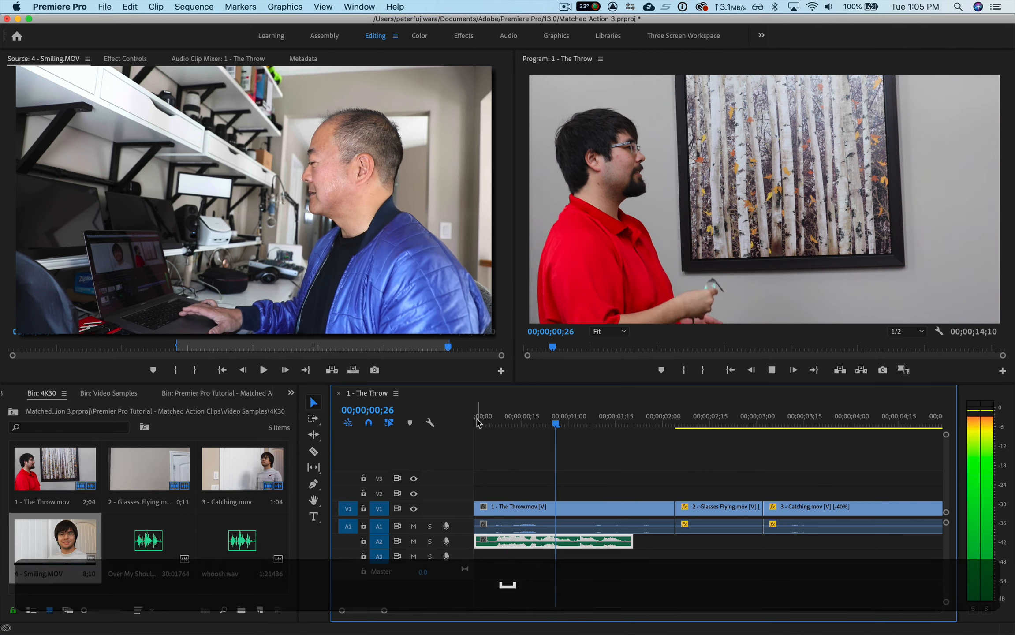
key(space)
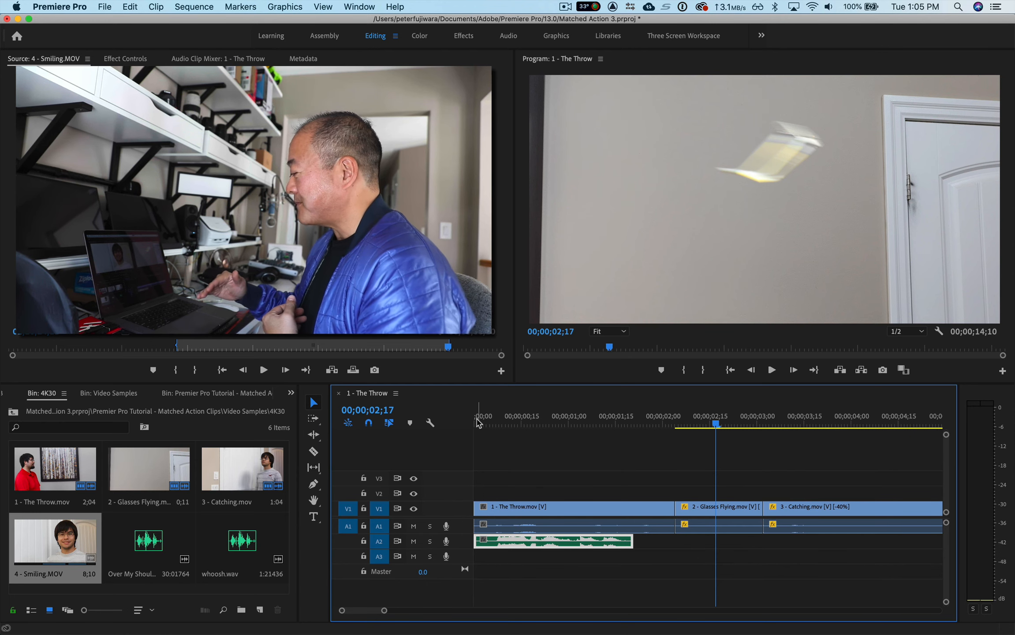
Step: Add the Over My Shoulder music clip to track A3, trim off its quiet opening and align it with the sequence start
click(141, 551)
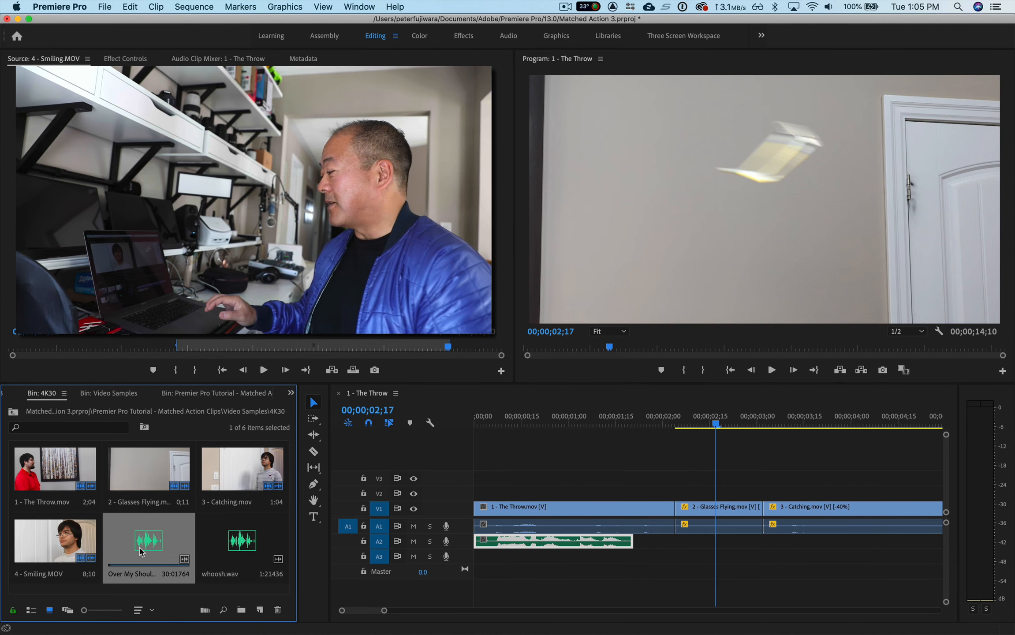
drag(141, 551, 475, 564)
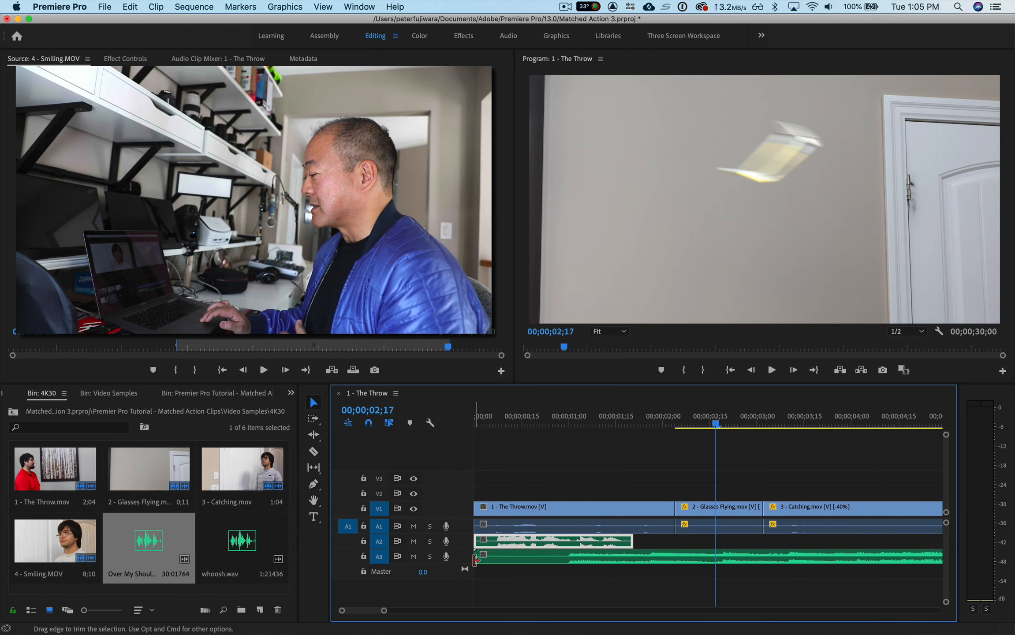
drag(479, 556, 529, 562)
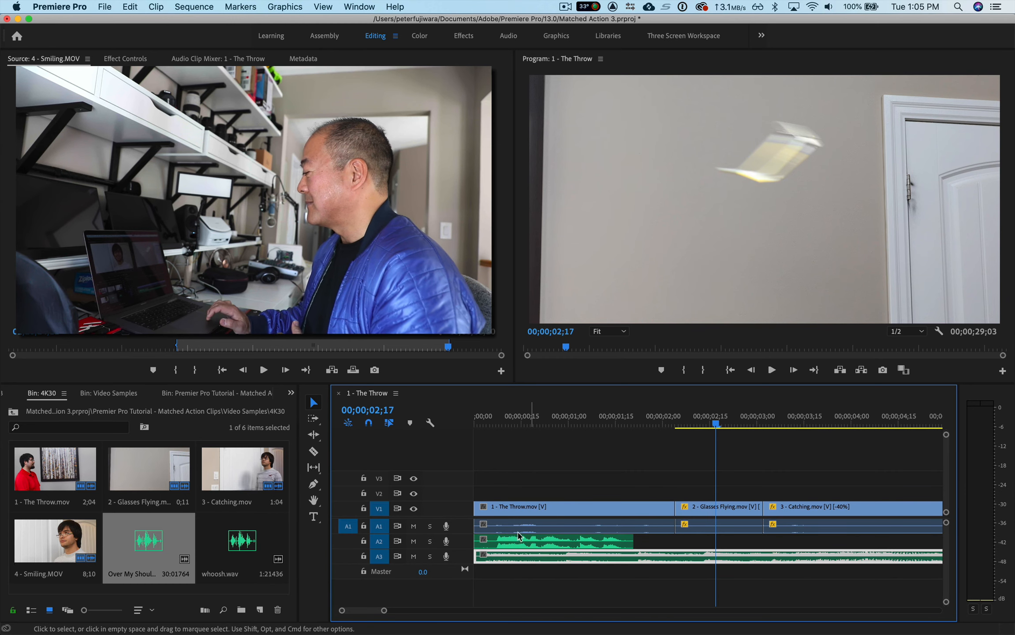
Step: Play the sequence from the start to hear the music together with the voice-over
click(477, 423)
click(471, 425)
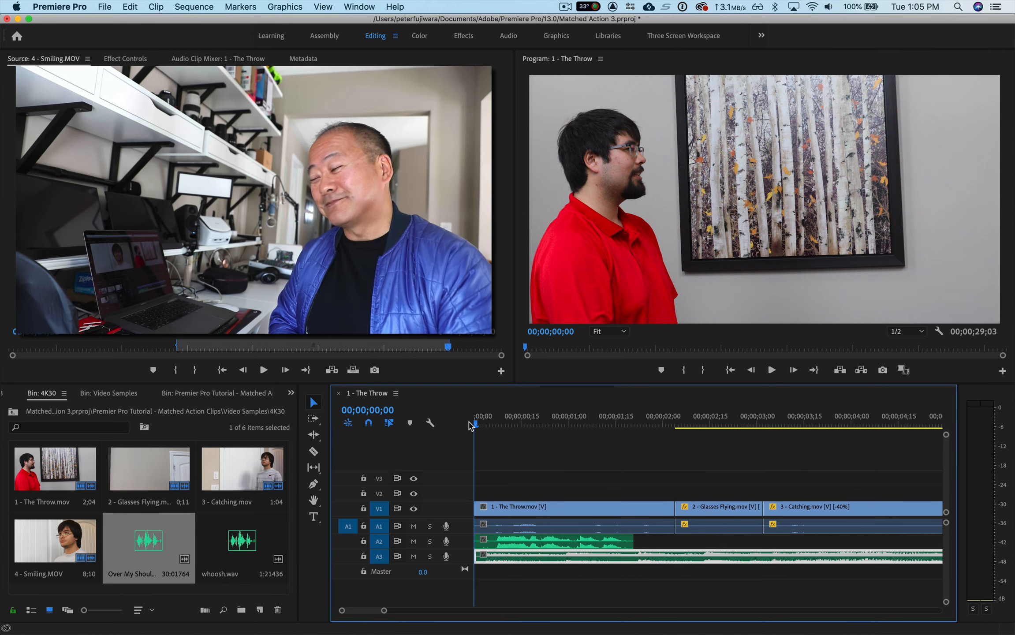
key(space)
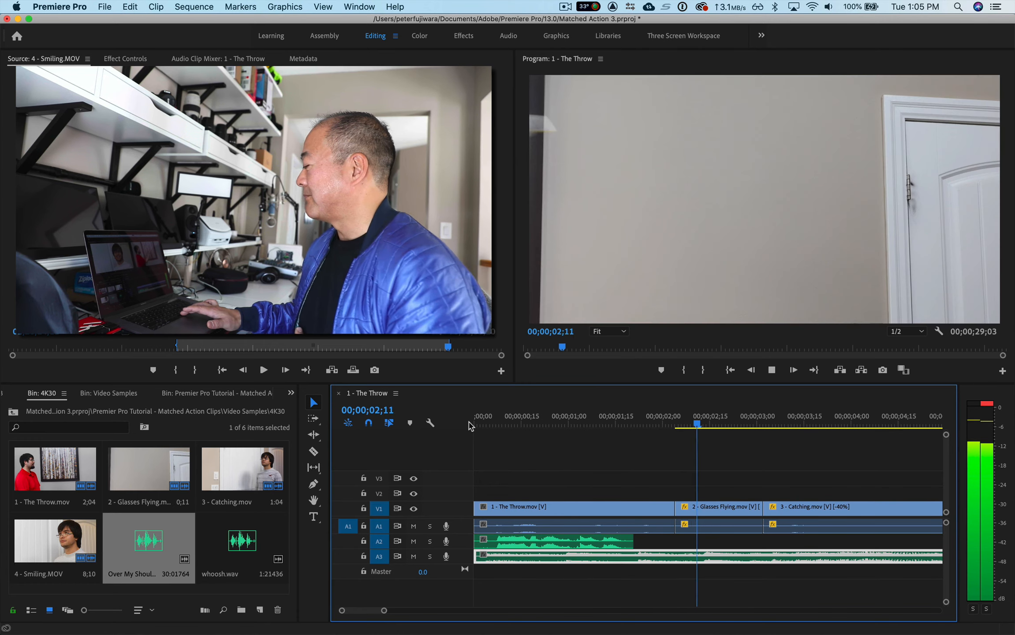
key(space)
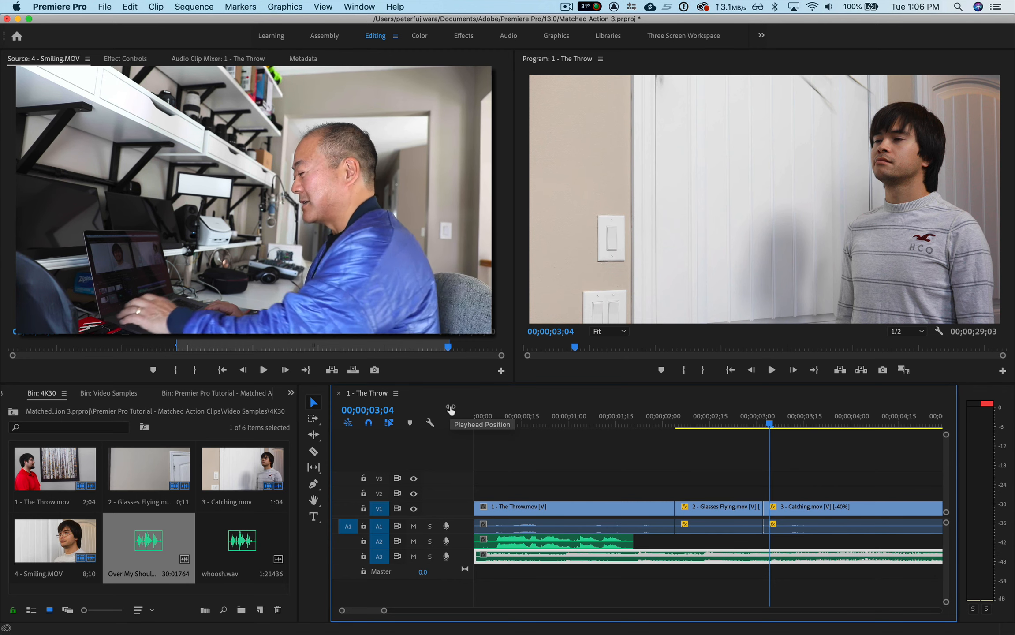
Step: Increase the height of audio track A3 to show the music waveform and switch to the Audio workspace
key(grave)
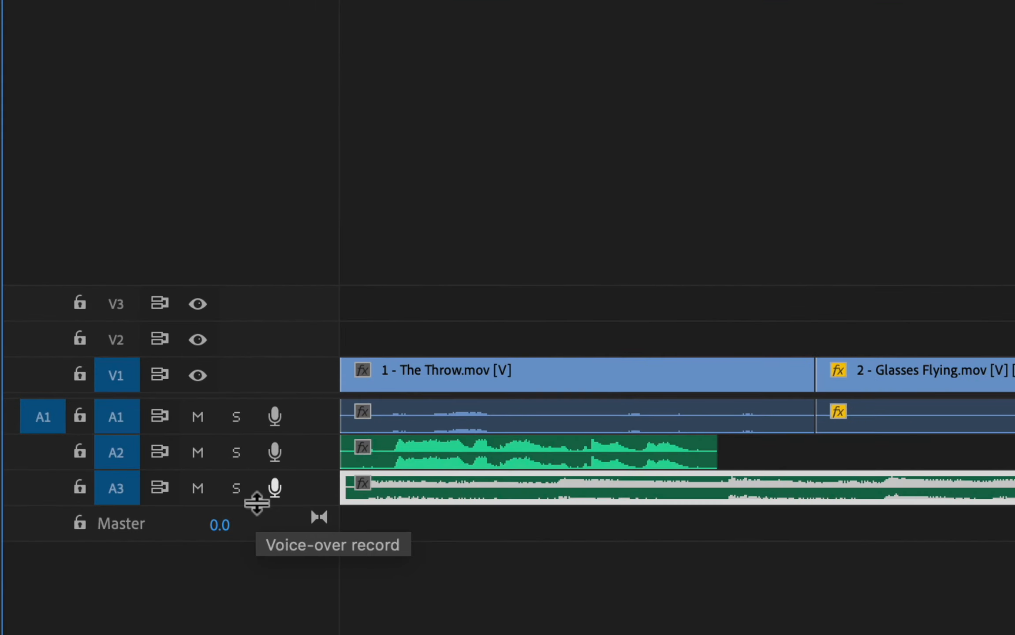
drag(257, 503, 259, 545)
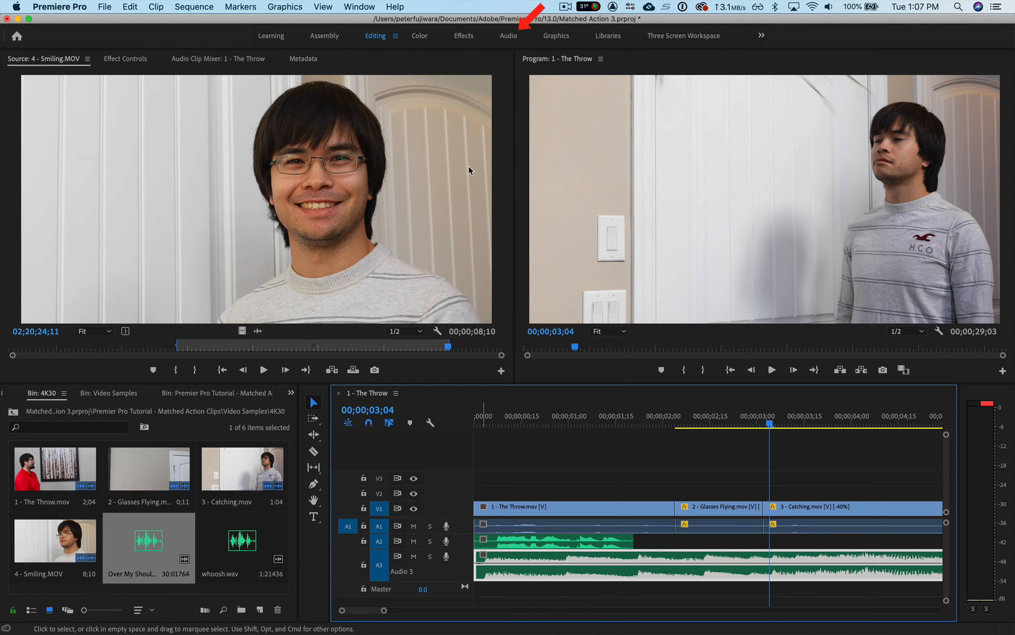
click(508, 36)
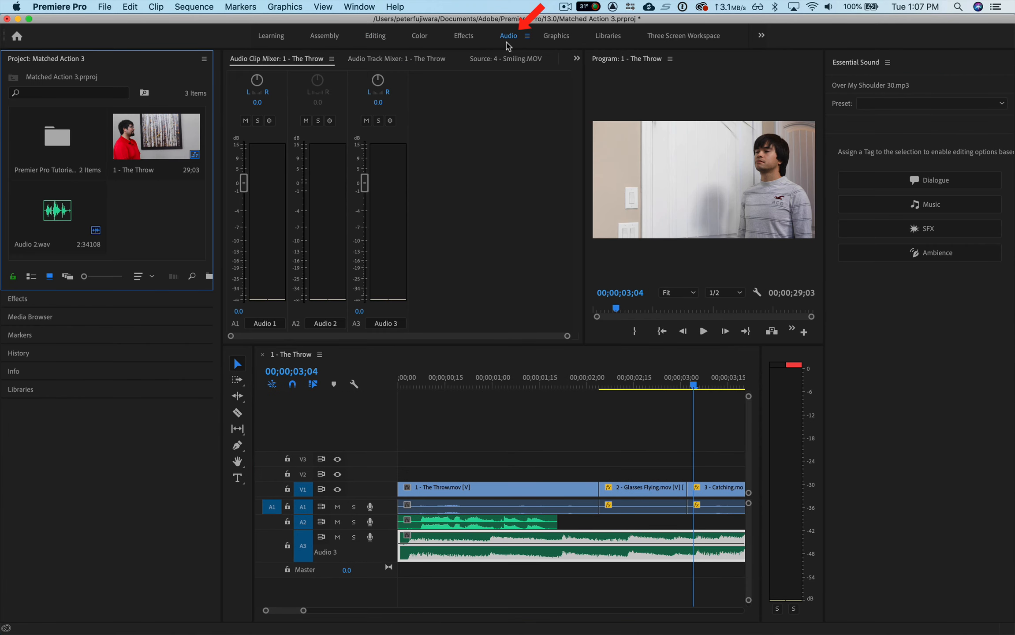
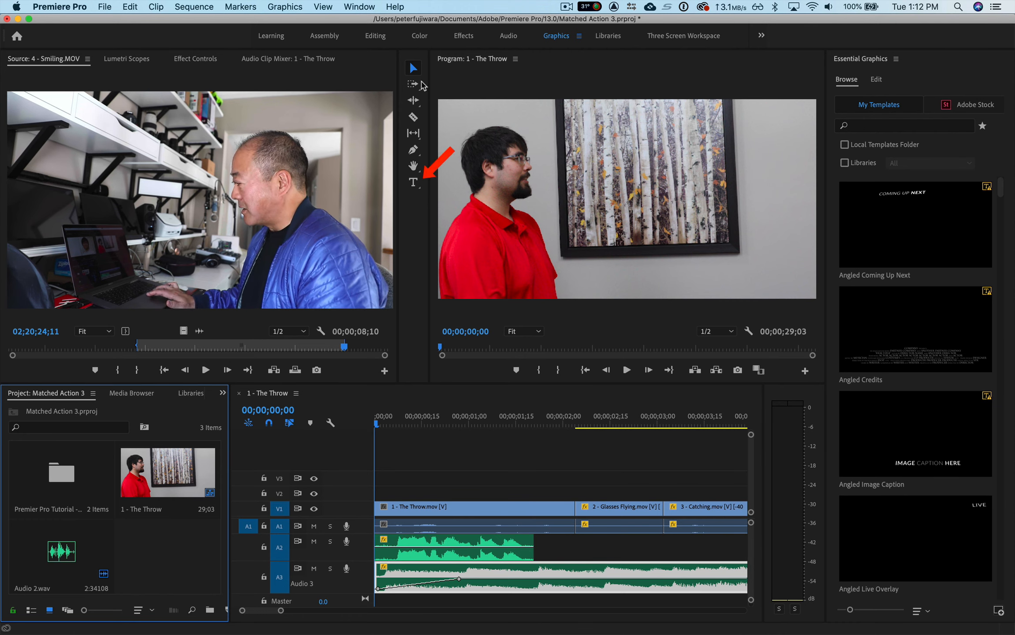
Step: Add a text title over the wall picture at the sequence start, reading "The Amazing" followed by the performer's first name
click(413, 182)
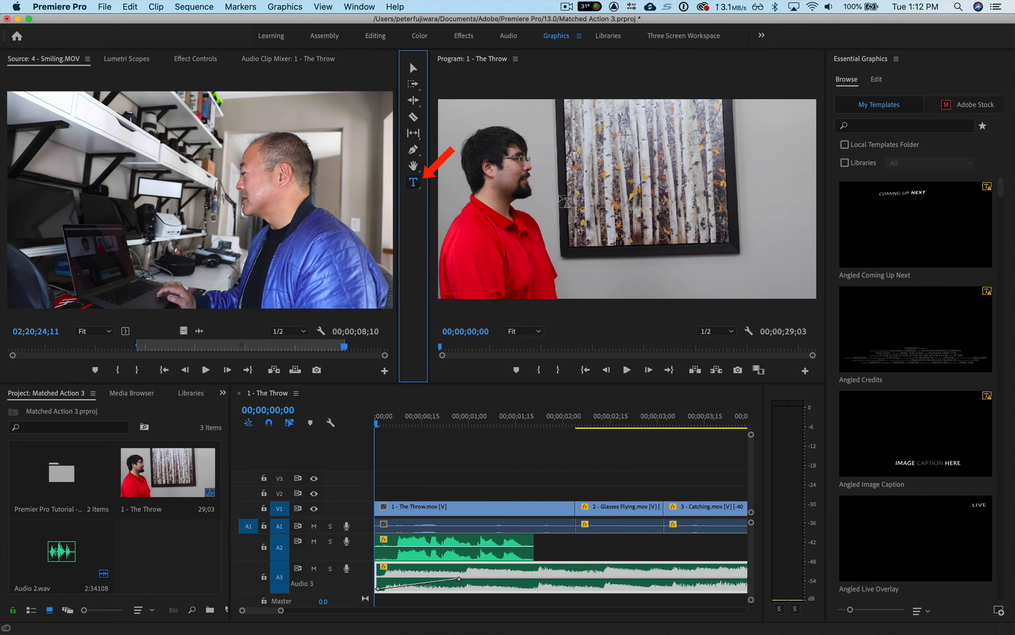
click(564, 216)
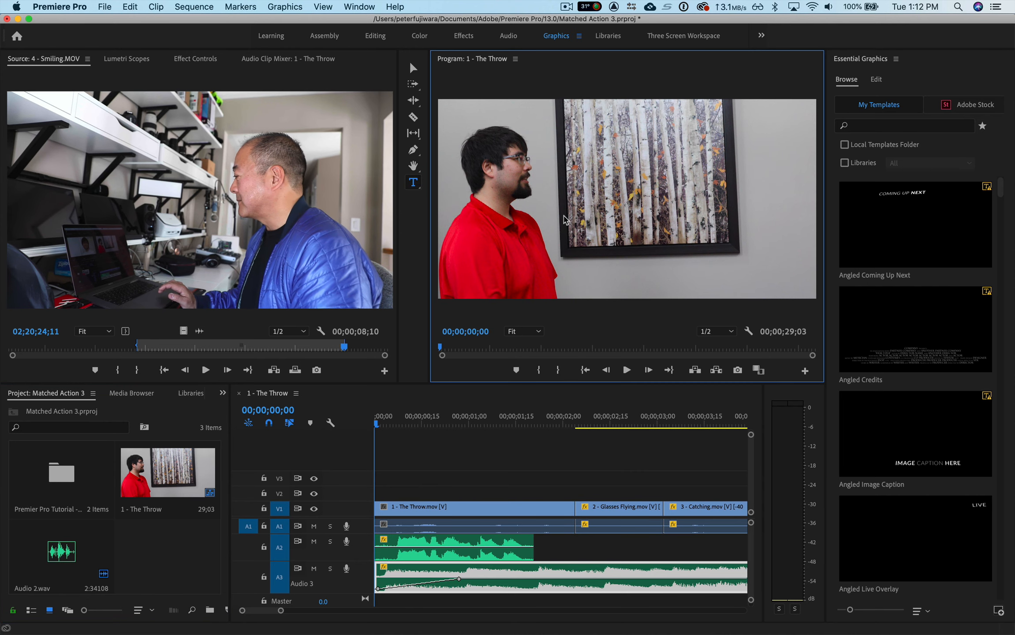
click(564, 216)
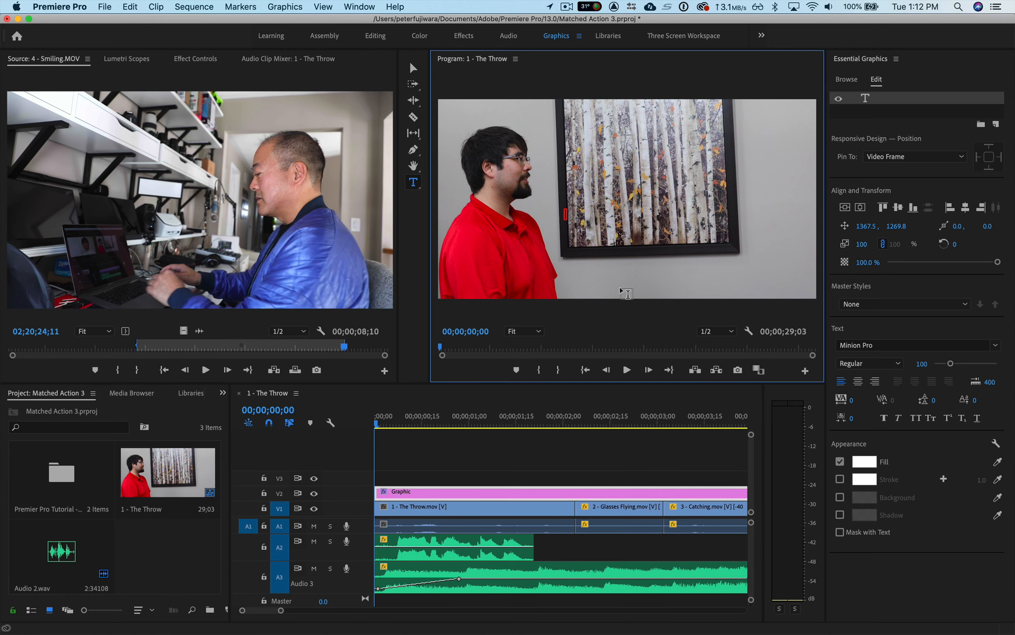
text(Th)
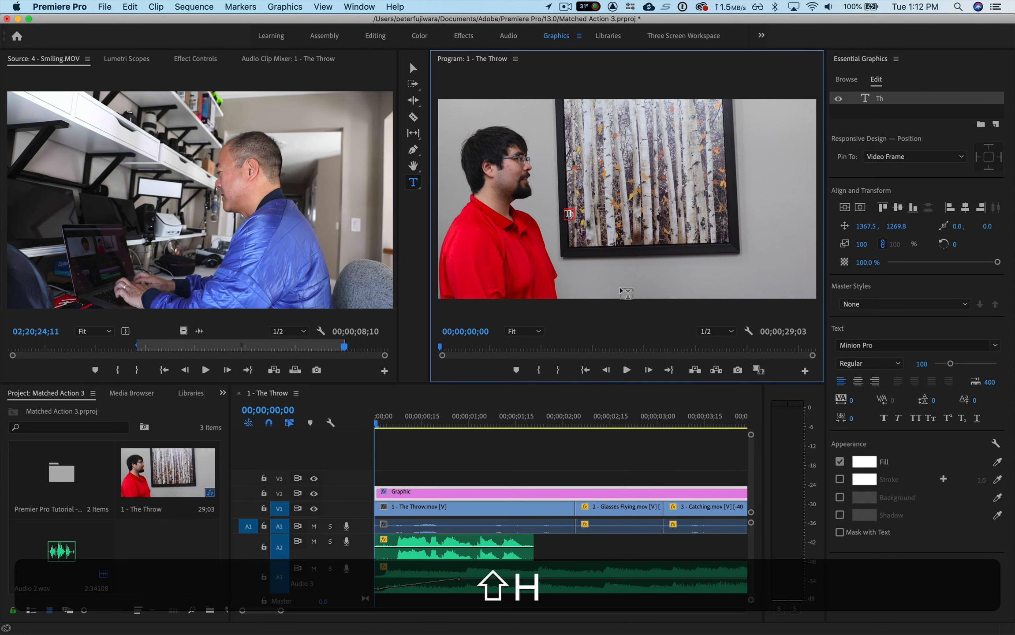
text(e Amazin)
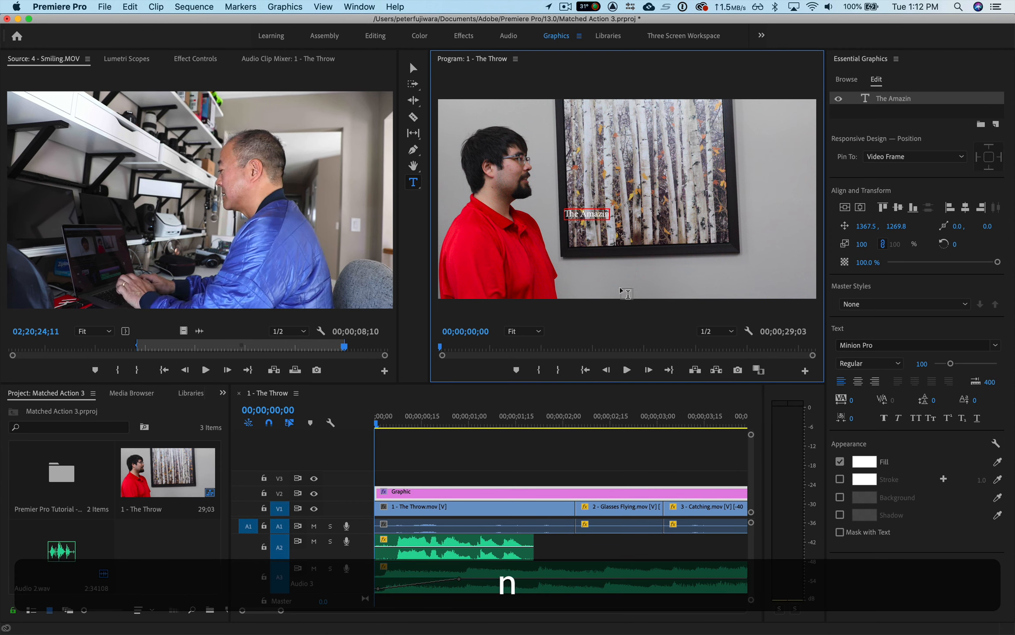
text(g Nicholas)
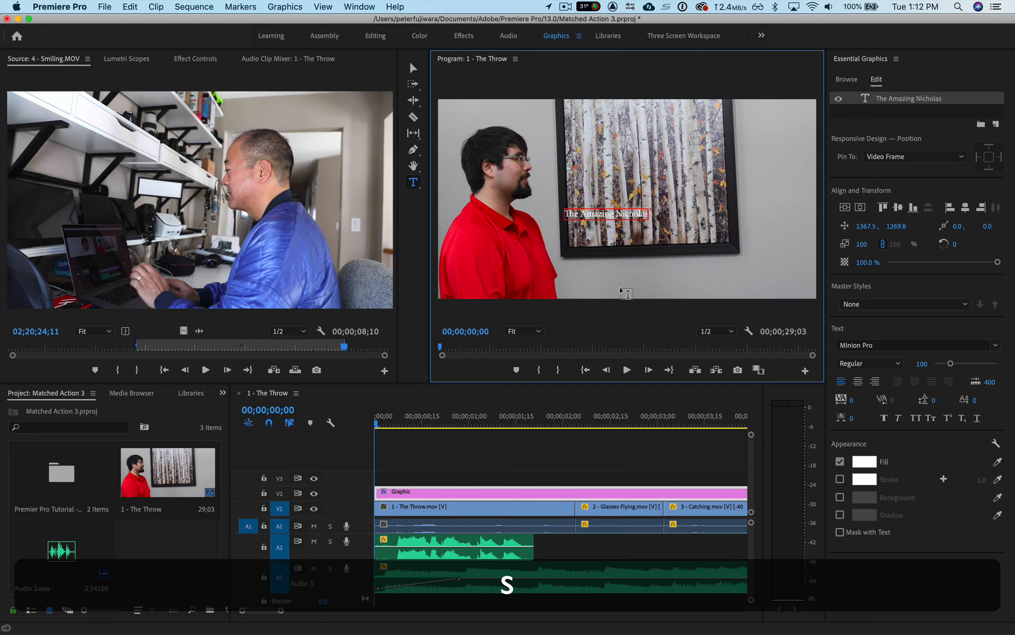
Step: Select the whole title text and set its font to Arial
double_click(606, 213)
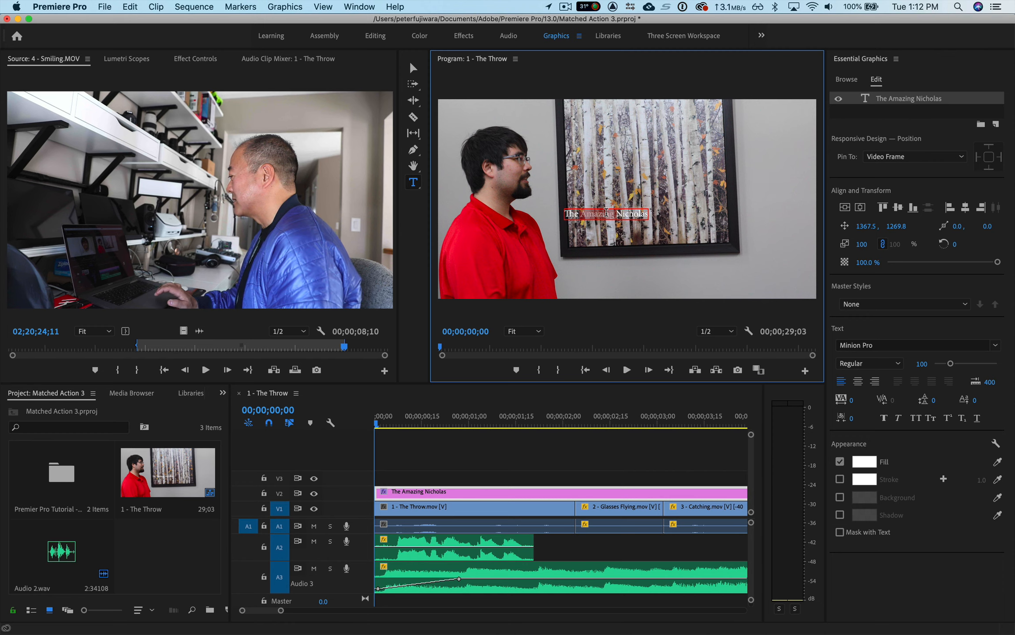
triple_click(606, 212)
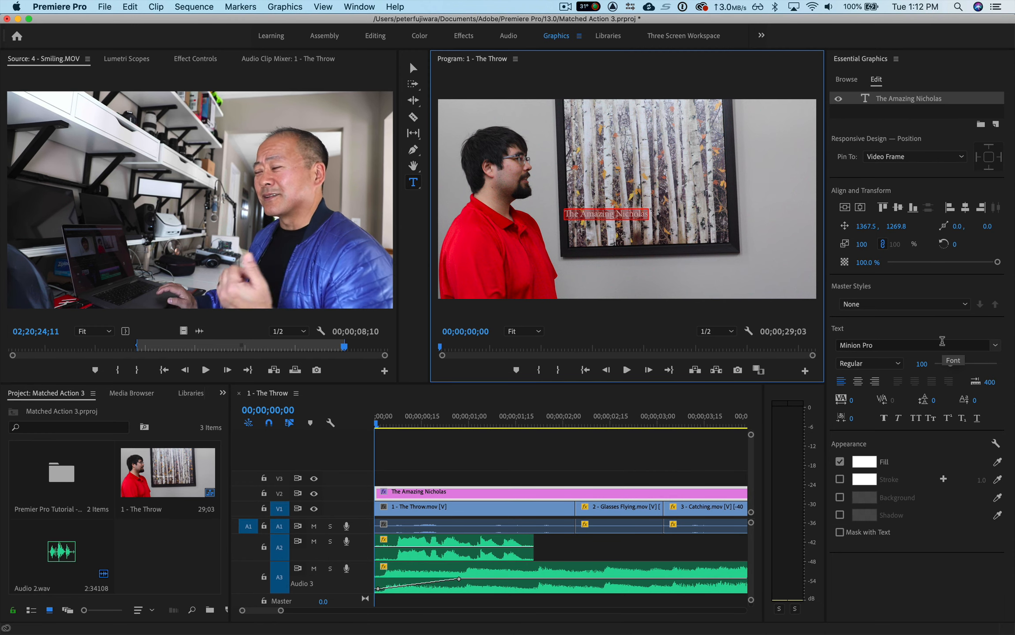
click(995, 346)
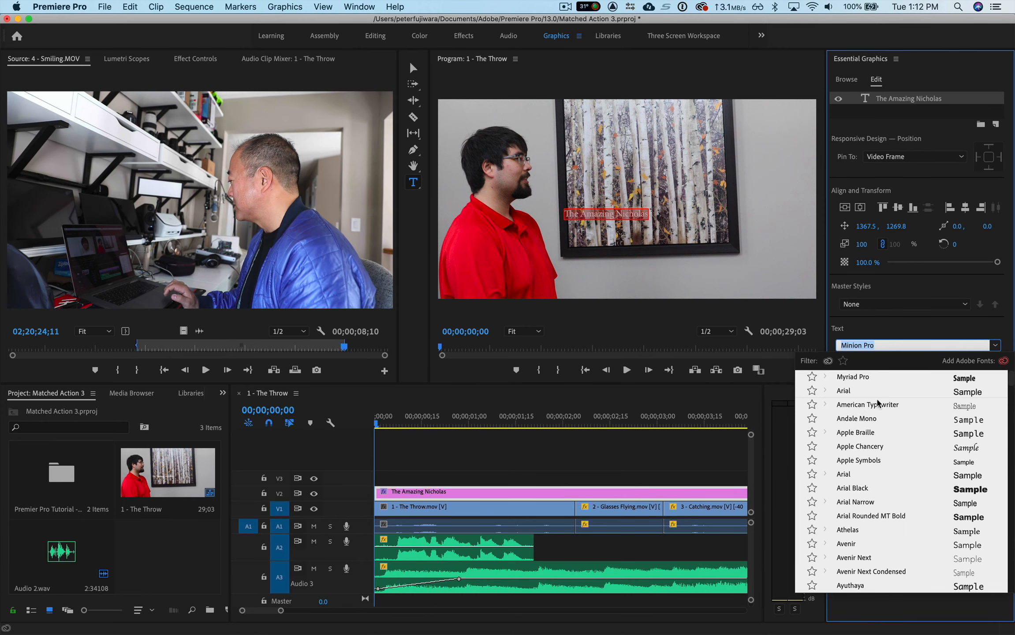
click(851, 391)
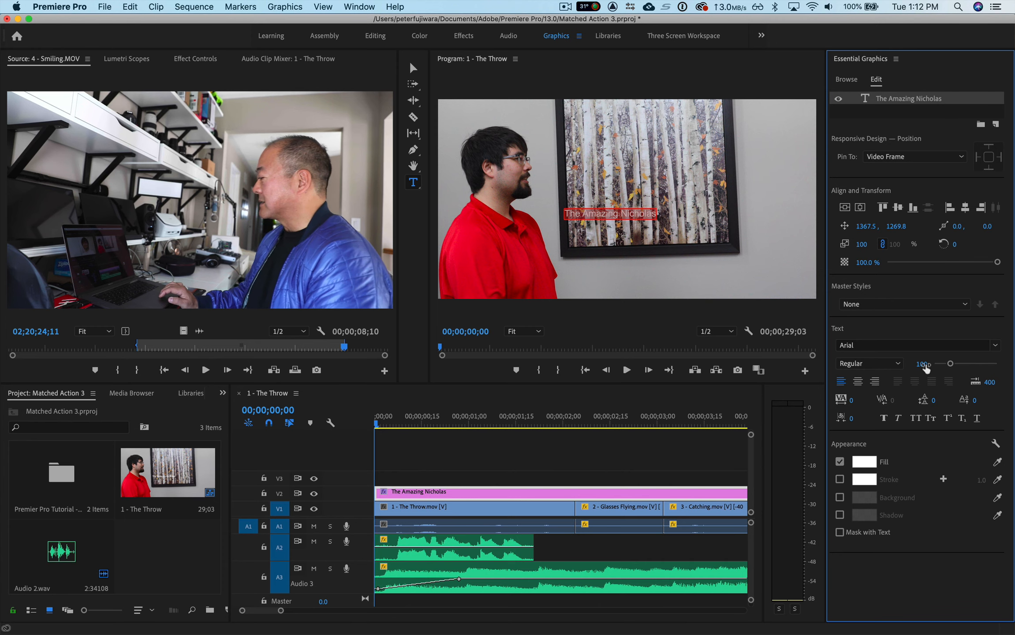
Step: Set the title text to size 187 and Bold, and sample the light gray wall color as its fill
drag(950, 365, 965, 366)
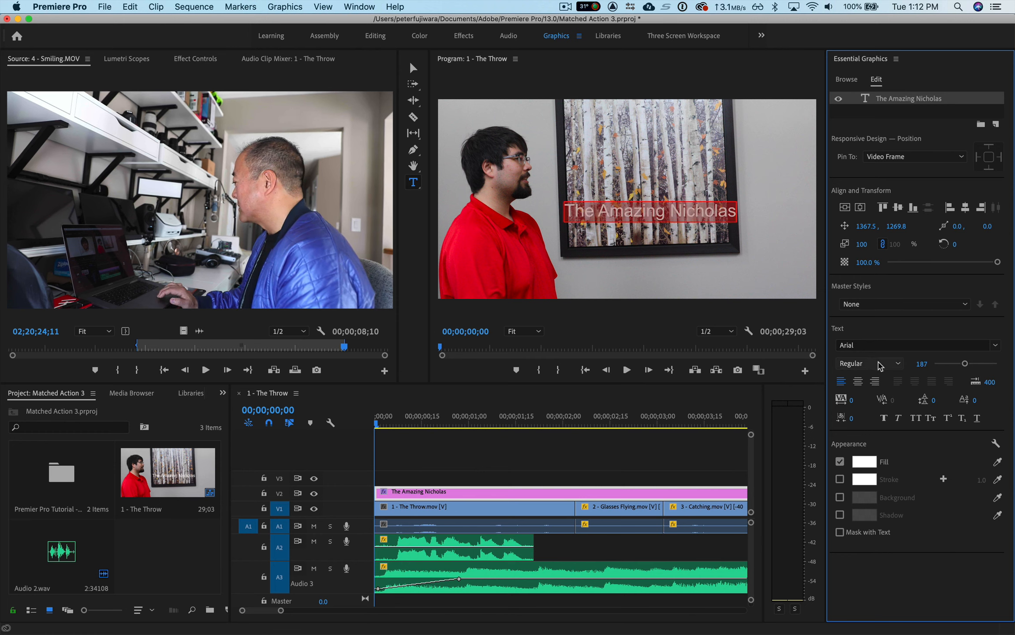
click(879, 364)
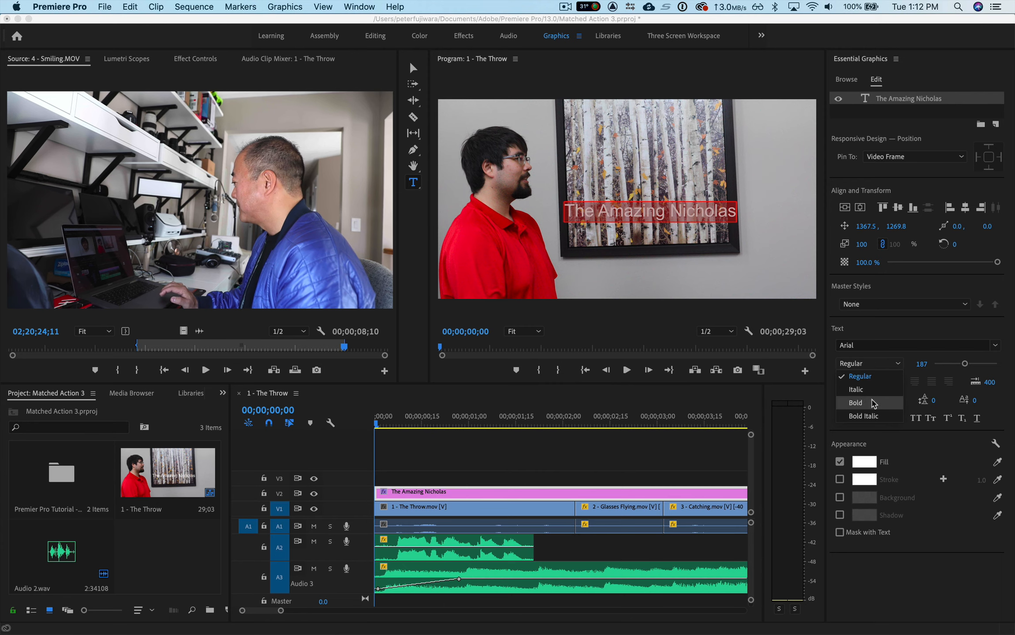
click(869, 402)
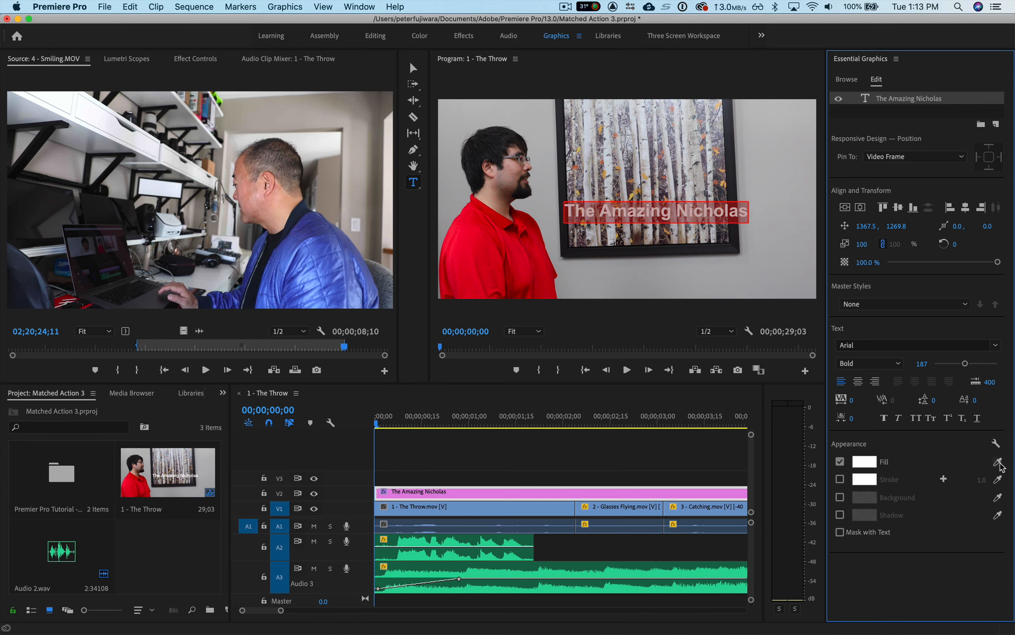
click(999, 463)
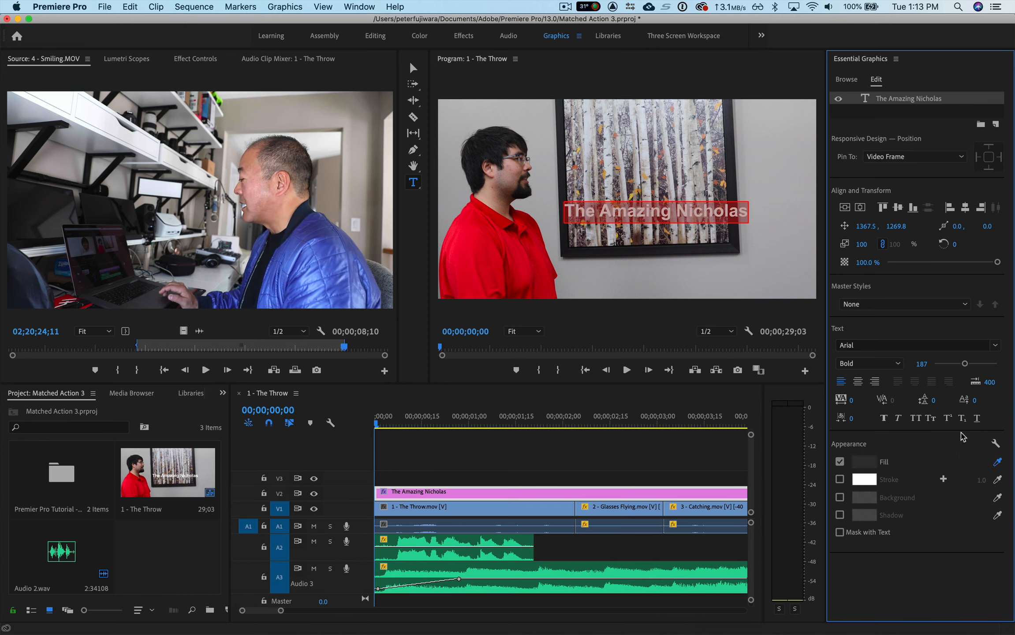
click(779, 197)
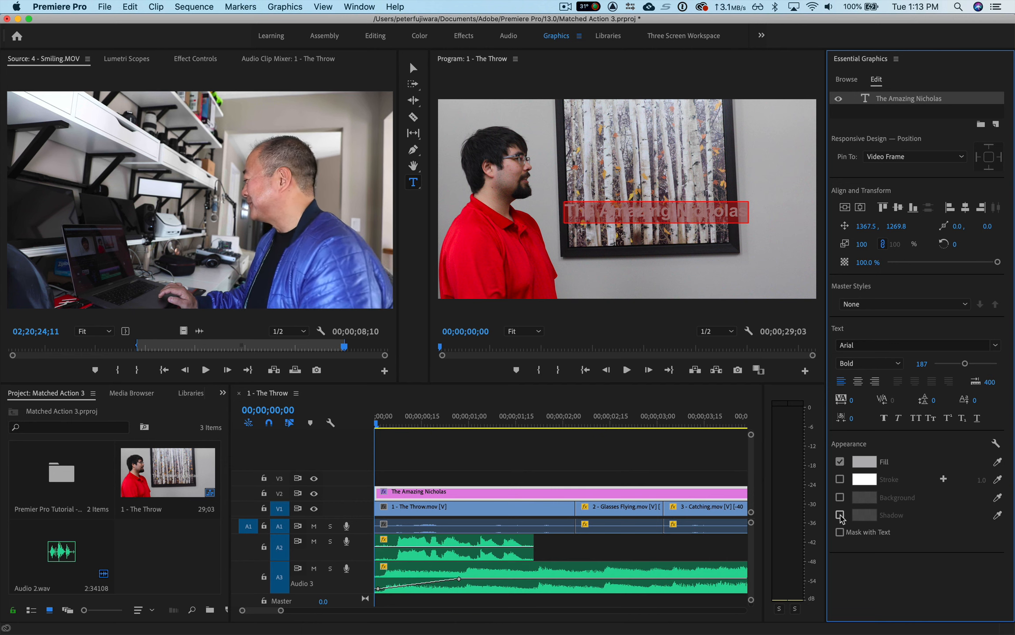
Step: Add a shadow to the title with 100% opacity, a distance of about 24.2 and a size of about 8.7
click(839, 515)
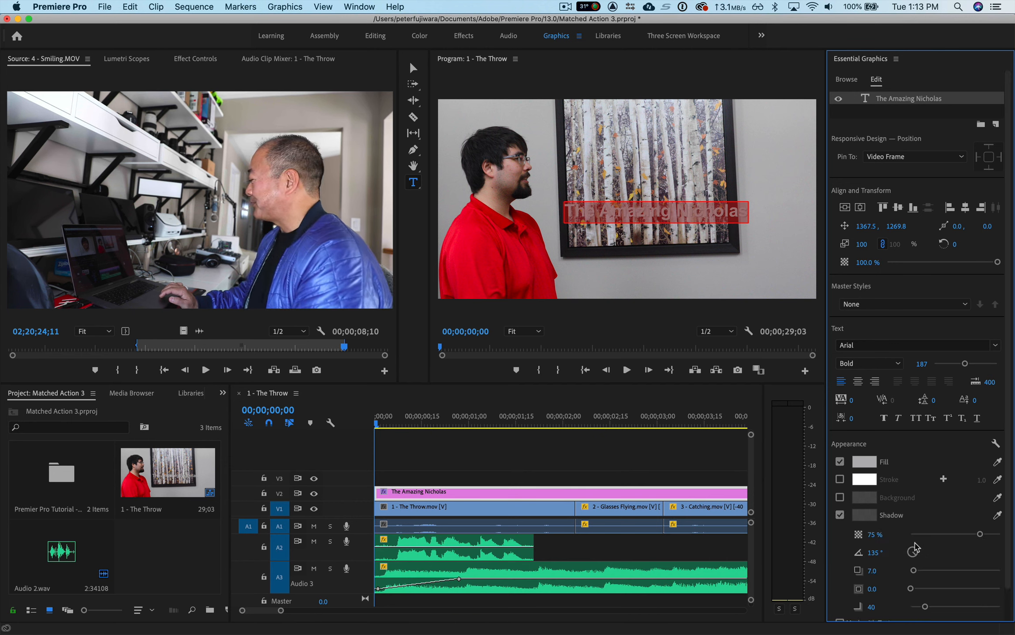
scroll(915, 549, down, 2)
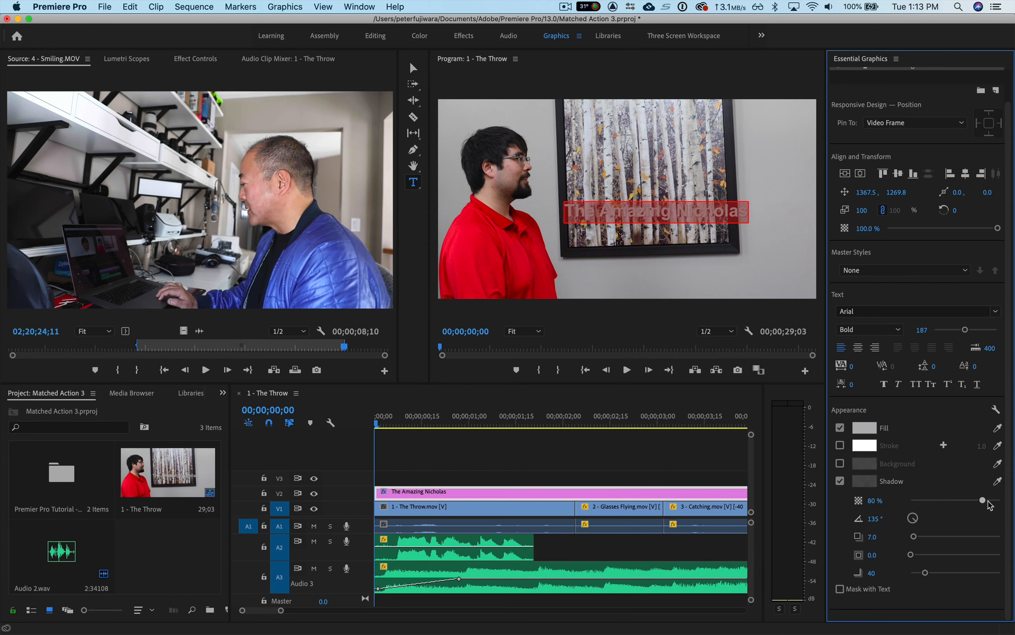
drag(987, 501, 1002, 501)
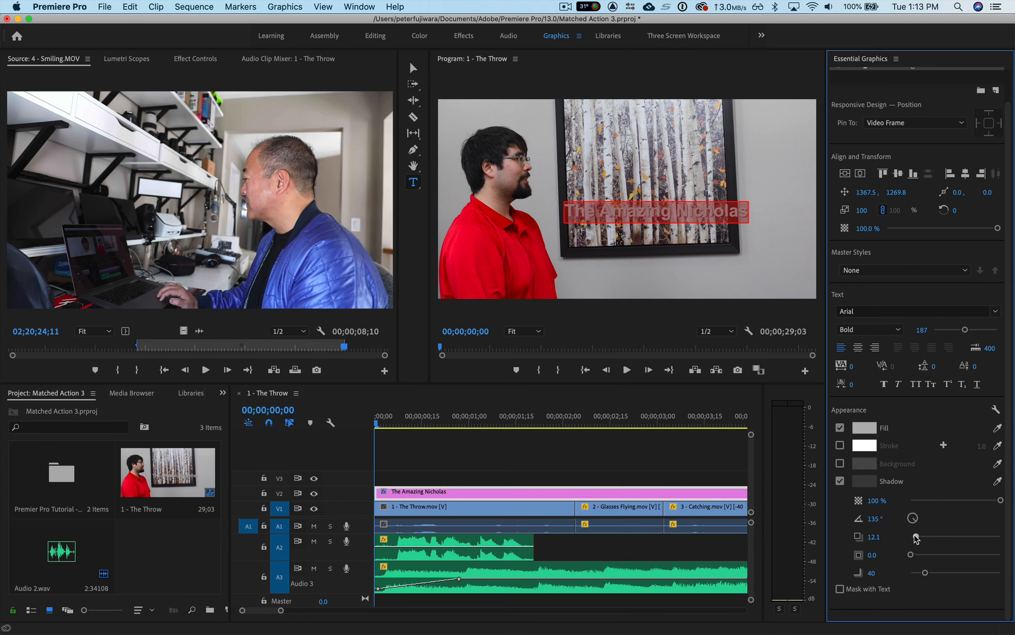
drag(915, 537, 923, 538)
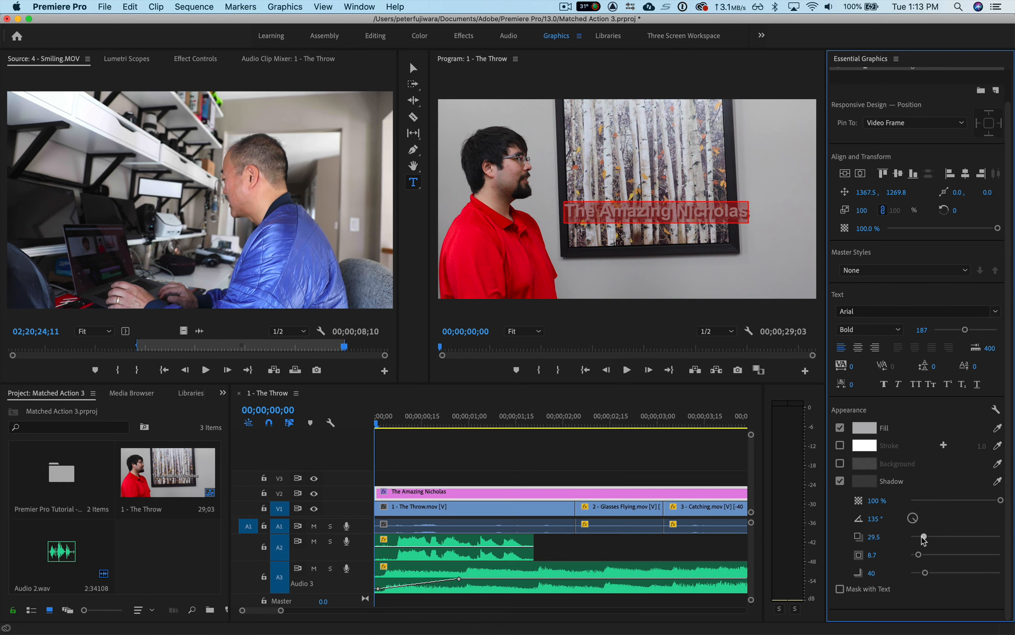
drag(923, 538, 922, 538)
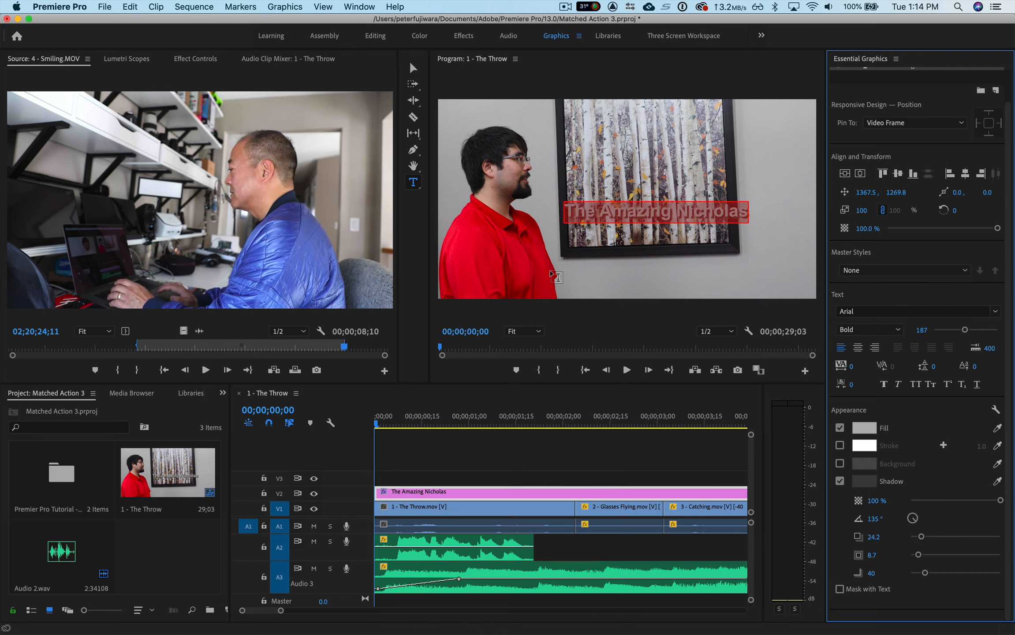
Step: Move the title onto the wall below the picture frame, at about 1511.5, 1989.4, and deselect it
click(413, 69)
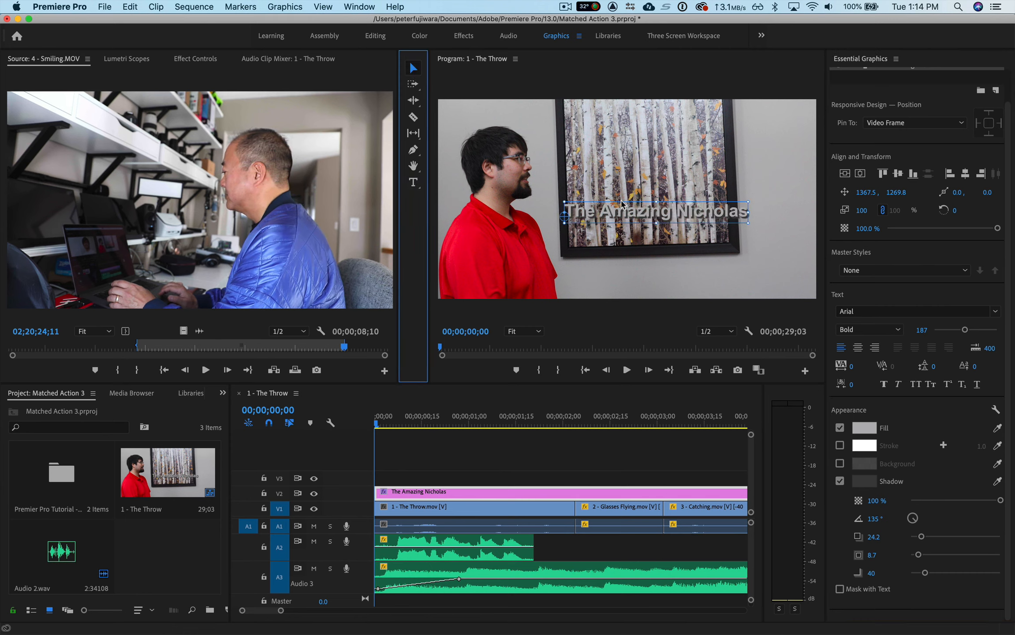
drag(622, 203, 651, 281)
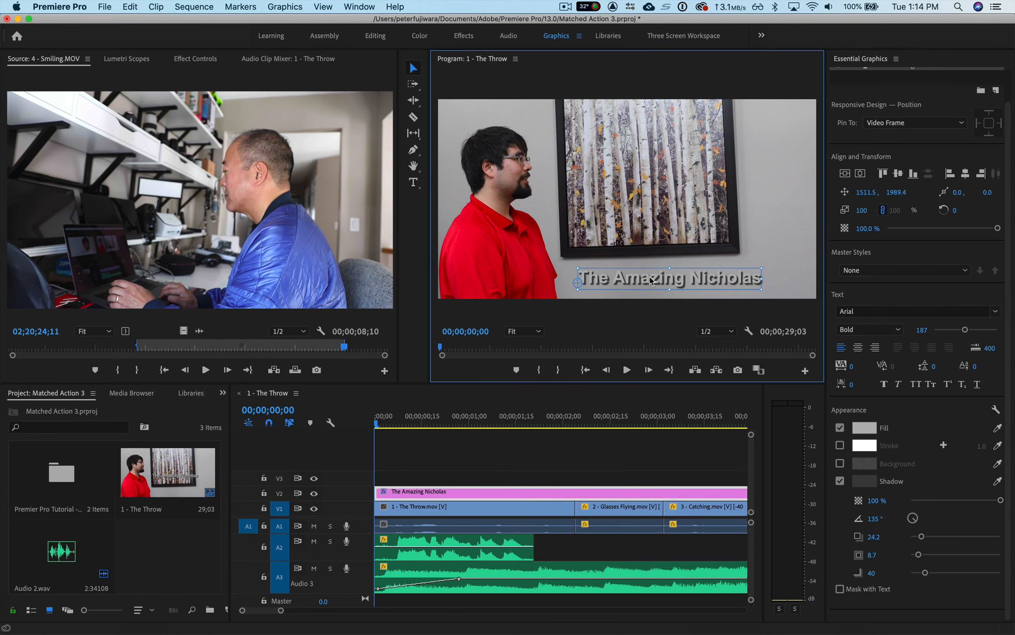
click(764, 216)
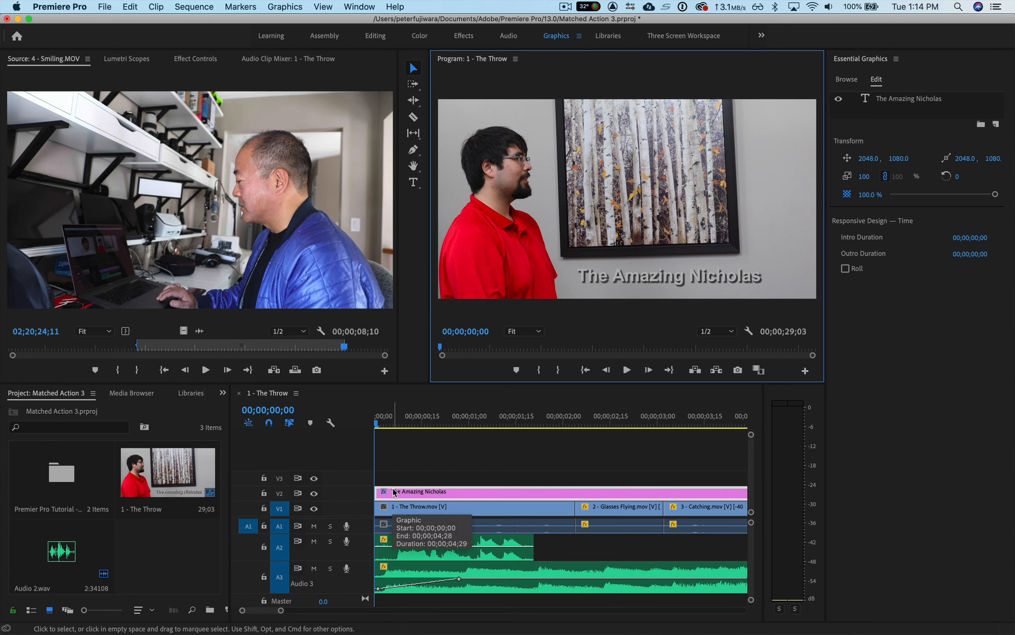
Step: Trim the title clip on V2 in the maximized timeline so it ends with the "1 - The Throw" clip
click(389, 397)
key(grave)
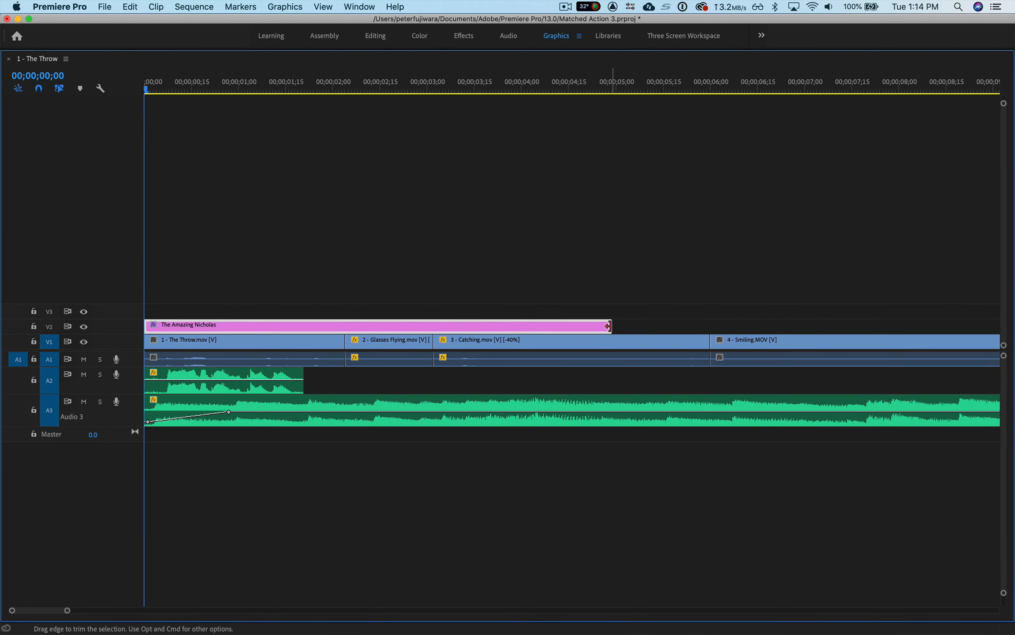
drag(608, 326, 343, 336)
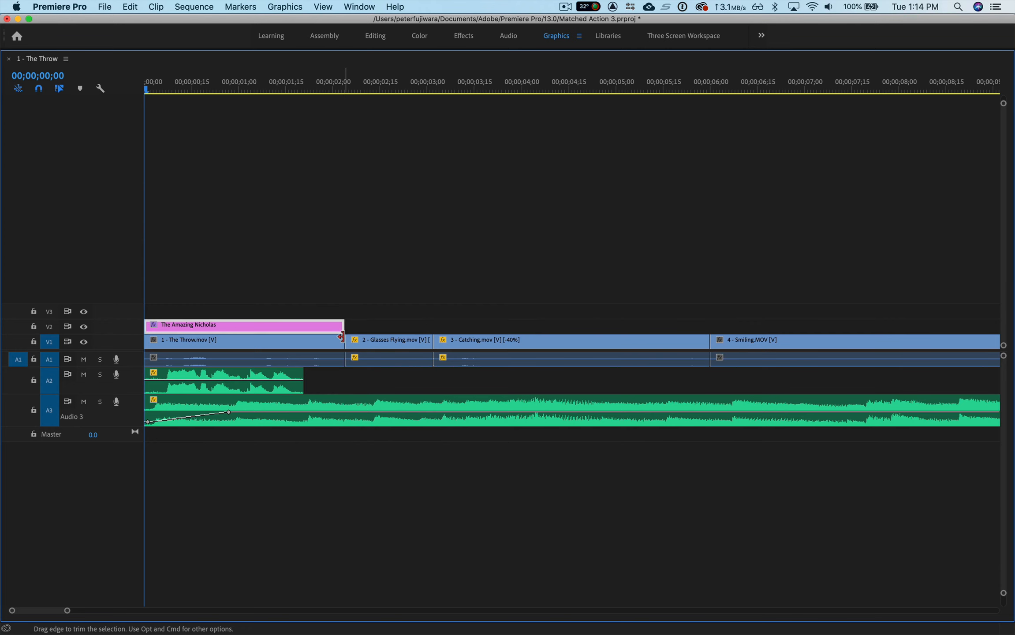
key(grave)
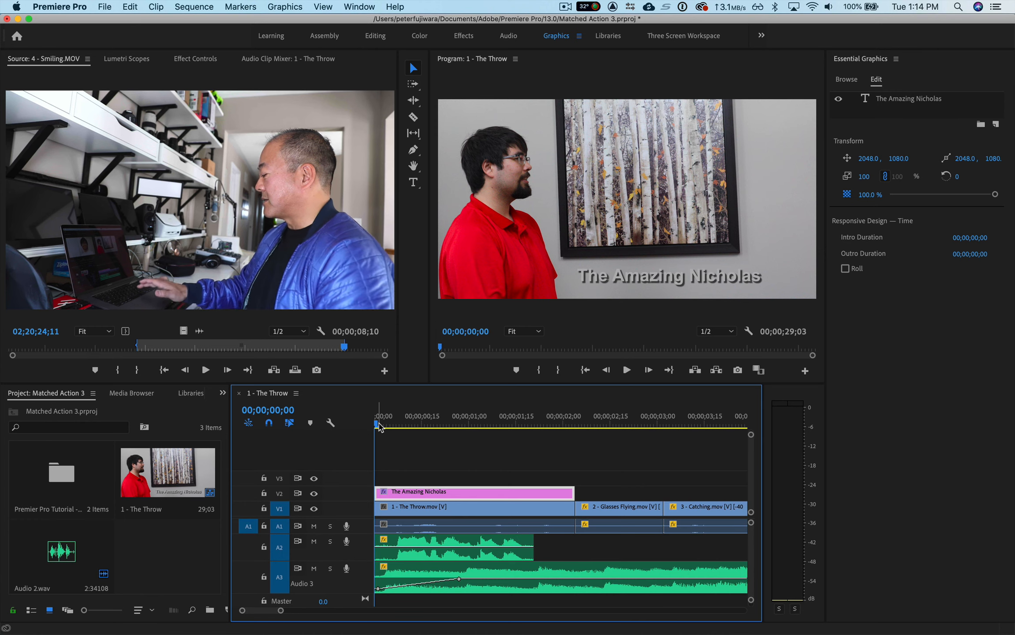
Step: Play the sequence from the start through the catching shot to check the title's timing
key(space)
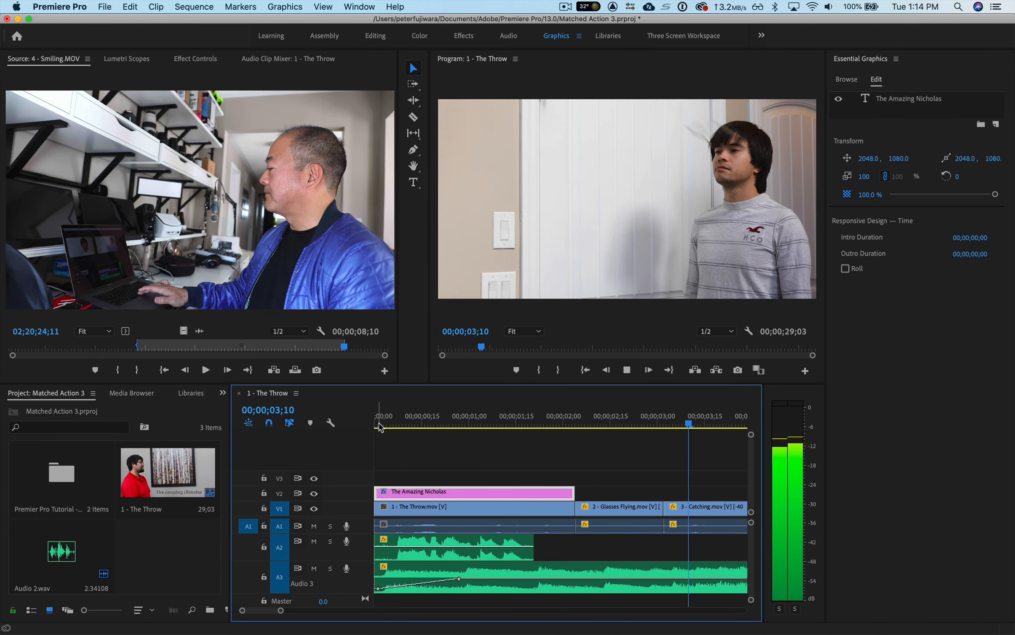
key(space)
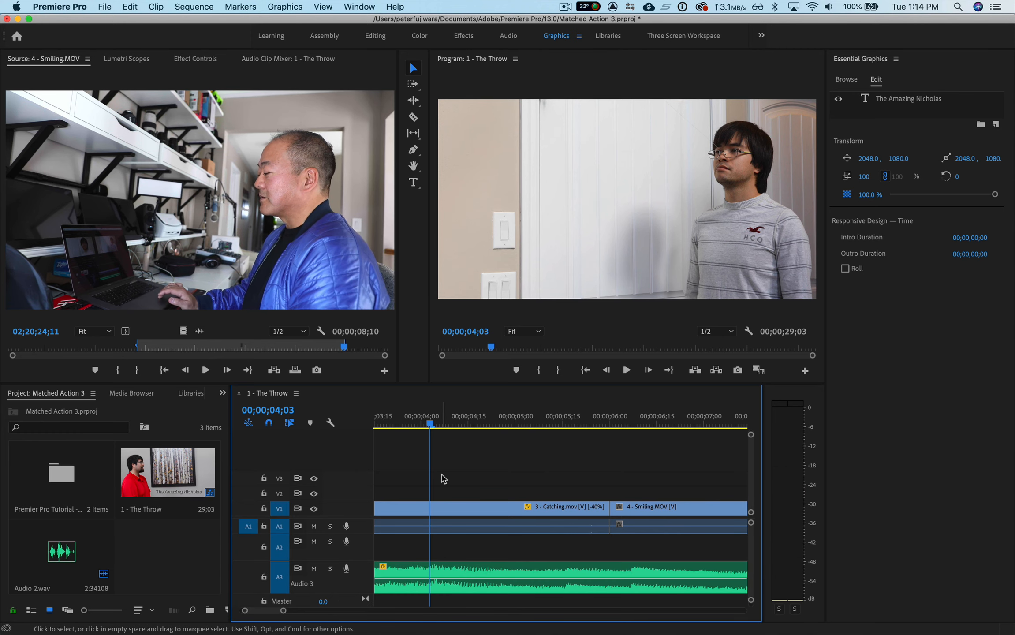
scroll(443, 479, up, 5)
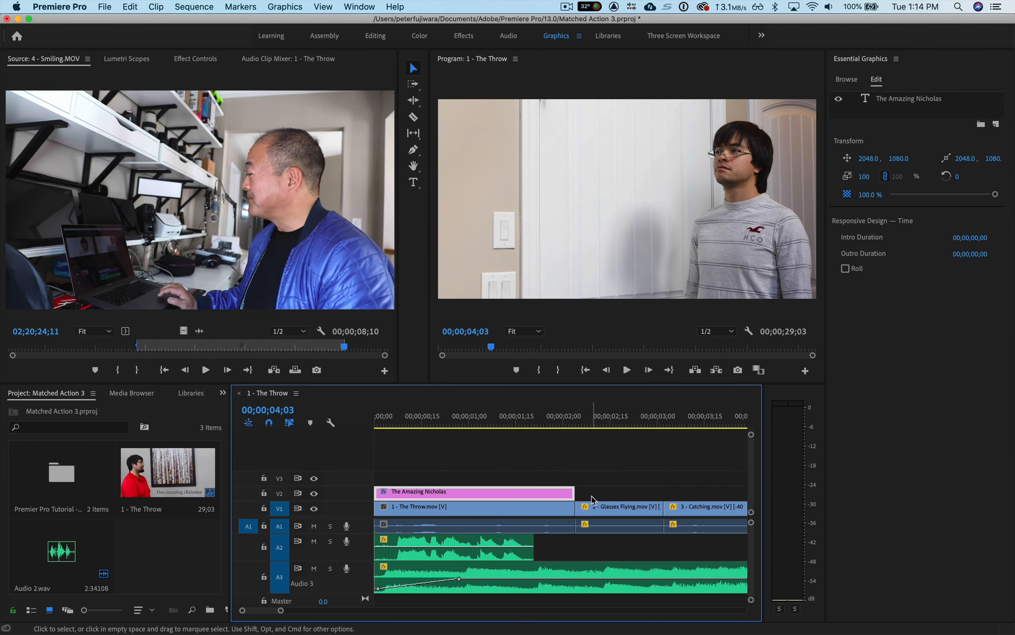
Step: Apply a Cross Dissolve to the start and end of the title clip and shorten both transitions
click(463, 37)
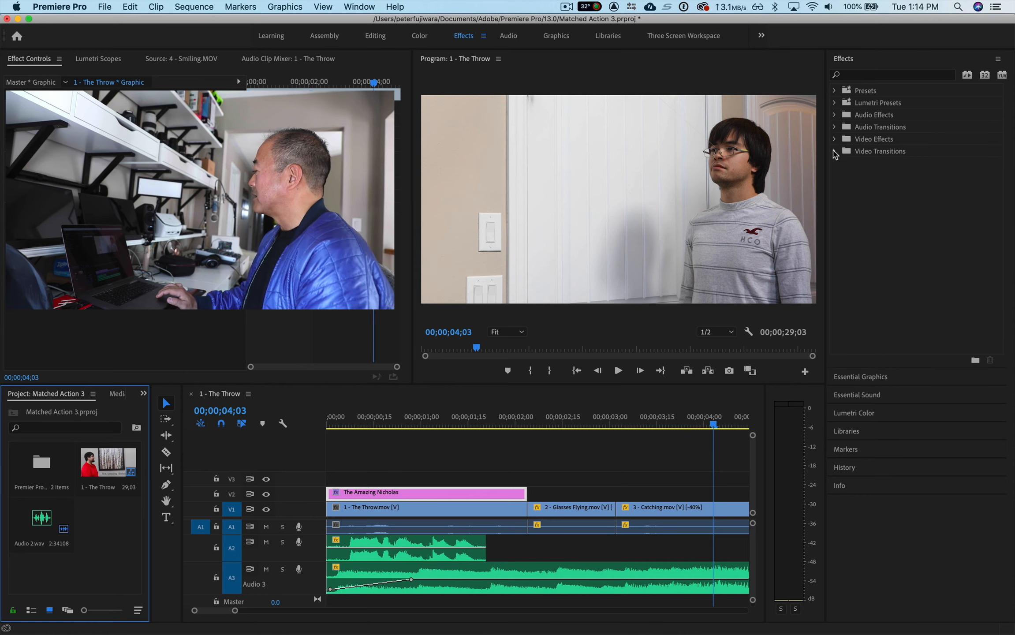
click(833, 152)
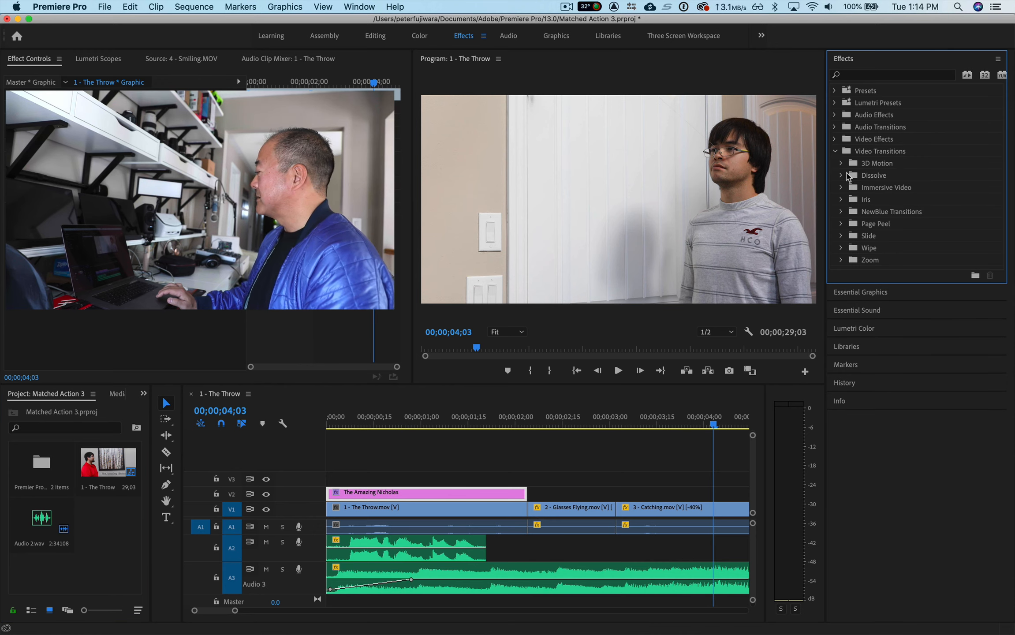
click(841, 176)
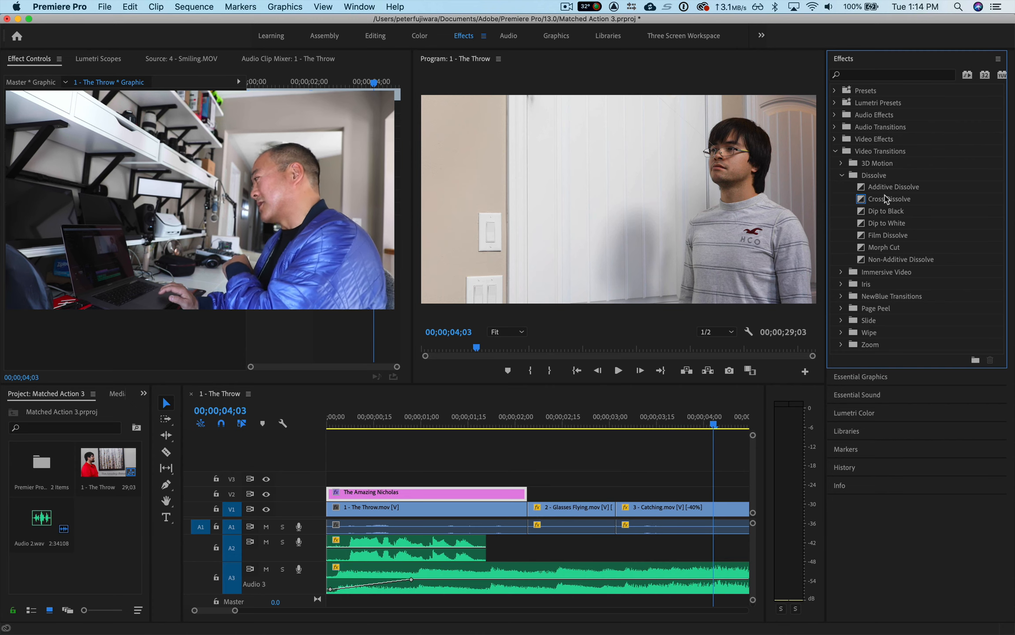
drag(882, 202, 336, 497)
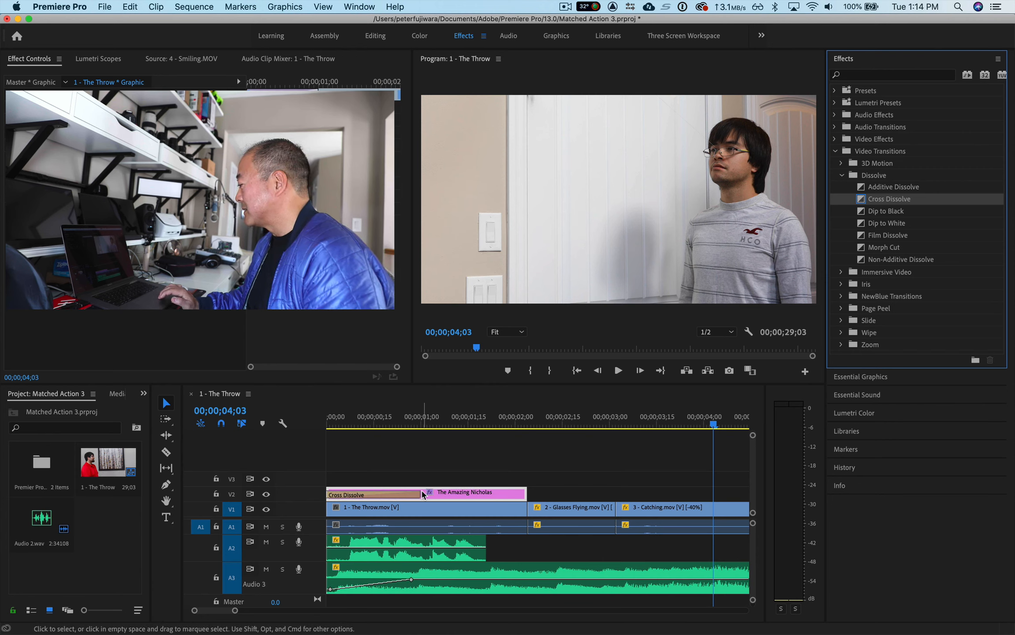
drag(422, 495, 362, 495)
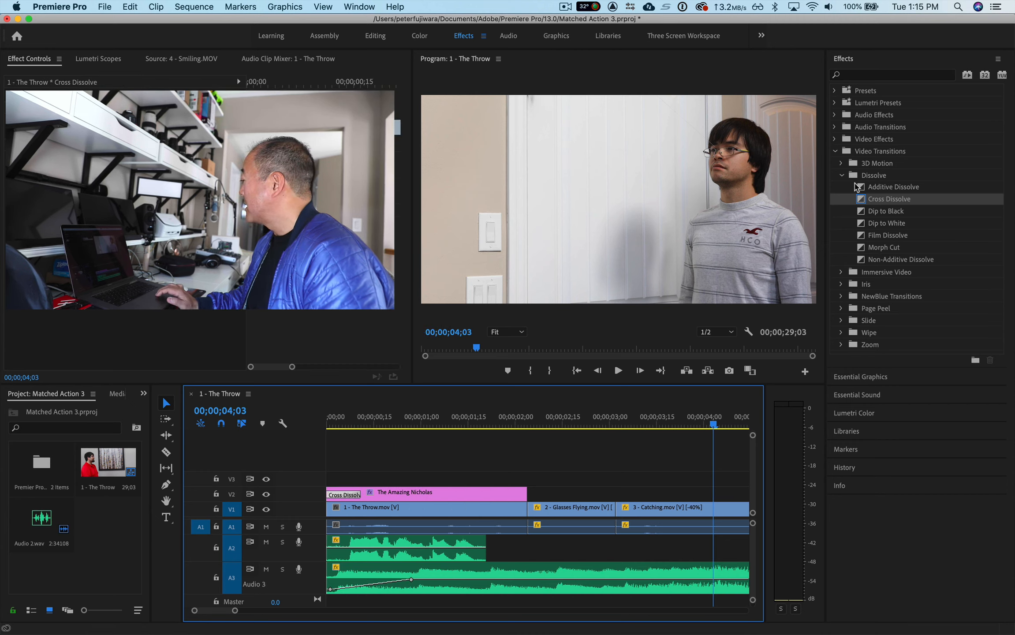
drag(864, 199, 518, 495)
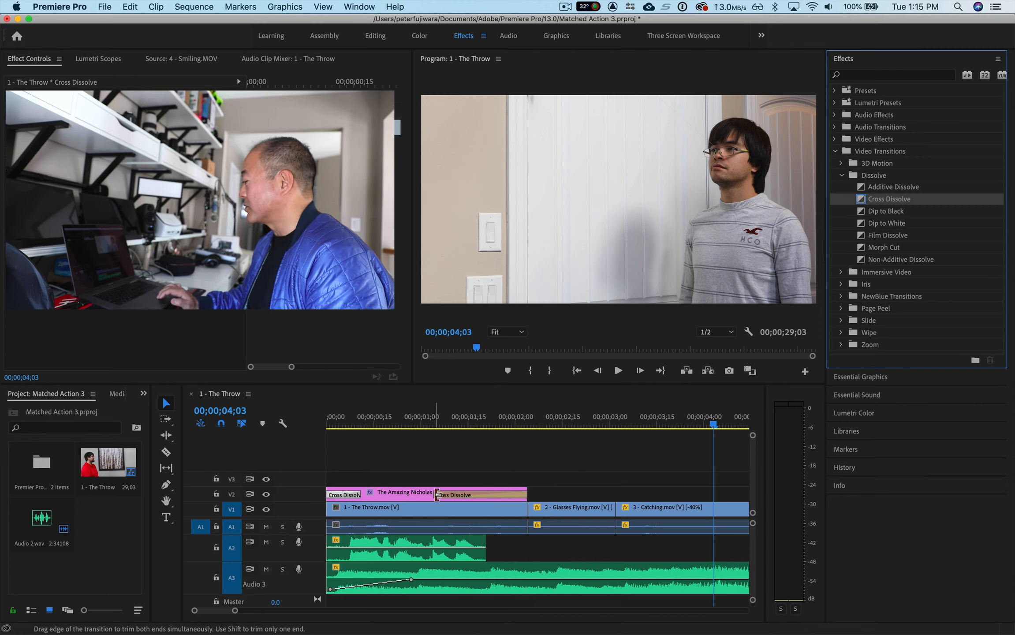
drag(437, 495, 479, 495)
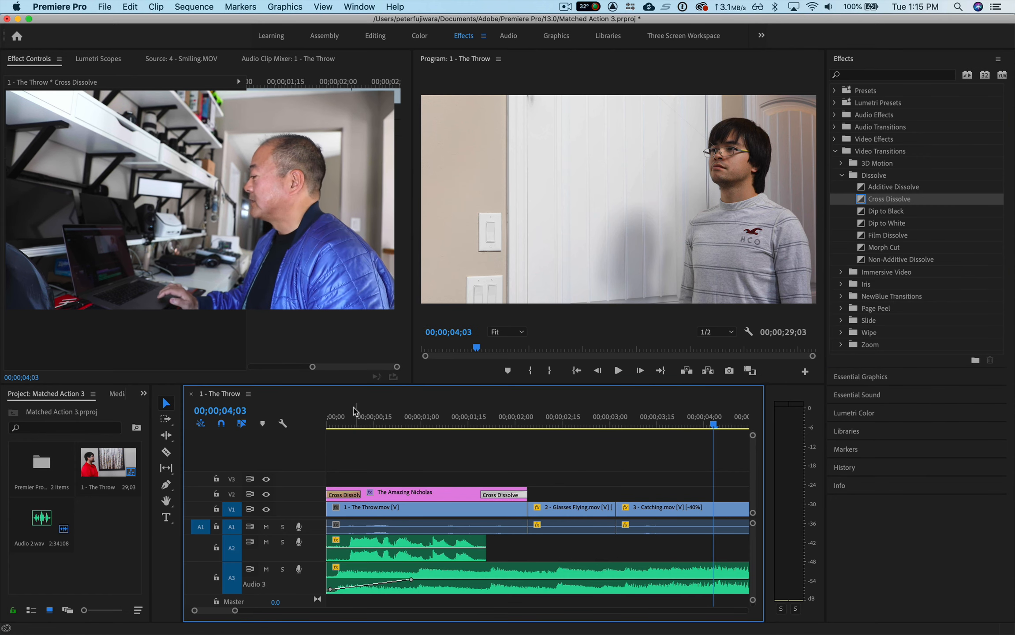
Step: Play the sequence from the beginning to the smiling shot to review the title's fades
click(336, 424)
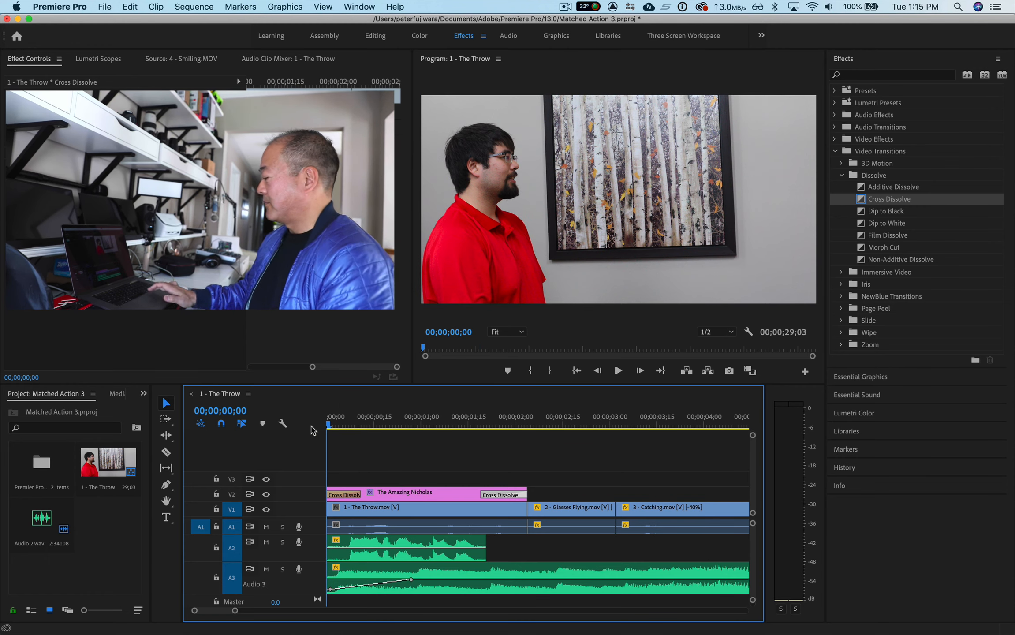
key(space)
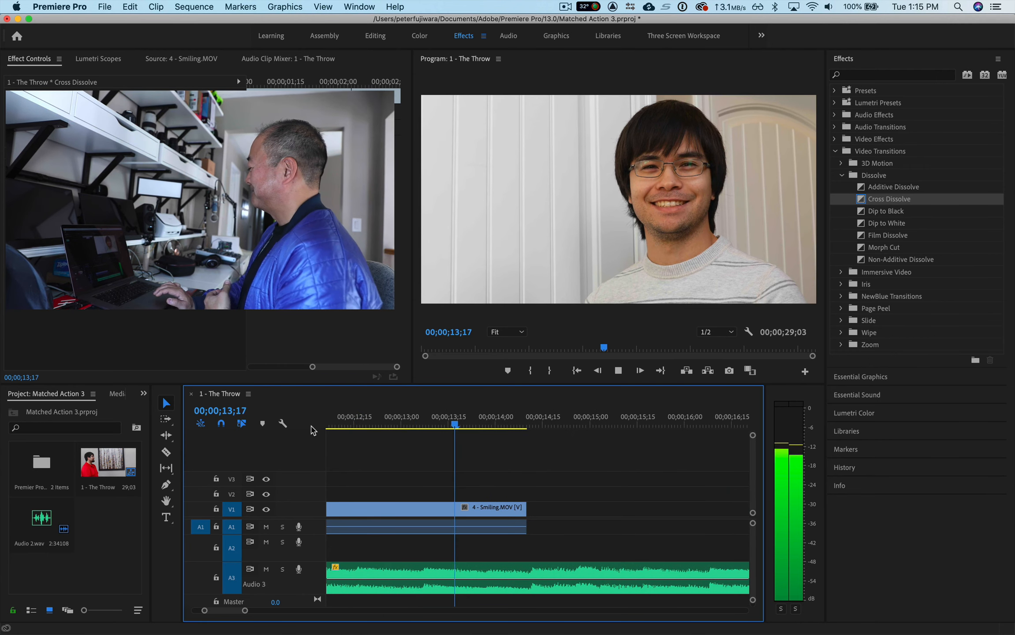
key(space)
Step: Switch to the Graphics workspace and place the playhead at the end of the "4 - Smiling.MOV" clip
key(Down)
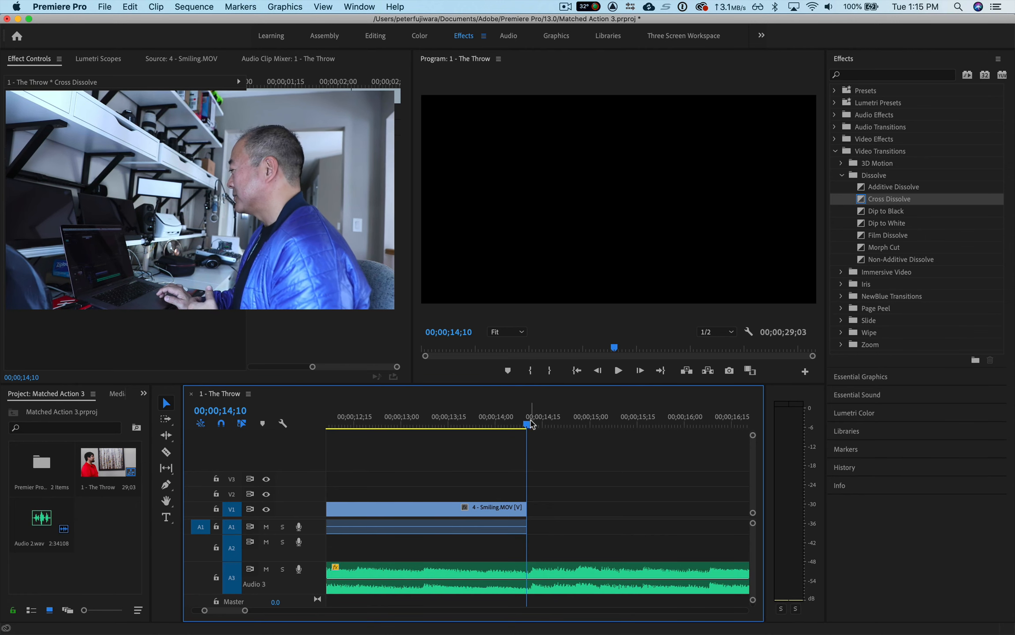
drag(527, 427, 514, 423)
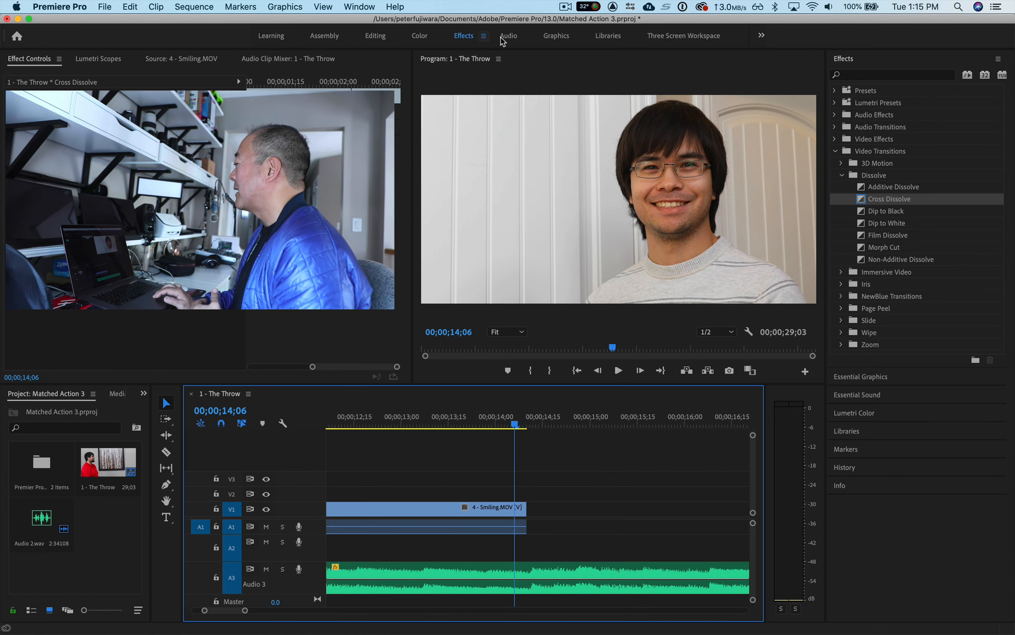
click(556, 37)
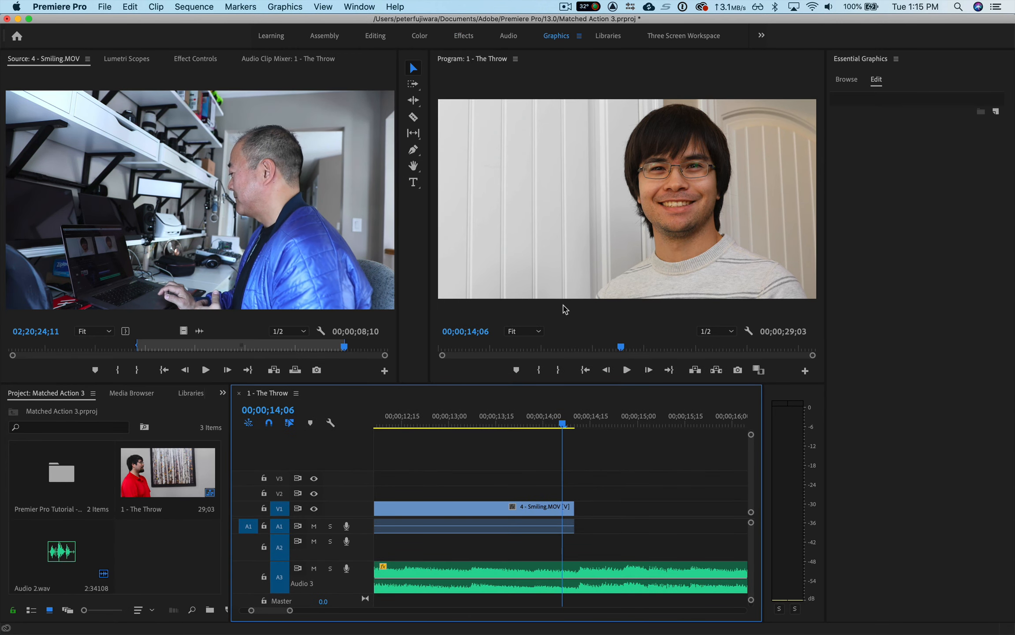
key(Down)
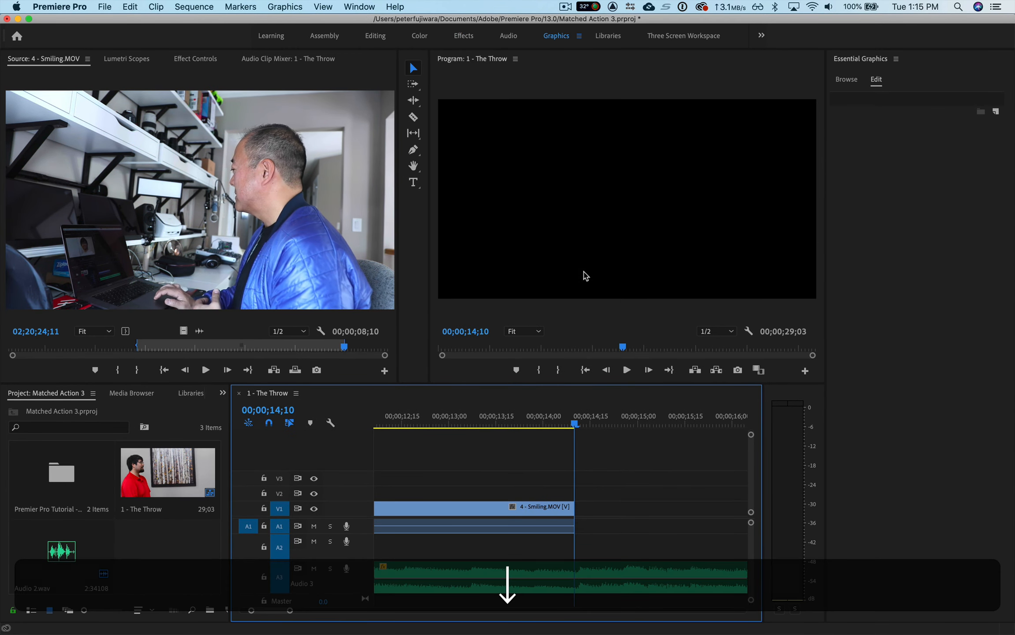
Step: Add a text graphic reading "Credits" near the upper middle of the black frame after the last clip
click(413, 183)
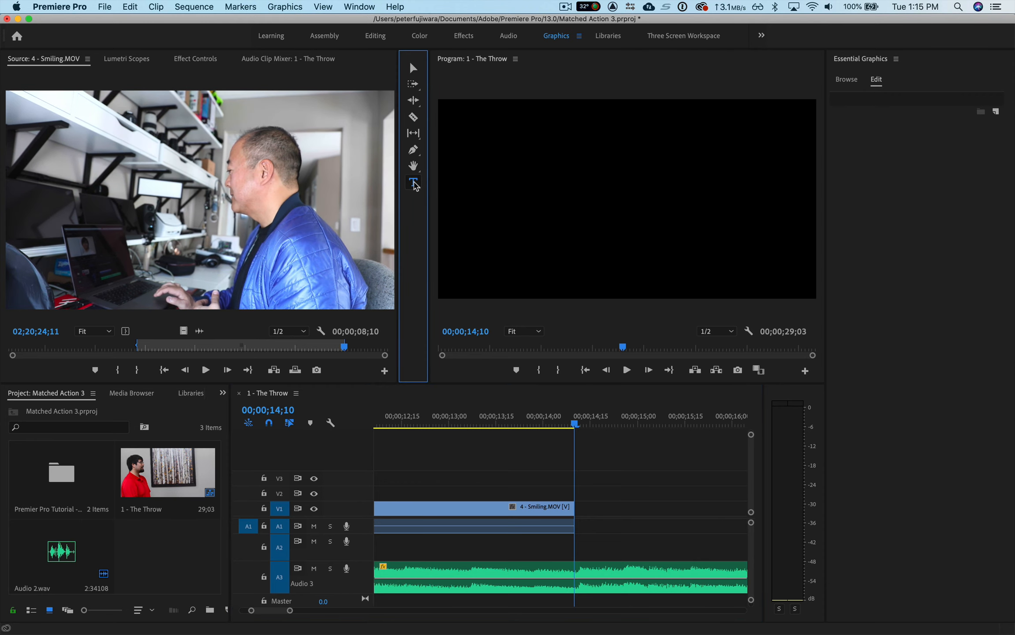
click(588, 141)
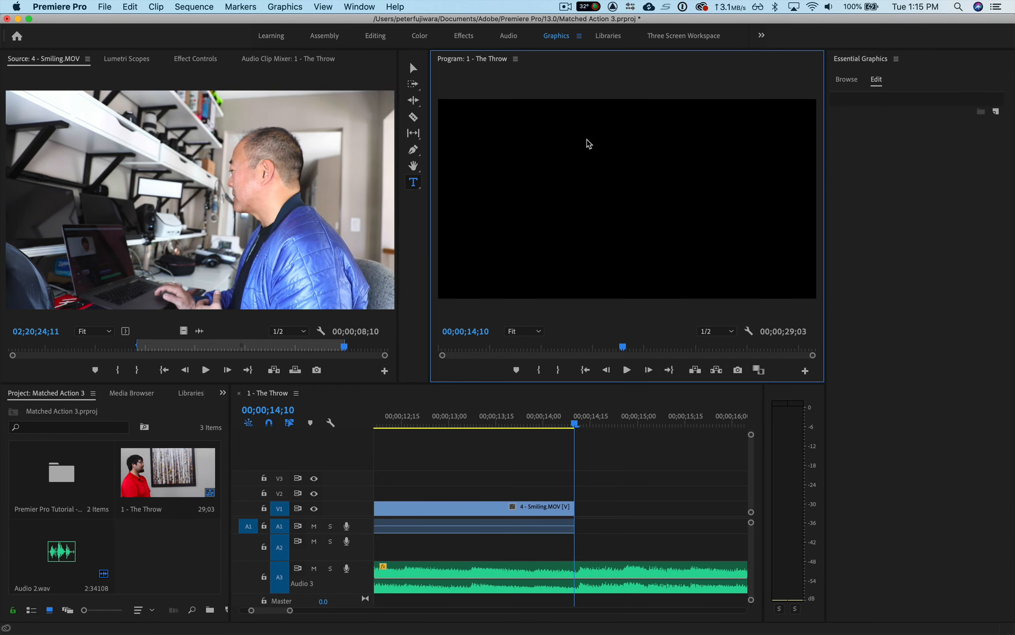
text(C)
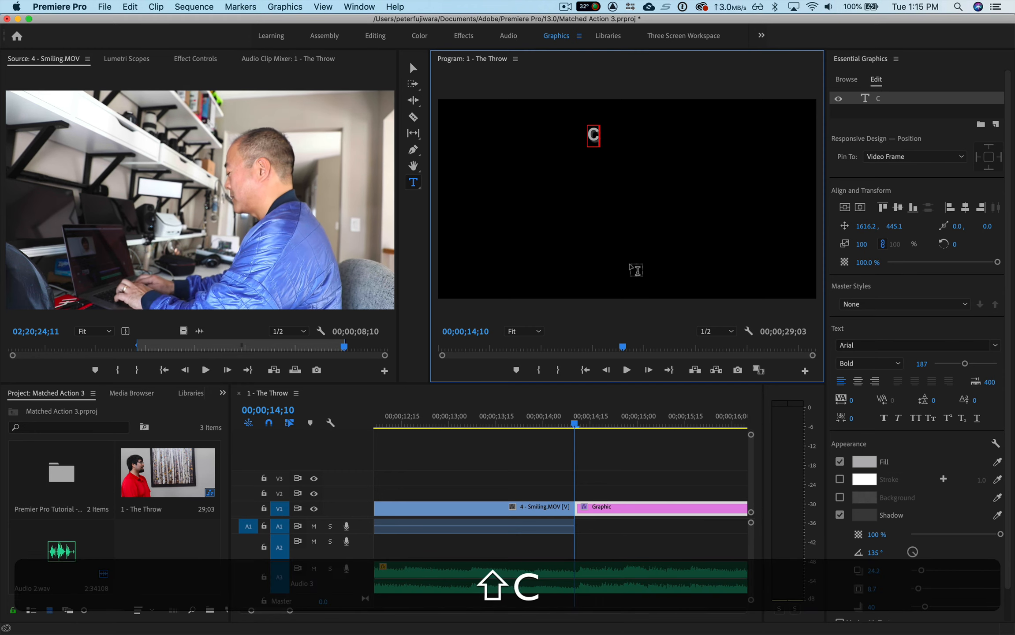
text(red)
key(BackSpace)
text(edits)
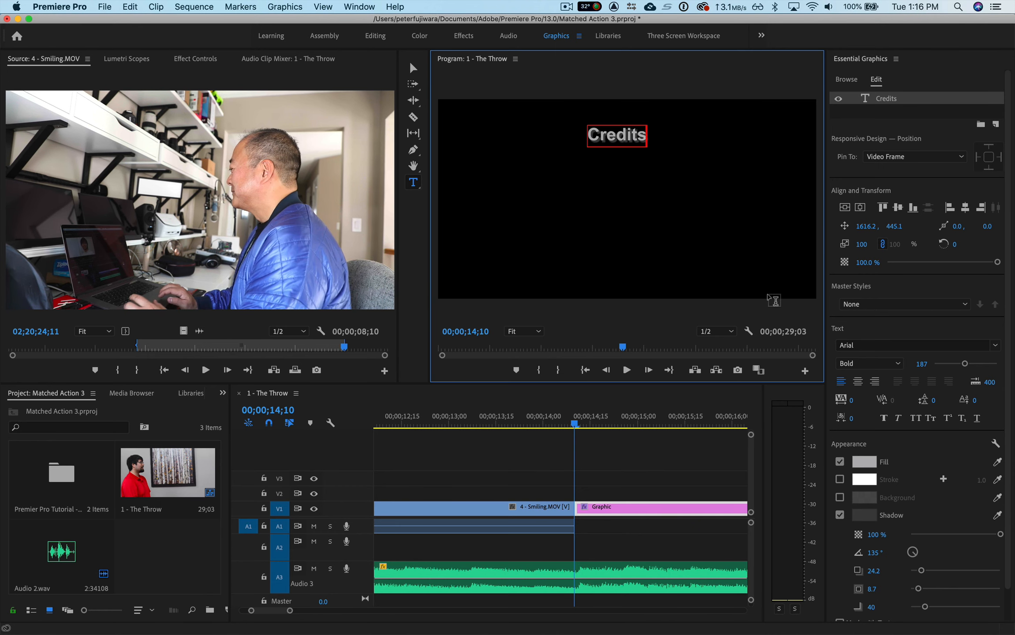
Step: Add a second text layer reading "Thrower" below the "Credits" heading in the same graphic
click(413, 181)
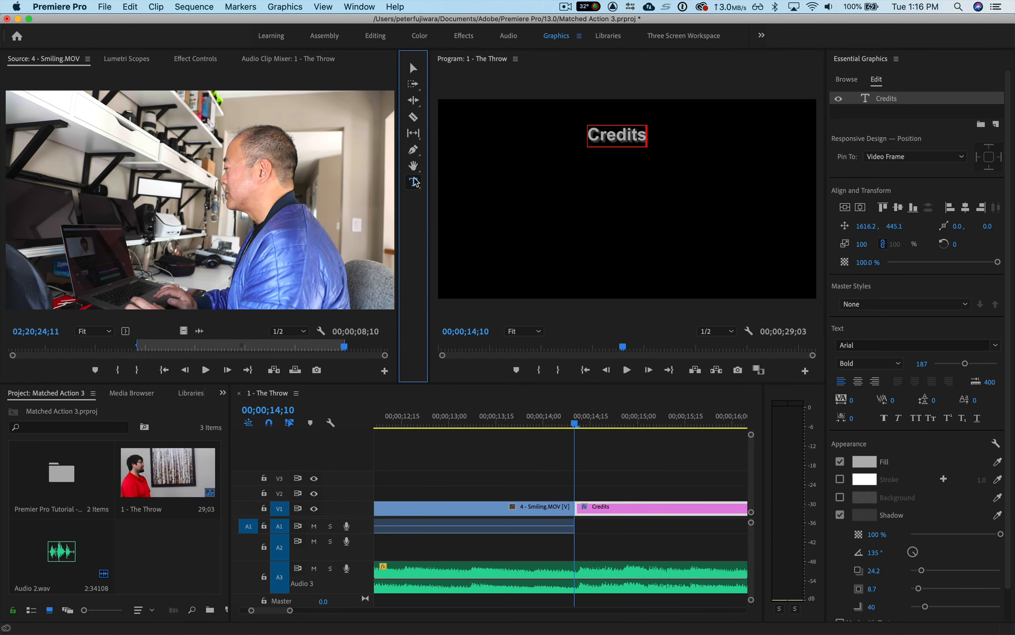
click(552, 181)
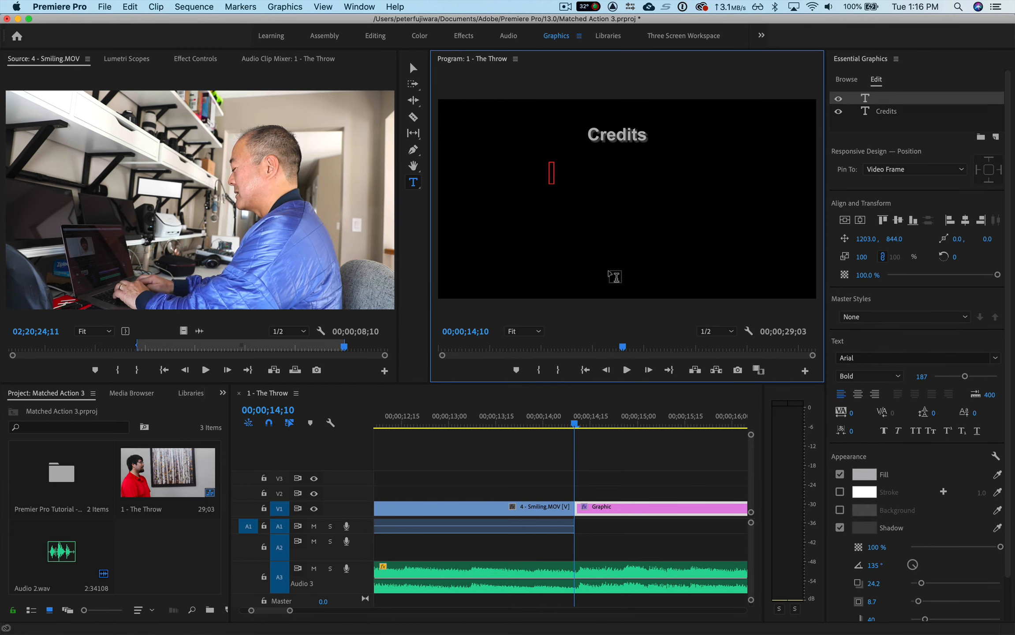
key(shift)
text(Thrower)
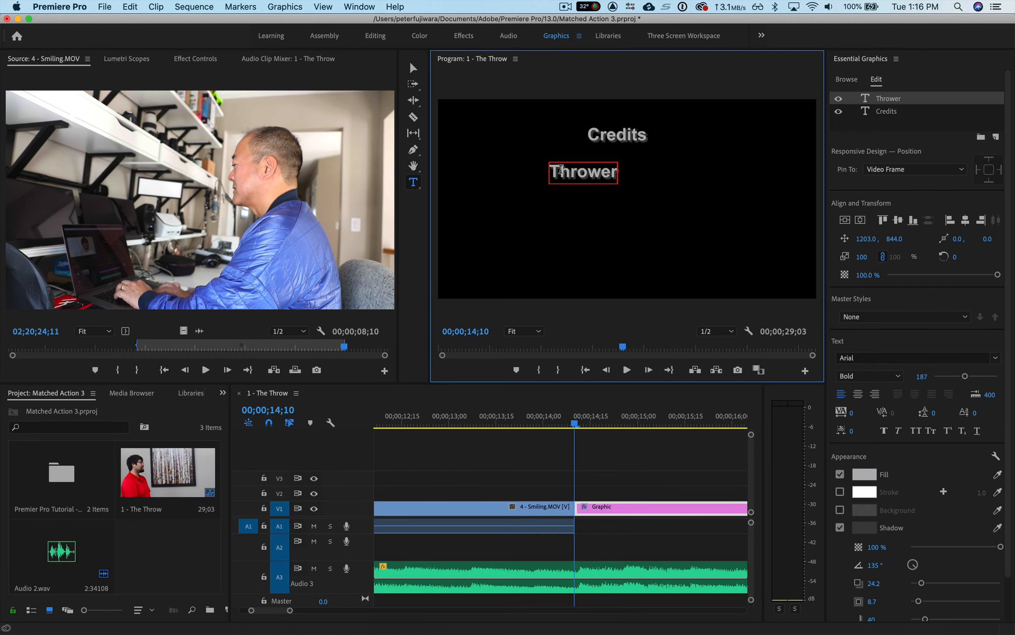
Step: Style the "Thrower" text with font size 145, the Regular font style and no shadow
double_click(564, 172)
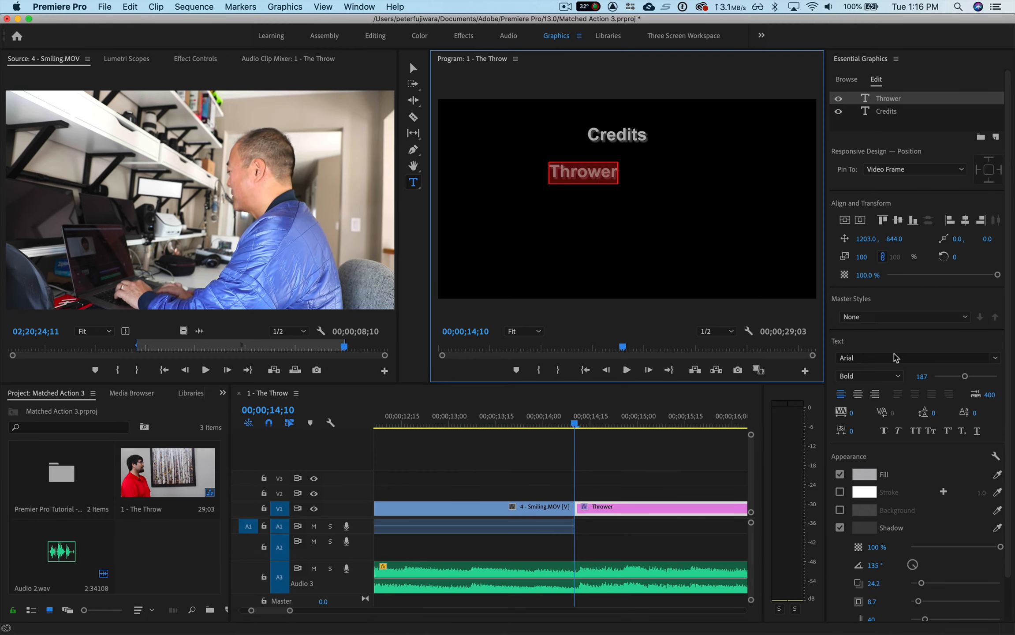
drag(965, 378, 957, 383)
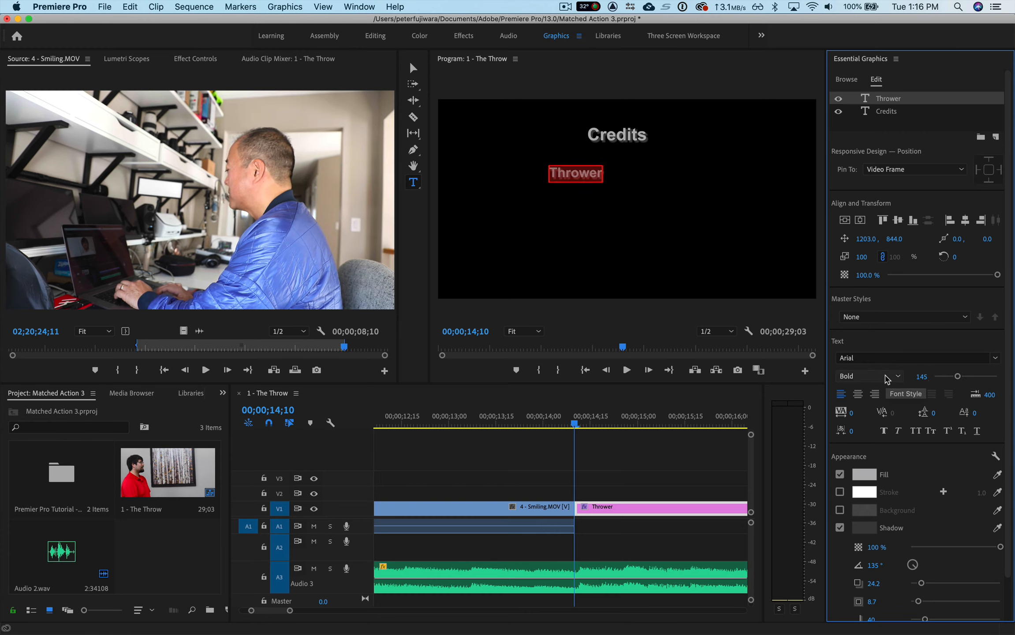
click(886, 378)
click(879, 390)
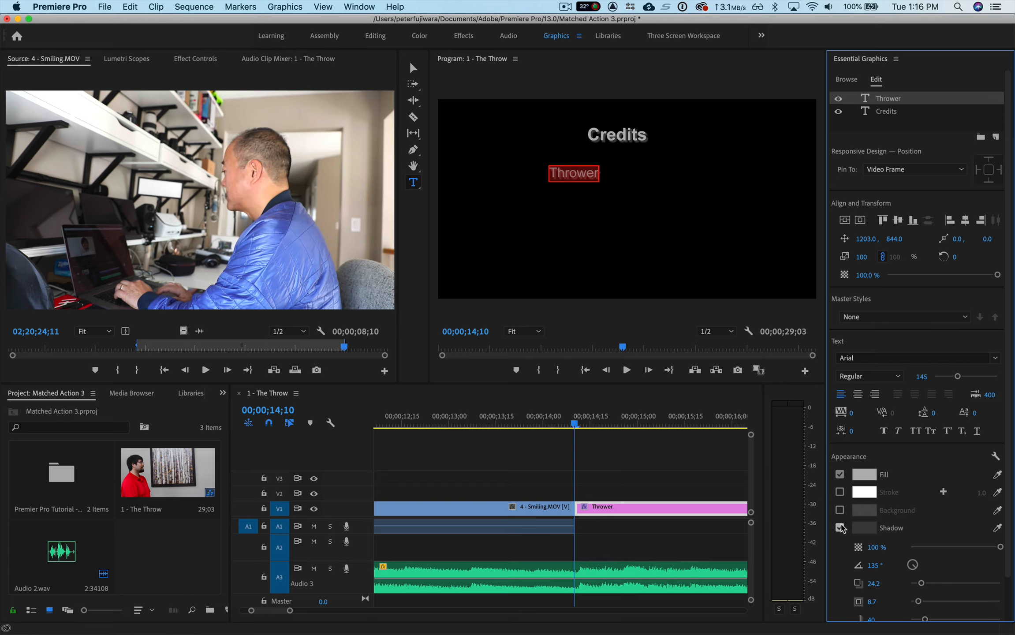
click(840, 528)
click(841, 475)
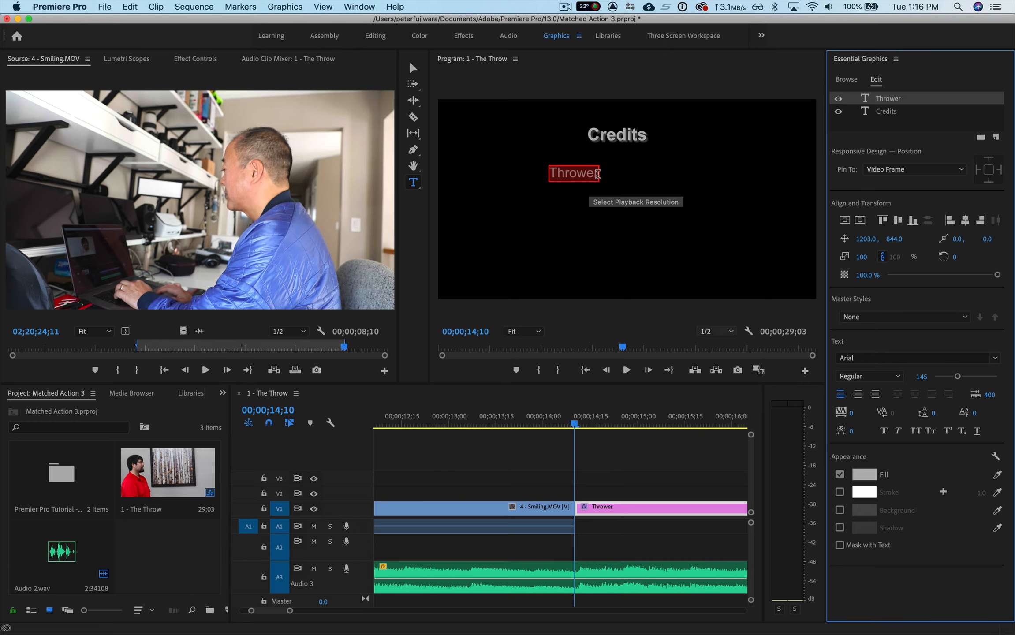
Step: Add the lines "Catcher" and "Cameraman" below "Thrower" and right-align the roles text
click(597, 175)
key(Return)
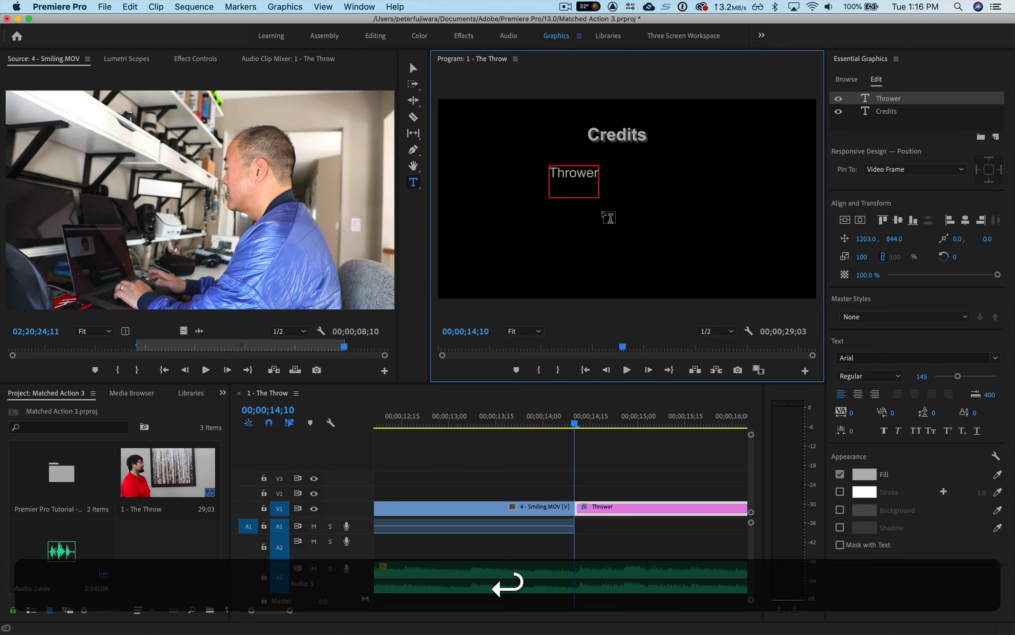
text(Catcher)
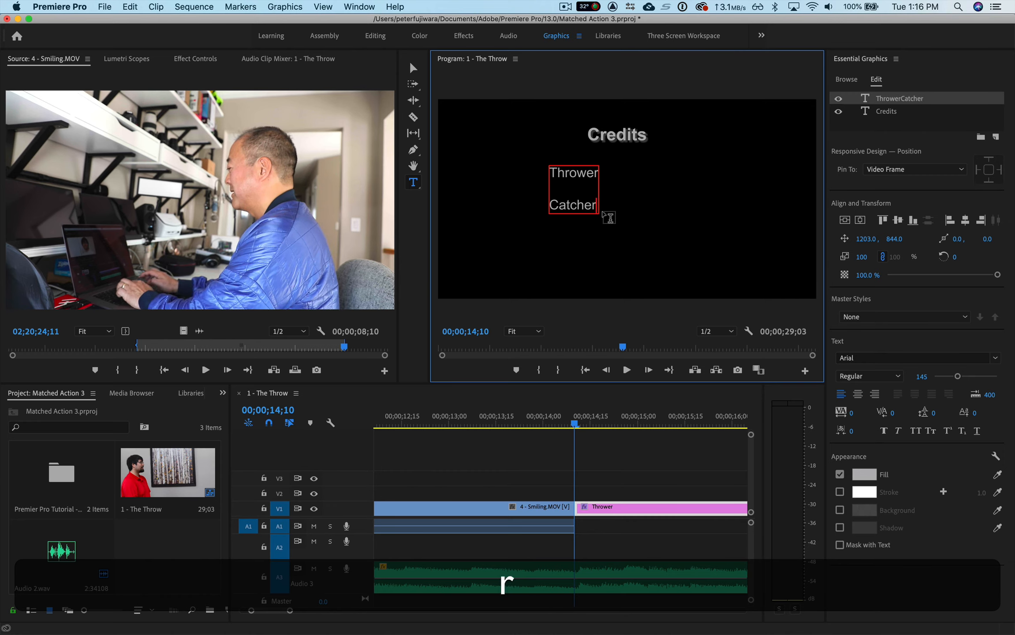
key(Return)
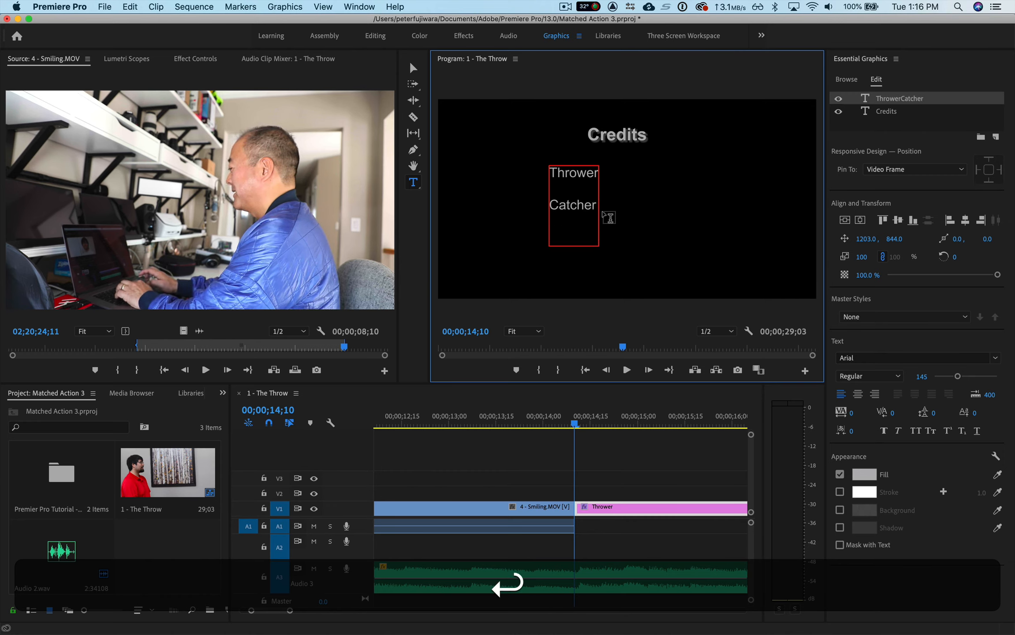
text(Camer)
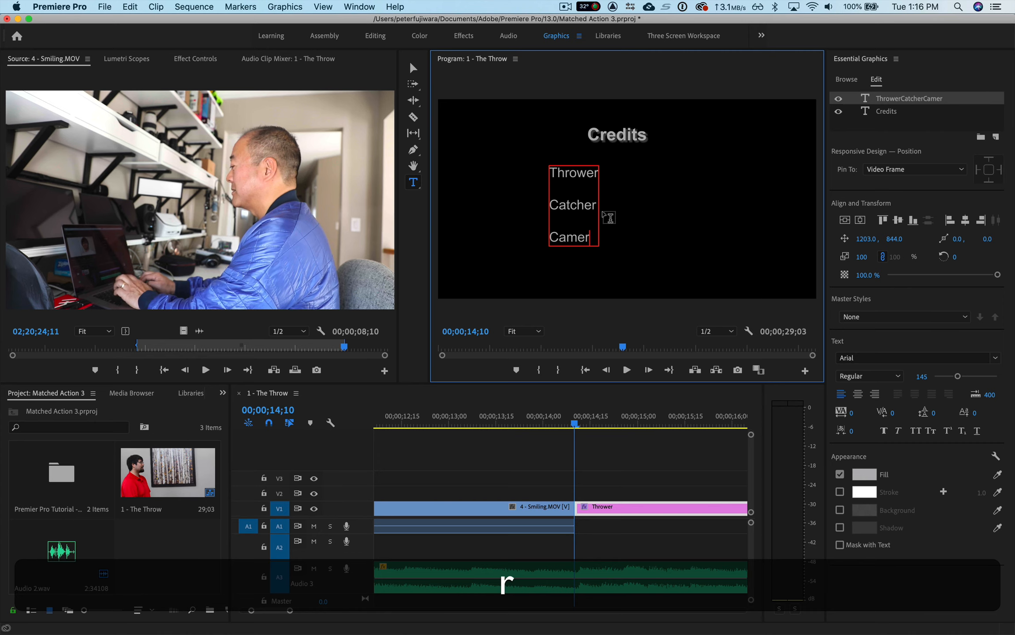
text(aman)
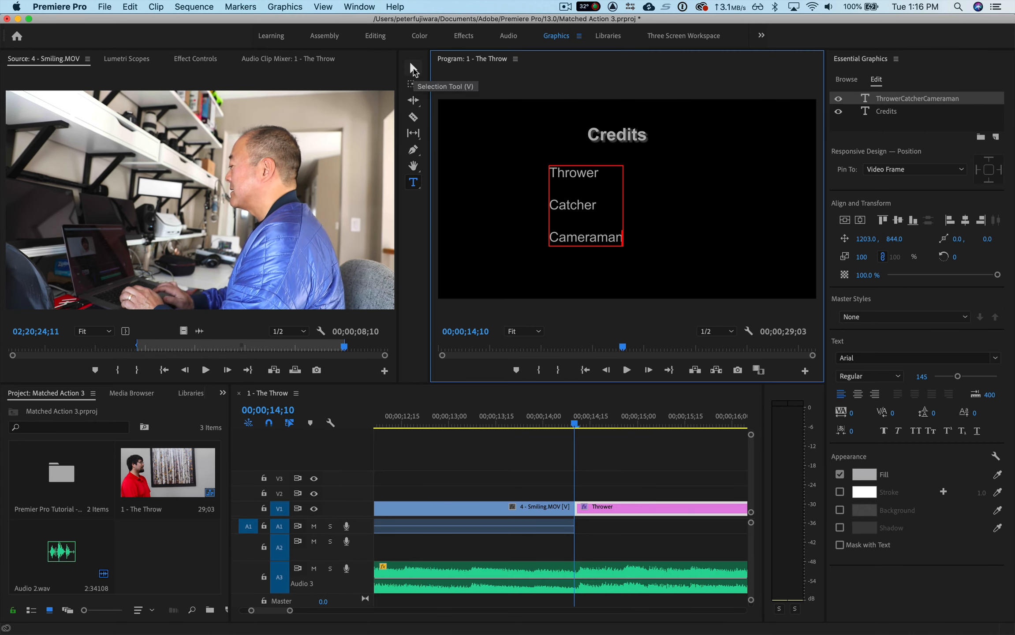
click(413, 68)
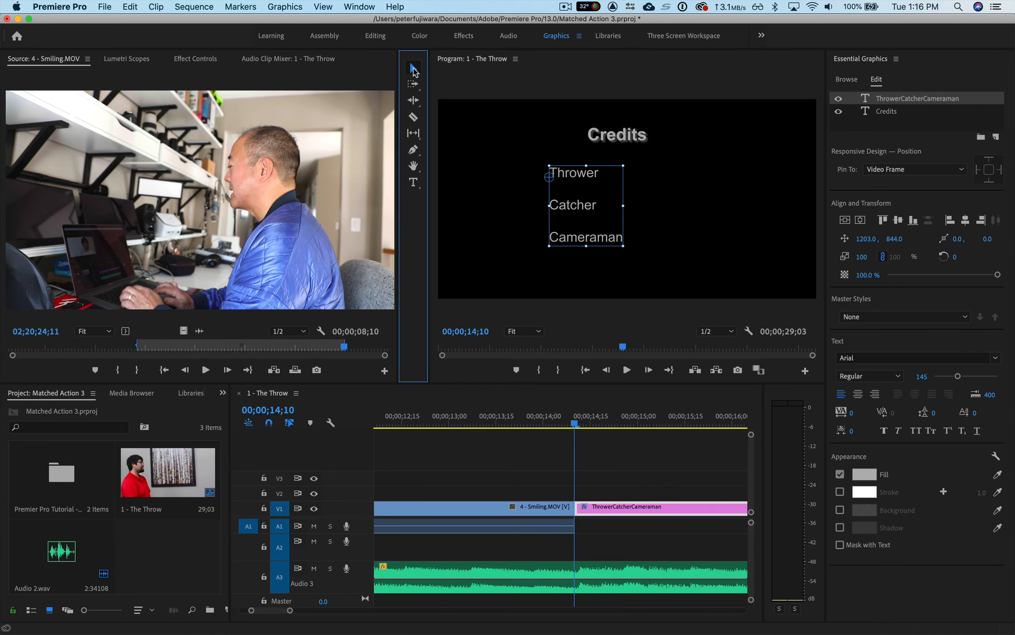
click(874, 393)
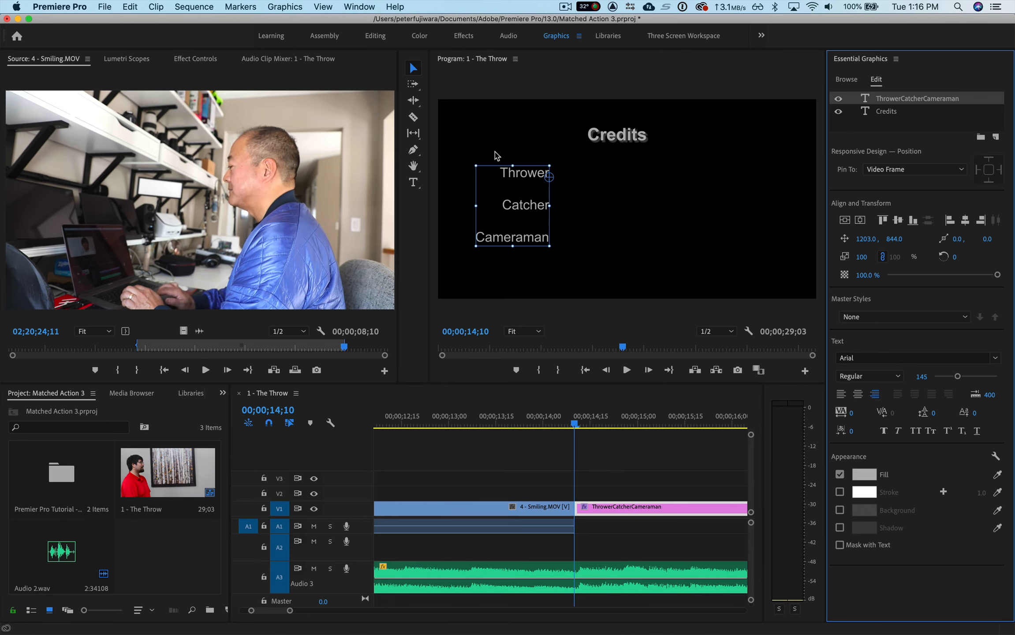
Step: Duplicate the roles text layer, move the copy horizontally to position 2211, 844 and left-align its text
click(528, 209)
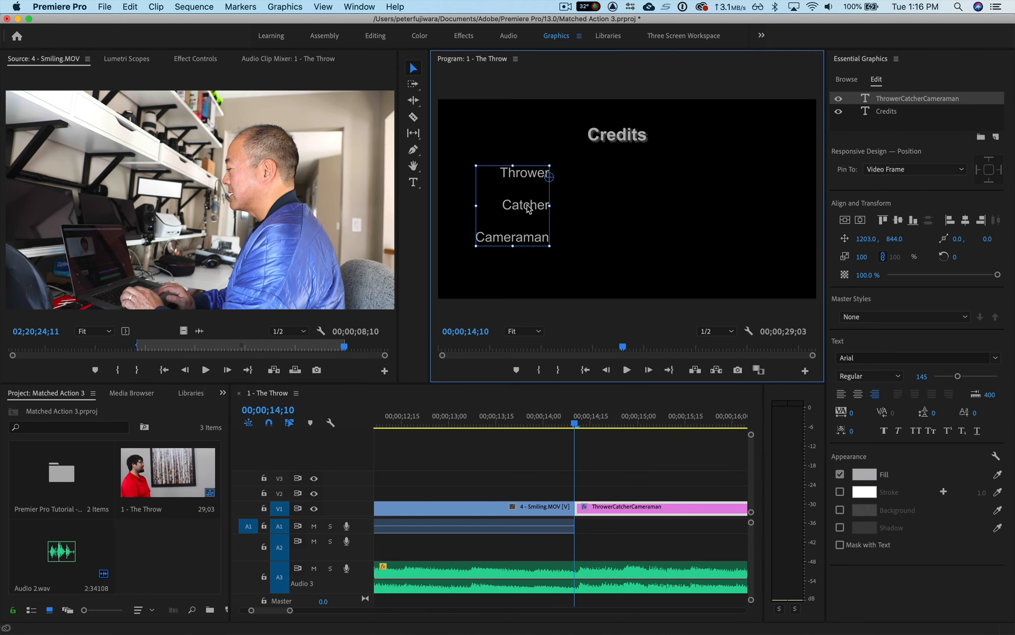
key(super+c)
key(super+v)
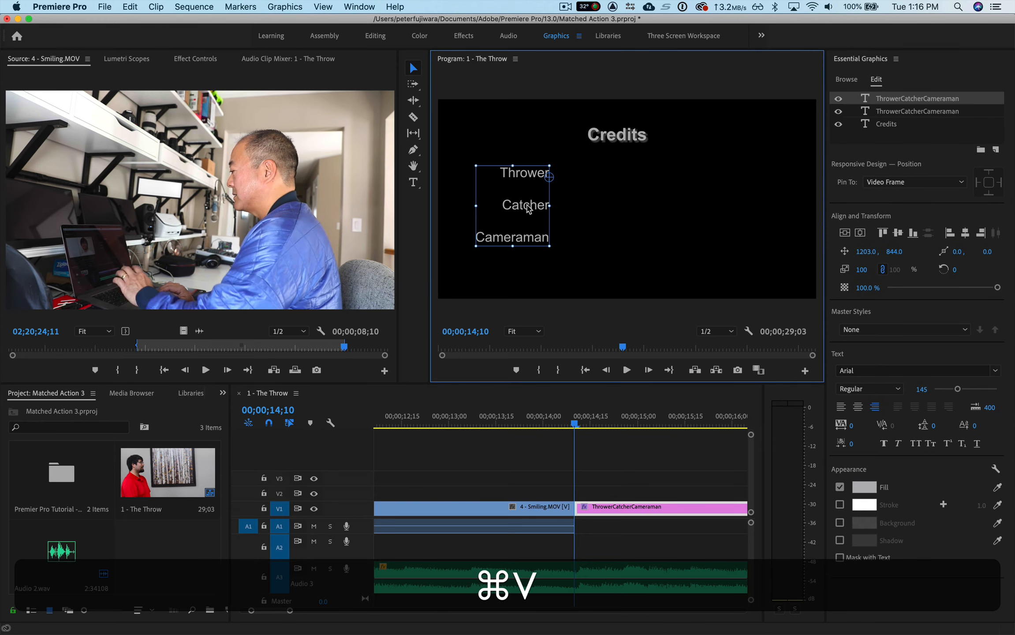
drag(530, 210, 622, 210)
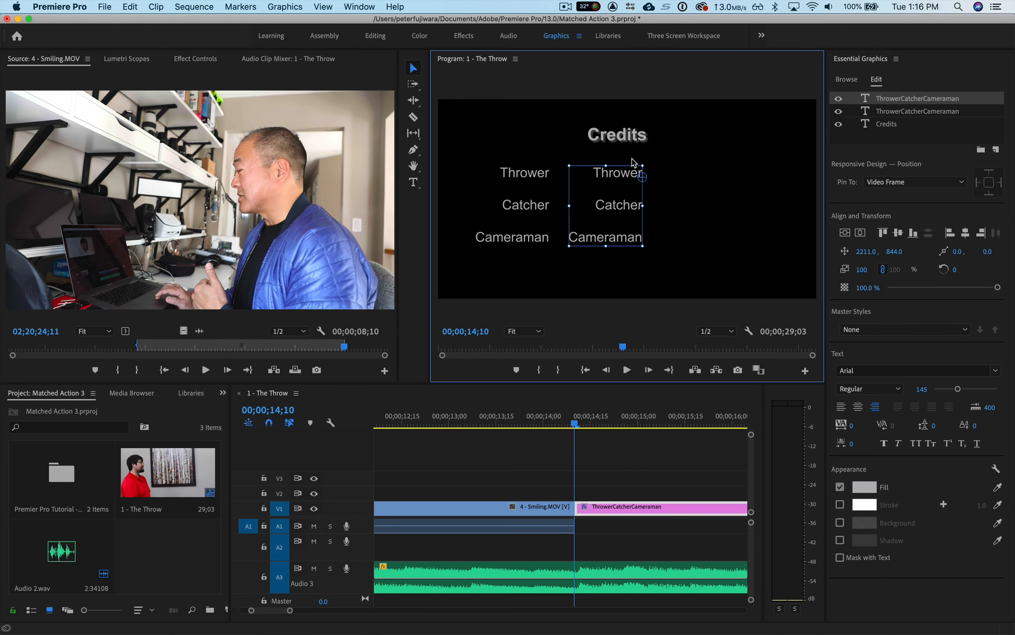
click(841, 410)
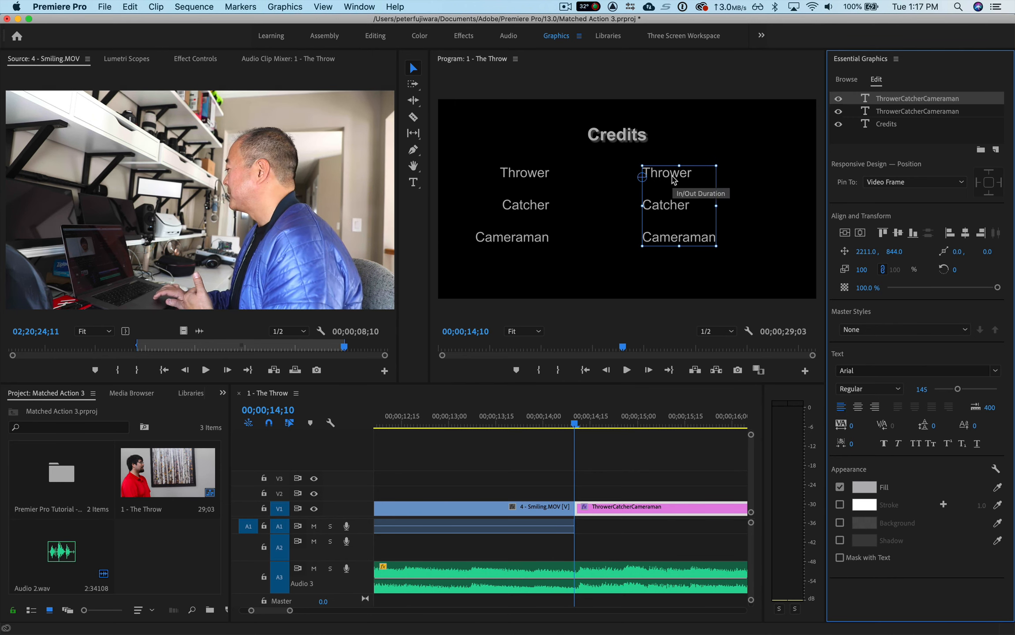
Step: Replace the three roles in the copied column with the first names of the thrower, catcher and cameraman, one per line
click(674, 179)
double_click(671, 175)
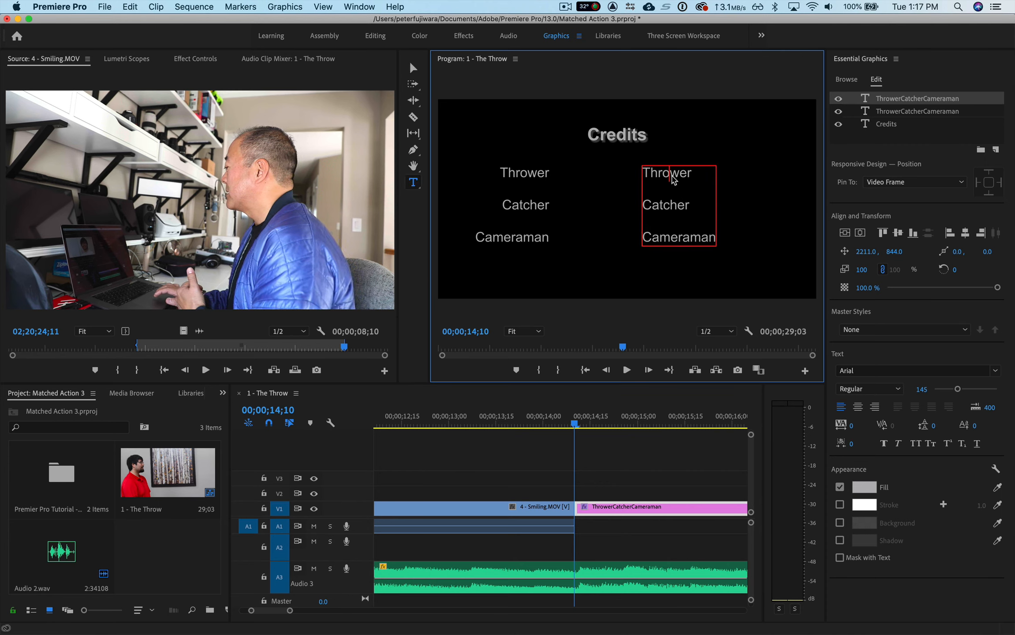
double_click(671, 175)
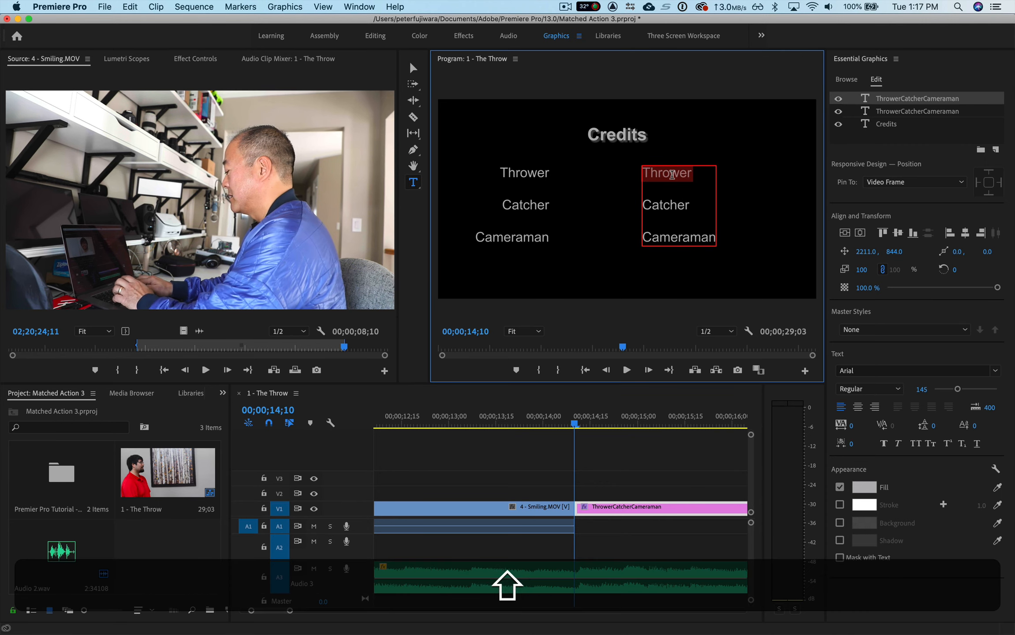
text(Alexander)
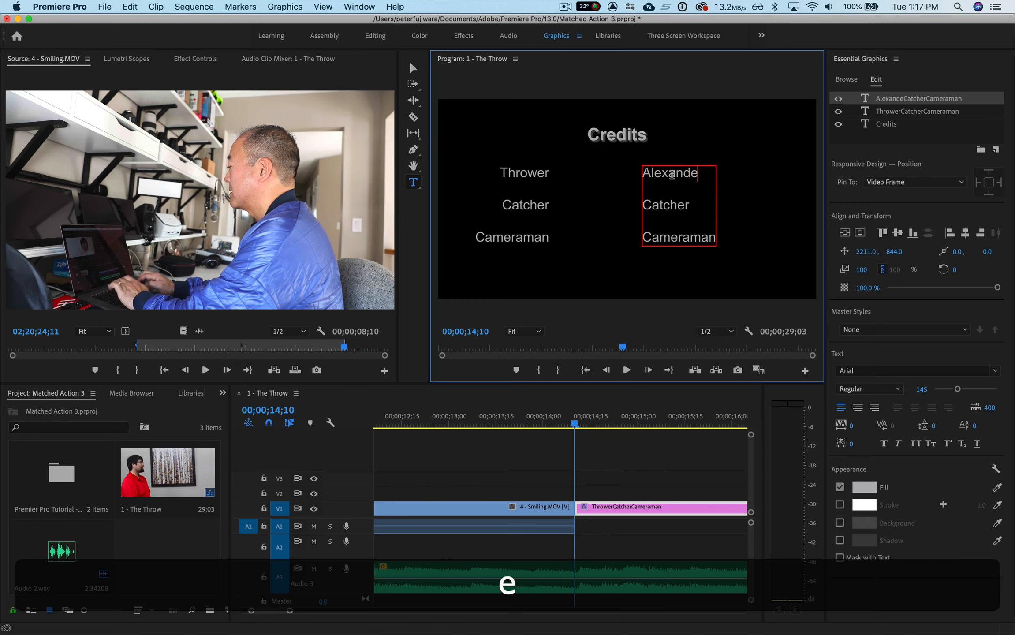
click(669, 206)
double_click(668, 207)
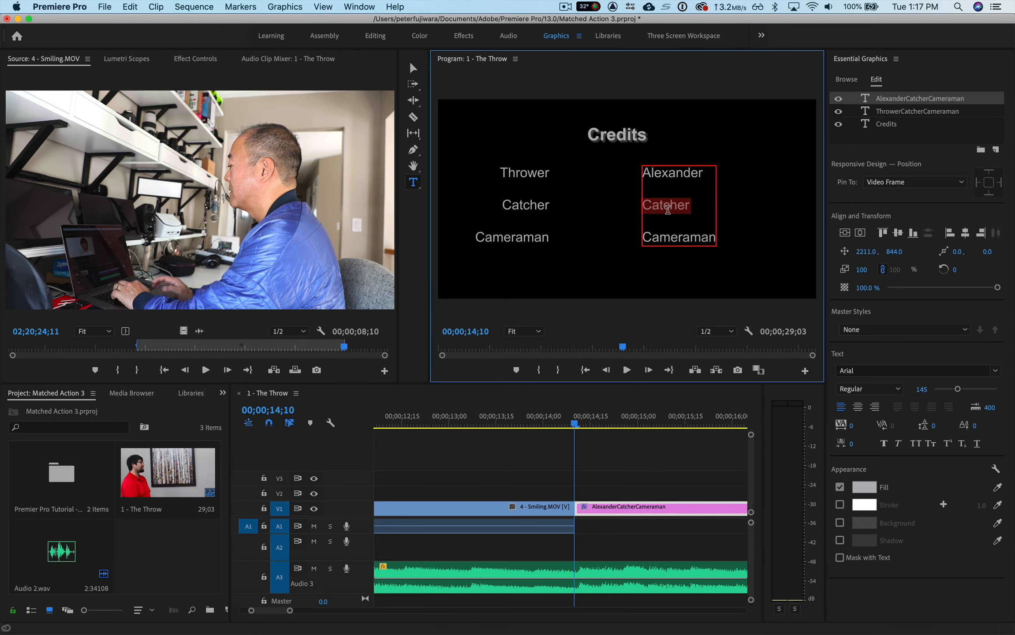
text(NicholasCameraman)
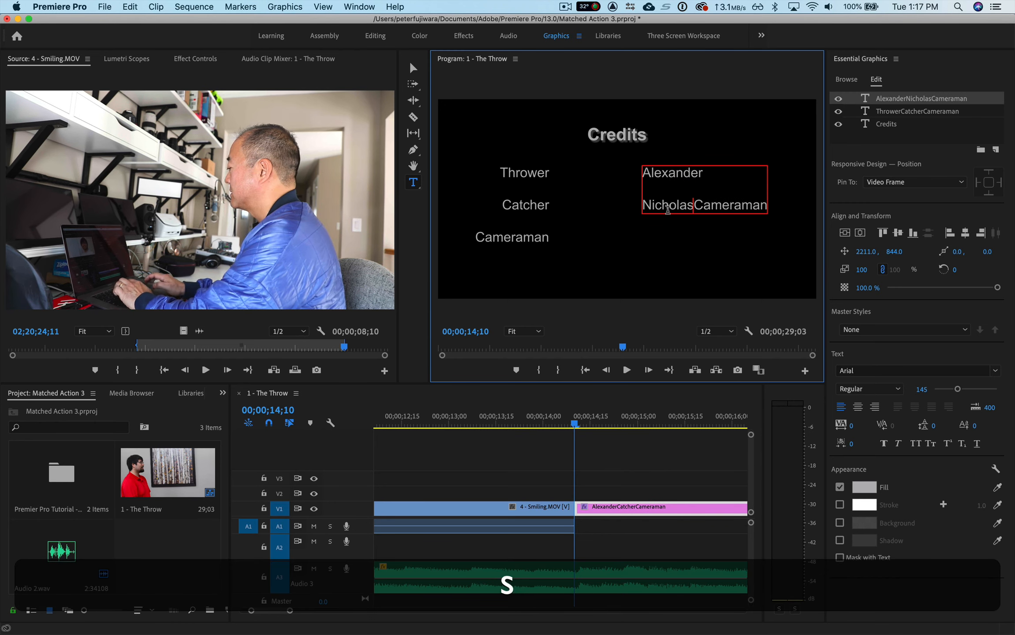
key(Return)
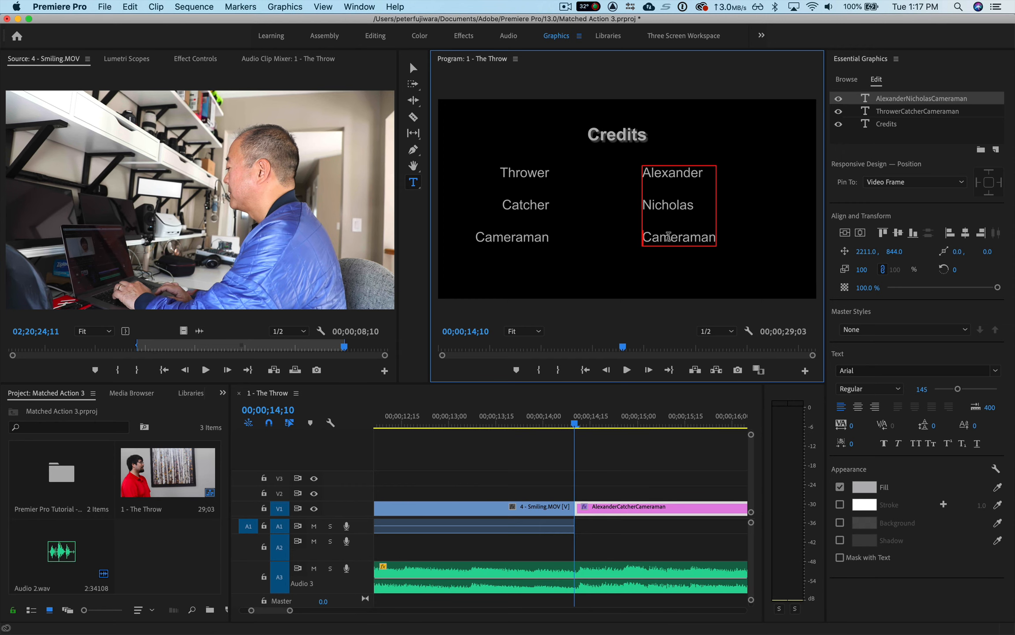
double_click(668, 236)
text(Peter)
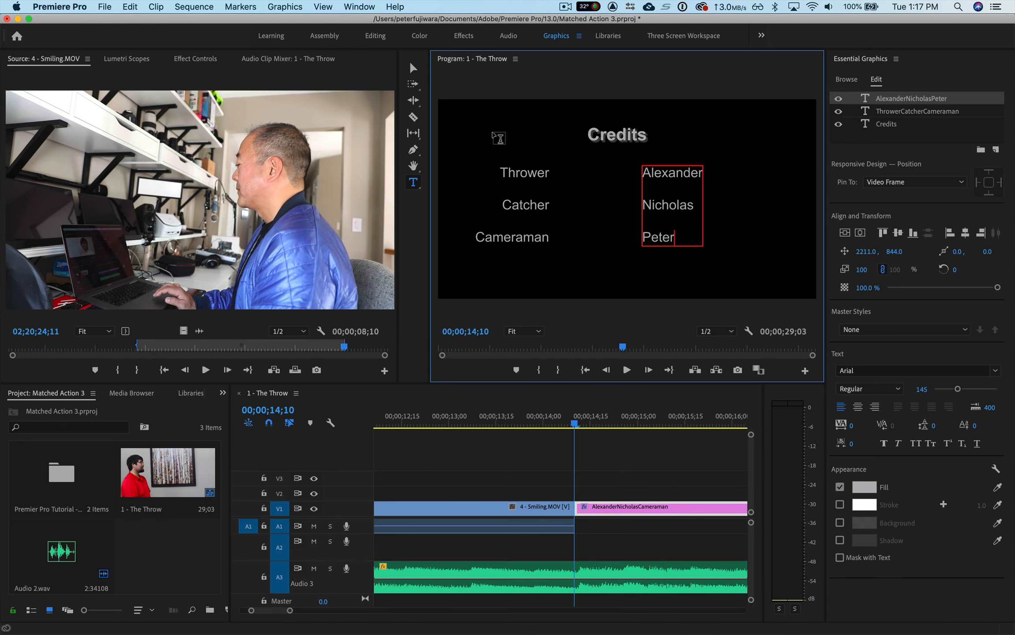
Step: Center the "Credits" heading horizontally in the frame
click(413, 68)
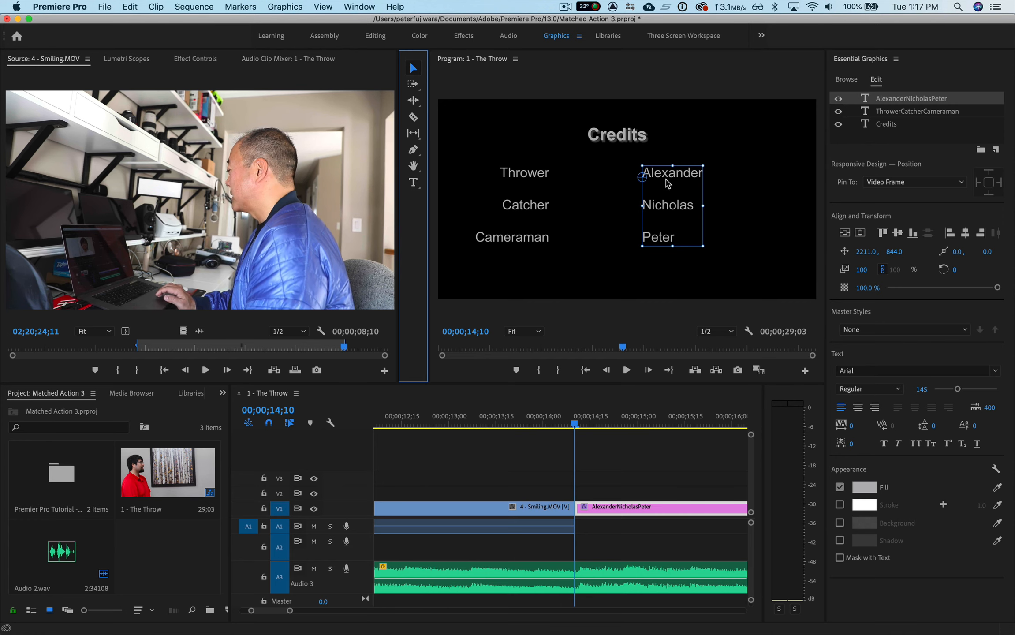
click(625, 141)
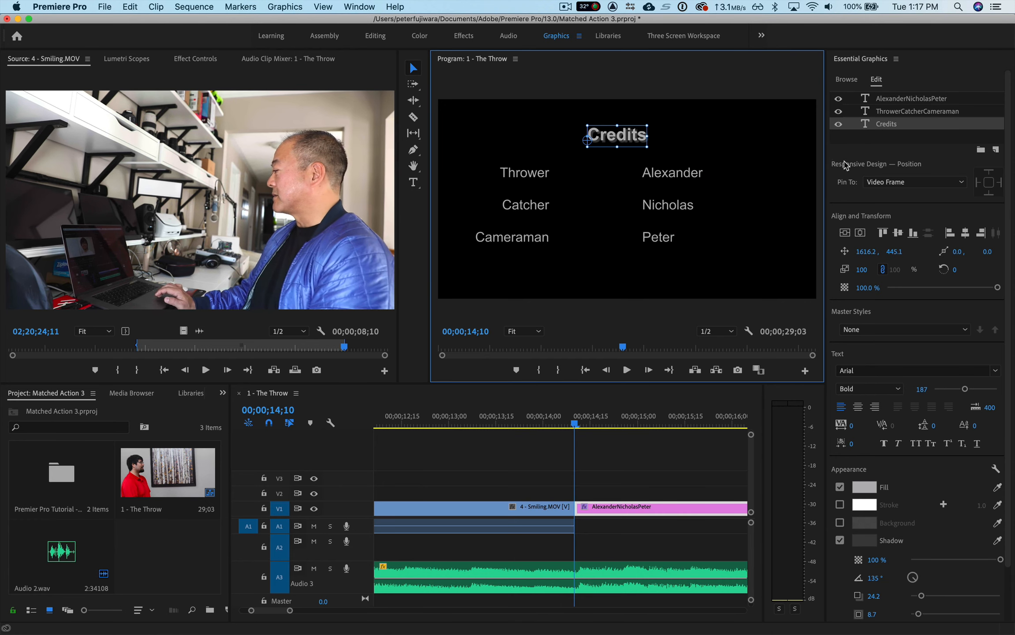
click(860, 234)
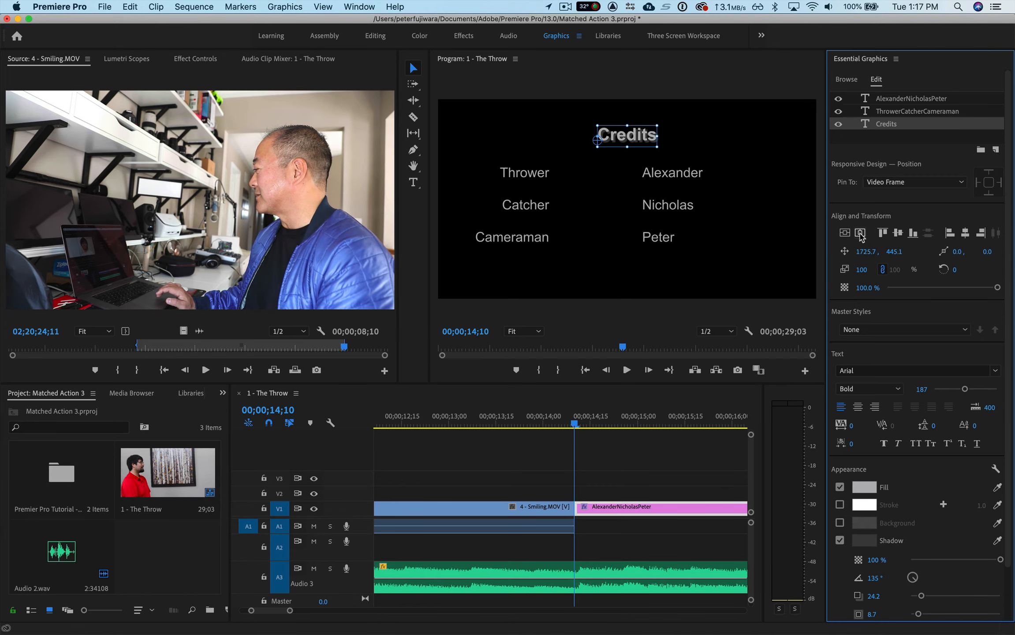
Step: Move the roles column to about 2093, 837 beside the names column, and nudge the names into line with it
click(673, 177)
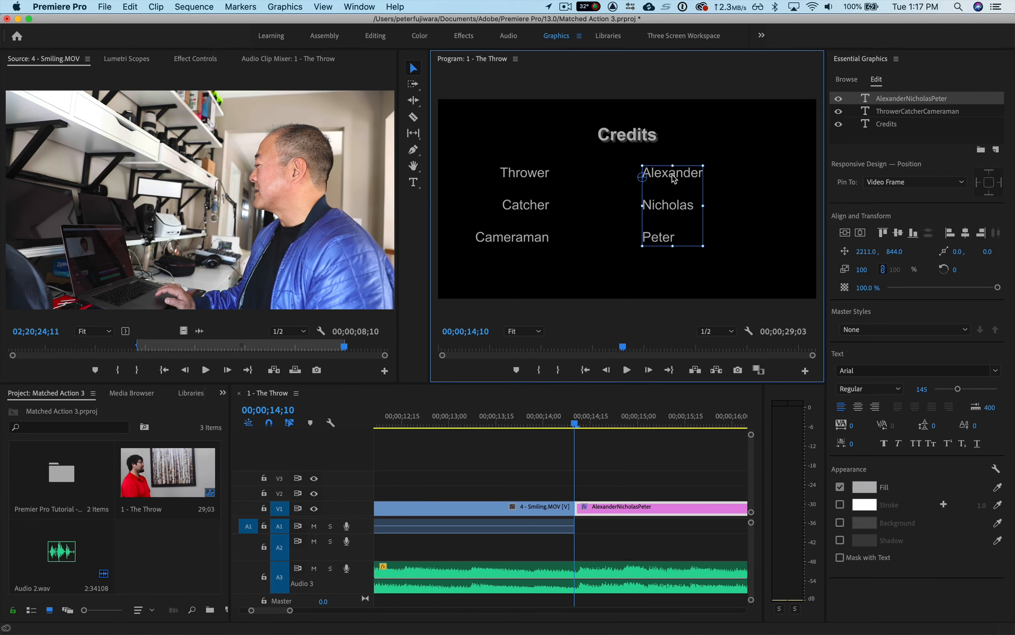
click(522, 175)
drag(522, 176, 604, 175)
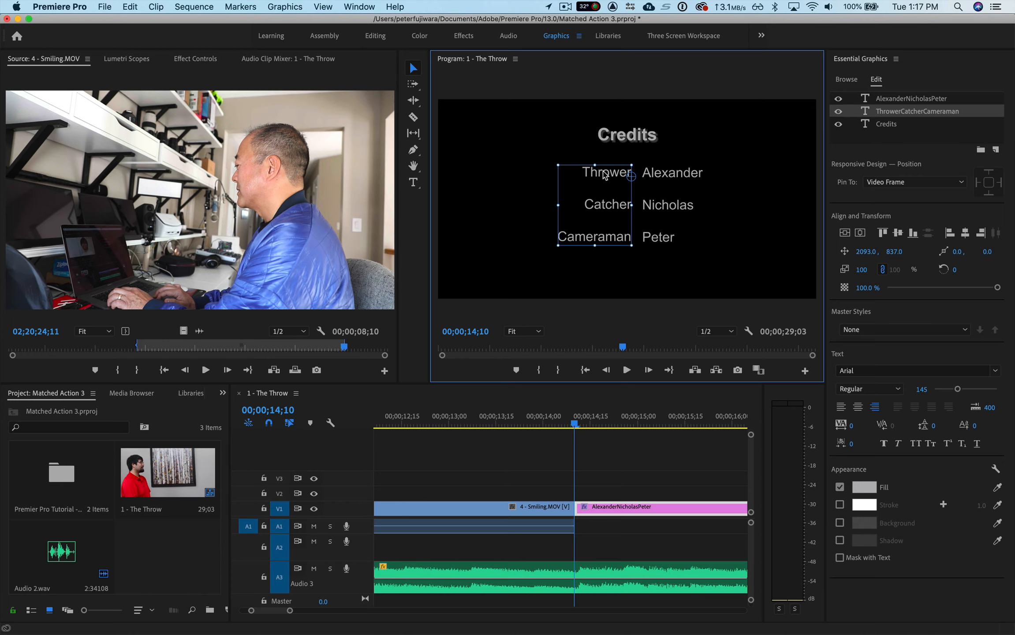
click(660, 175)
drag(660, 174, 658, 173)
Step: Center the roles and names columns vertically in the frame together, and shift both slightly left under the "Credits" heading
shift+click(607, 176)
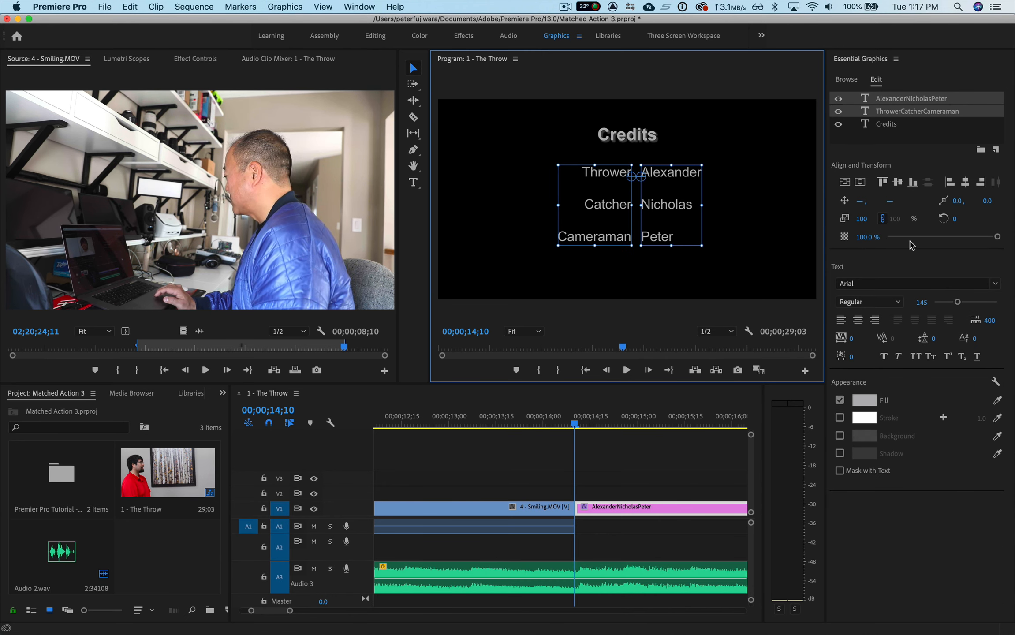
click(844, 182)
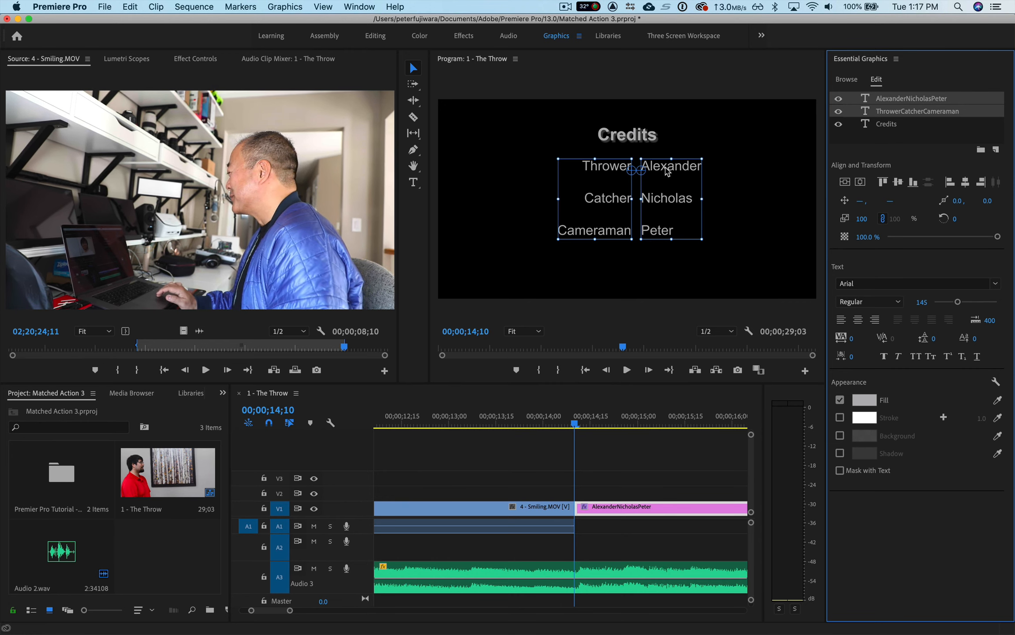
drag(667, 171, 659, 171)
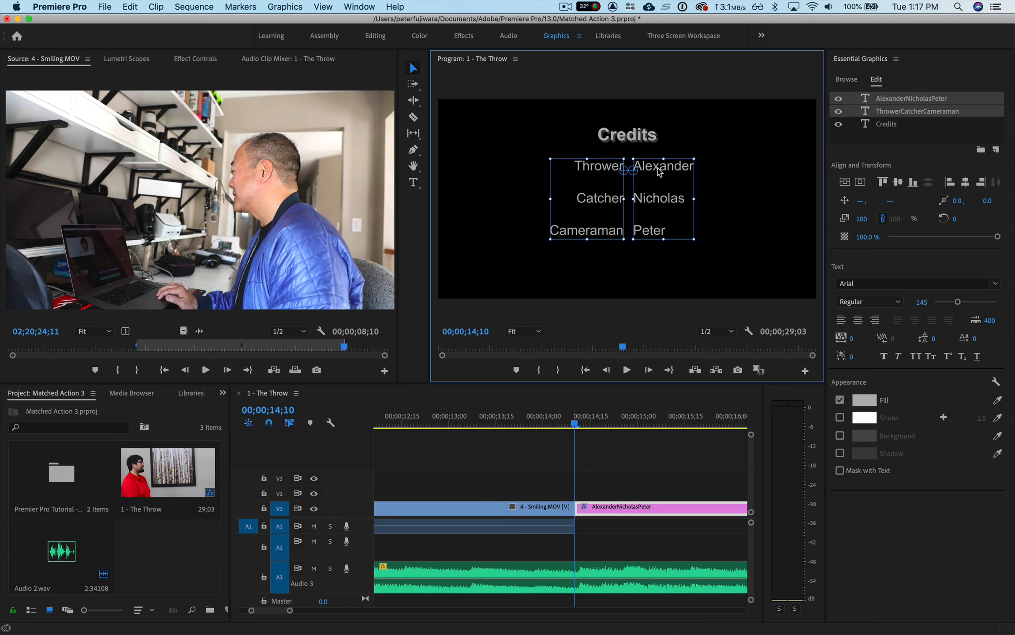
click(724, 173)
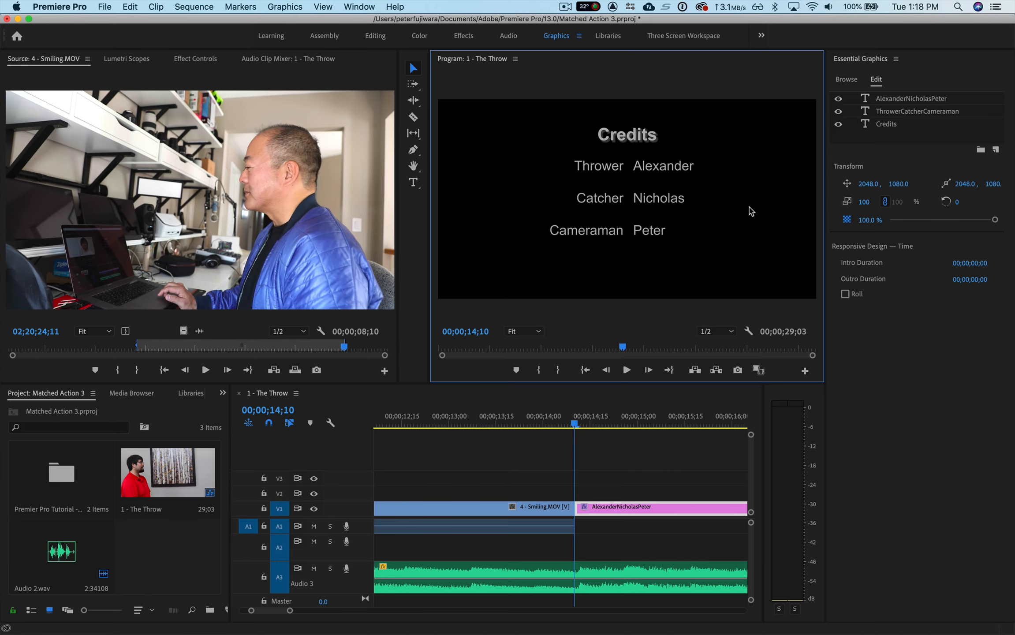
Step: Make the credits graphic roll, starting and ending offscreen, and play it back from about 00;00;14;03
key(space)
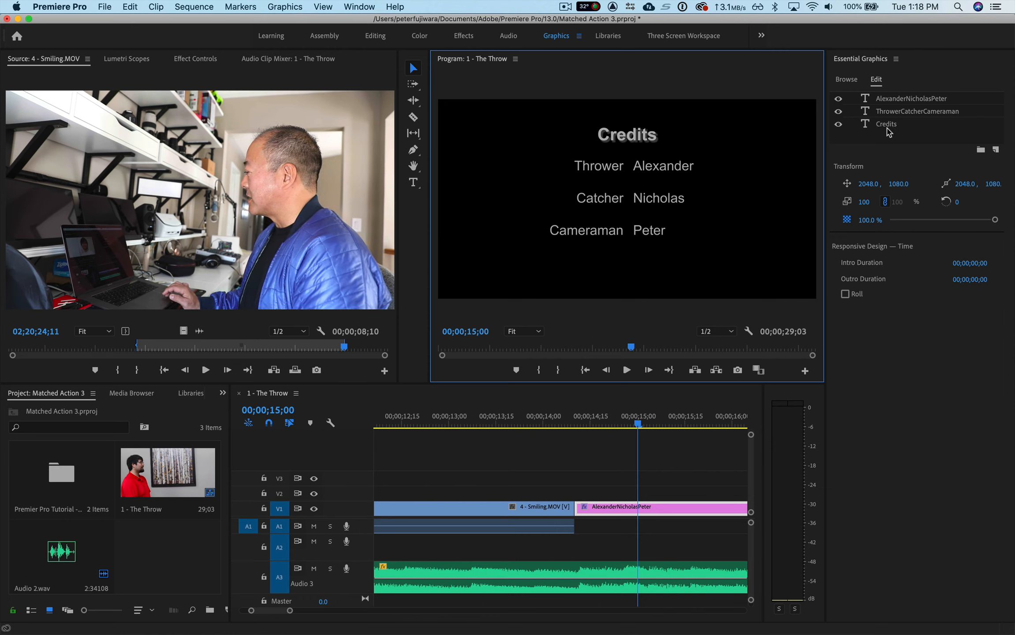
click(845, 294)
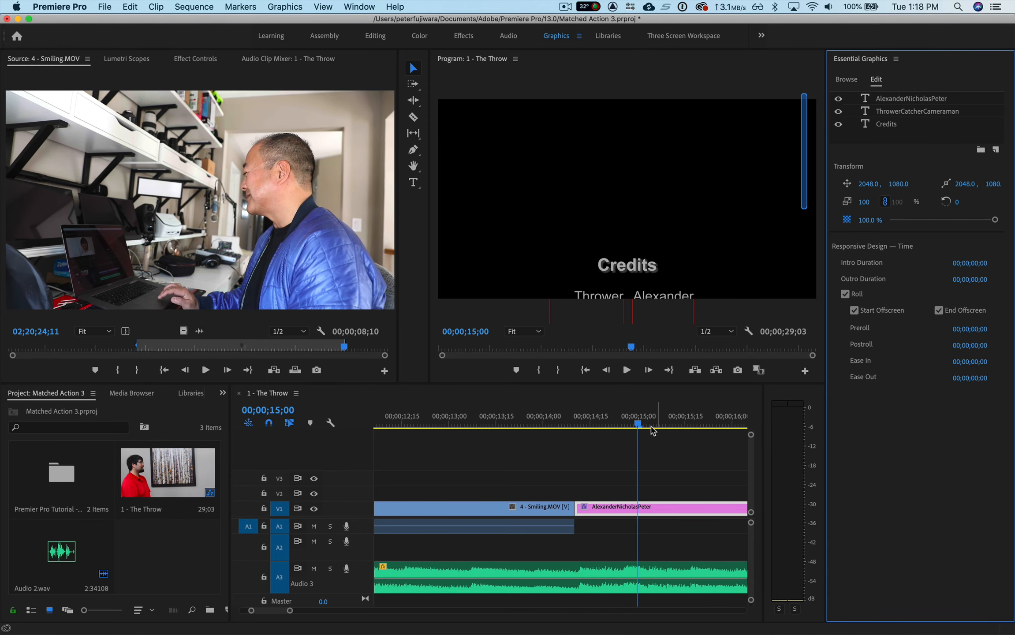
drag(637, 427, 546, 430)
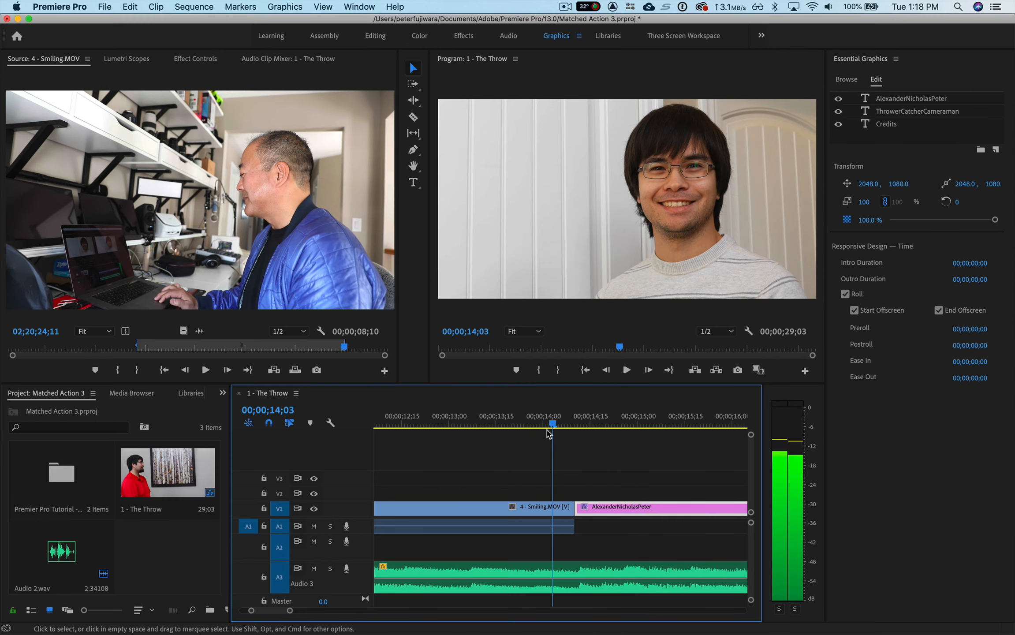
key(space)
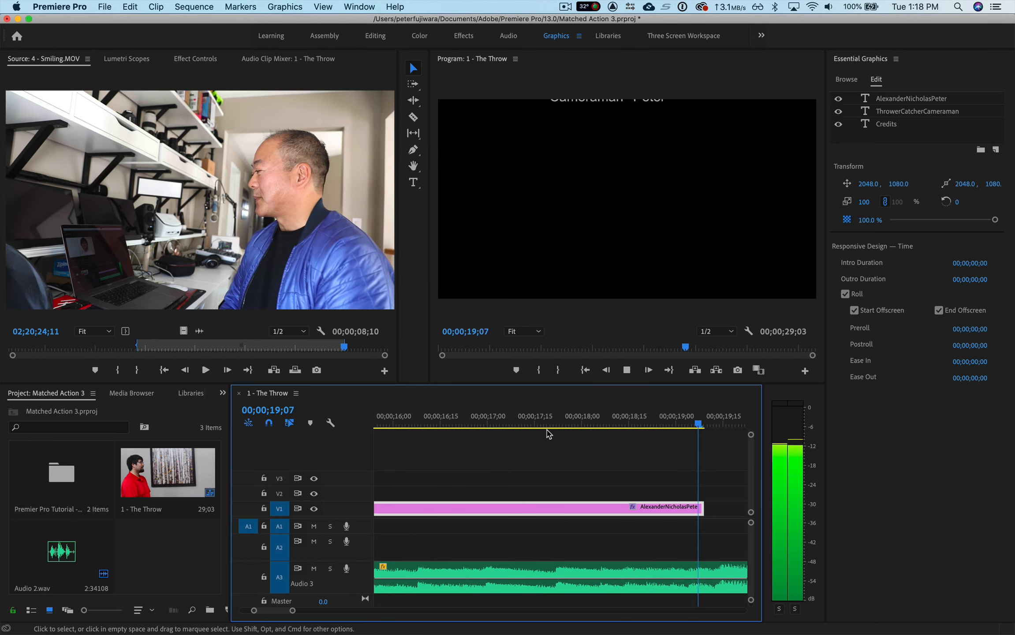
key(space)
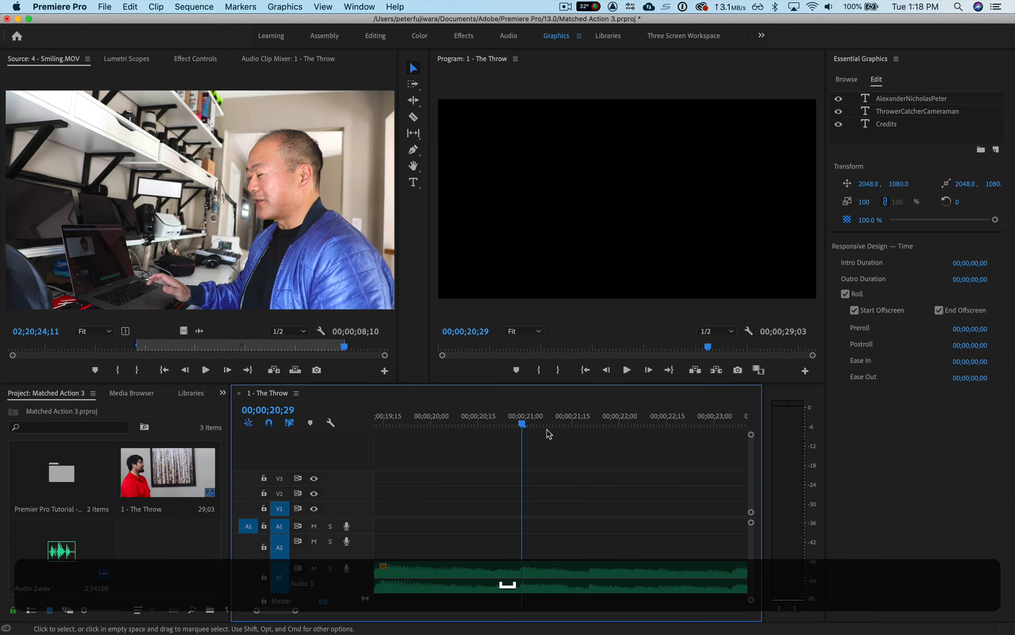
Step: Add a Cross Dissolve transition at the cut between "4 - Smiling.MOV" and the credits graphic
scroll(446, 472, up, 10)
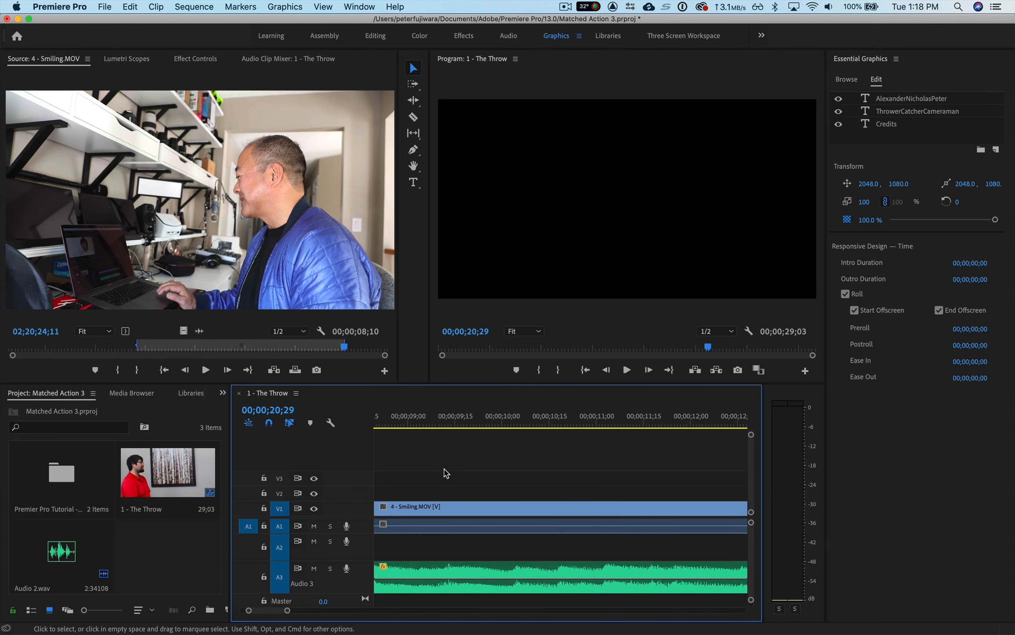
scroll(446, 473, down, 4)
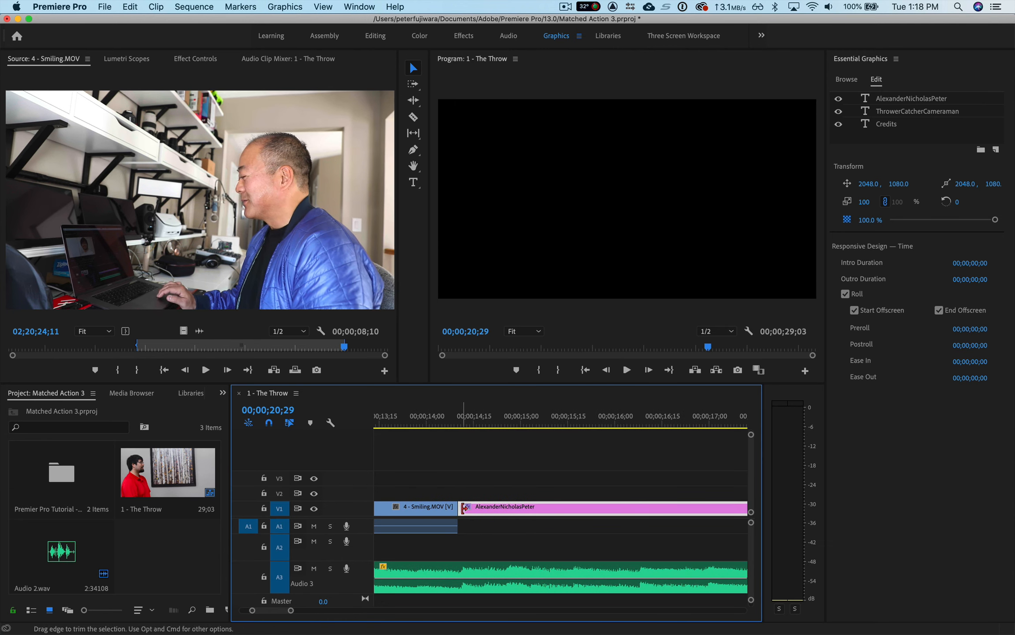
click(467, 38)
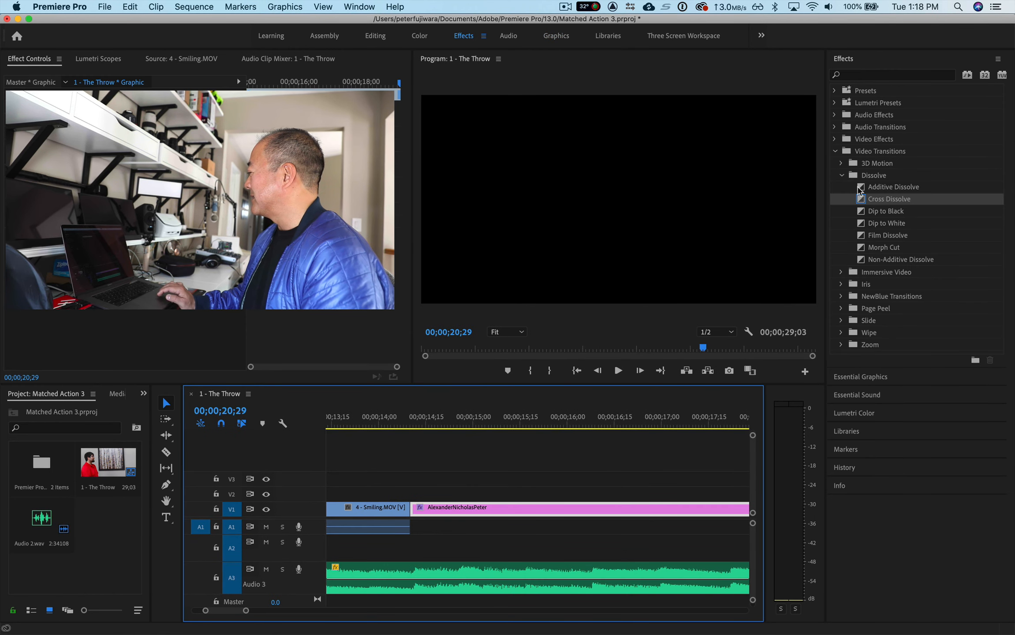
click(870, 201)
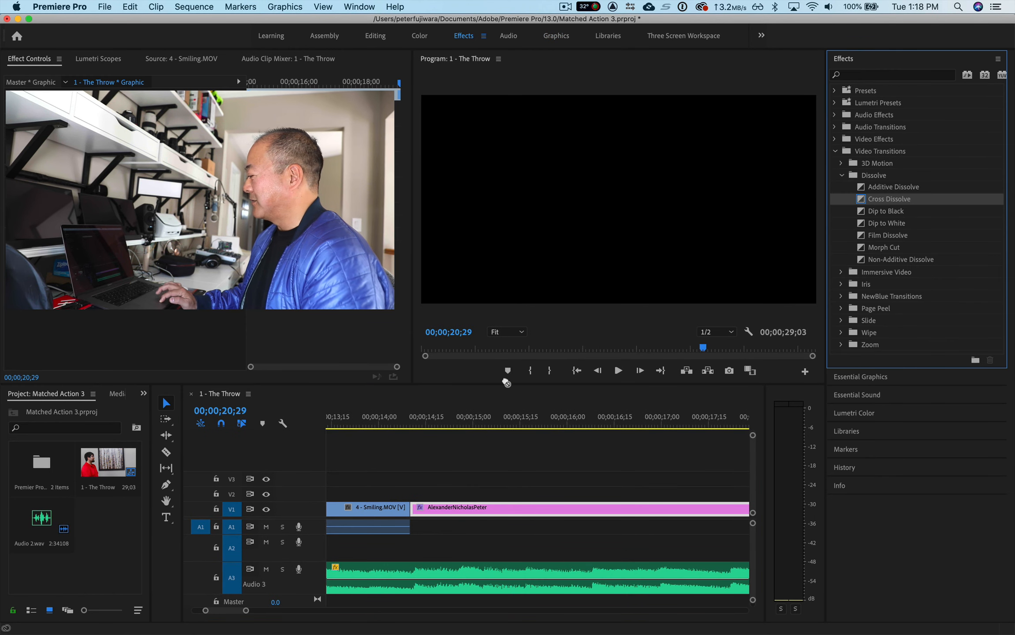
drag(506, 382, 416, 516)
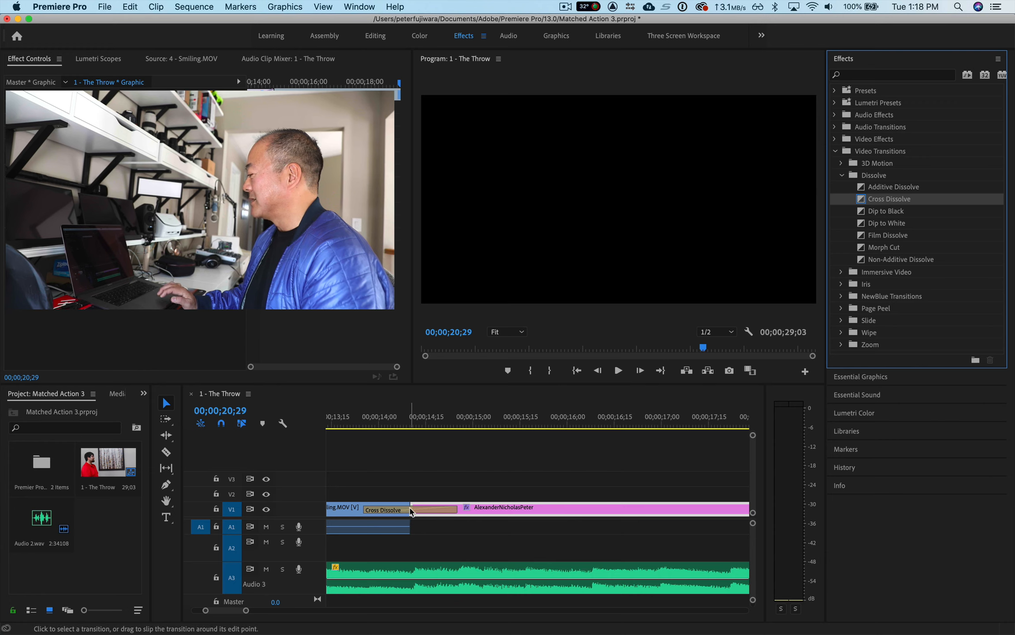
Step: Trim the end of the background music on track A3 back to about 00;00;20;16, just past the credits
scroll(544, 538, down, 3)
scroll(544, 535, right, 1)
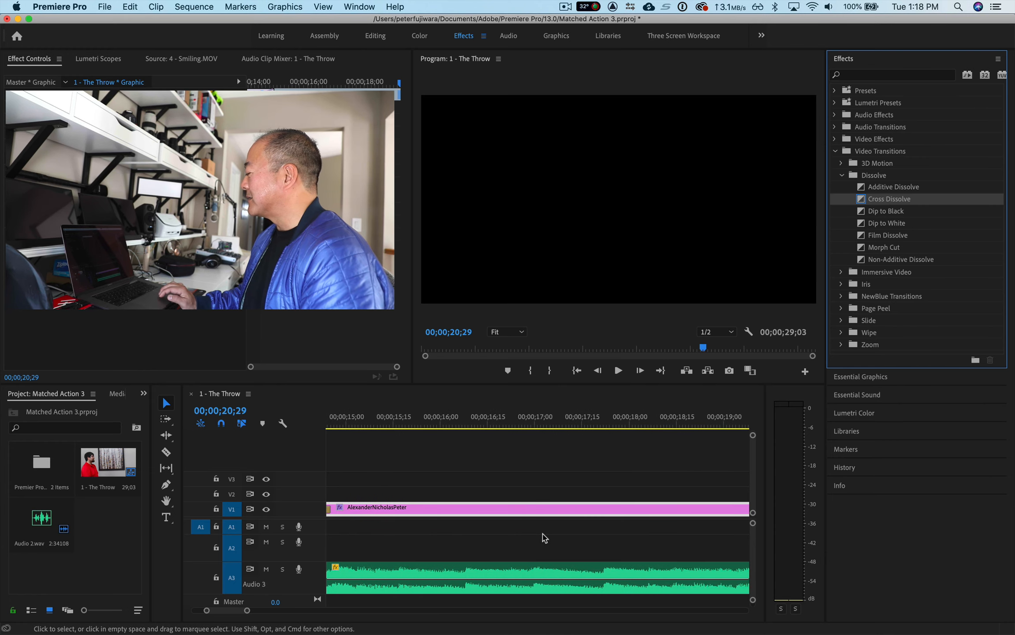
click(392, 404)
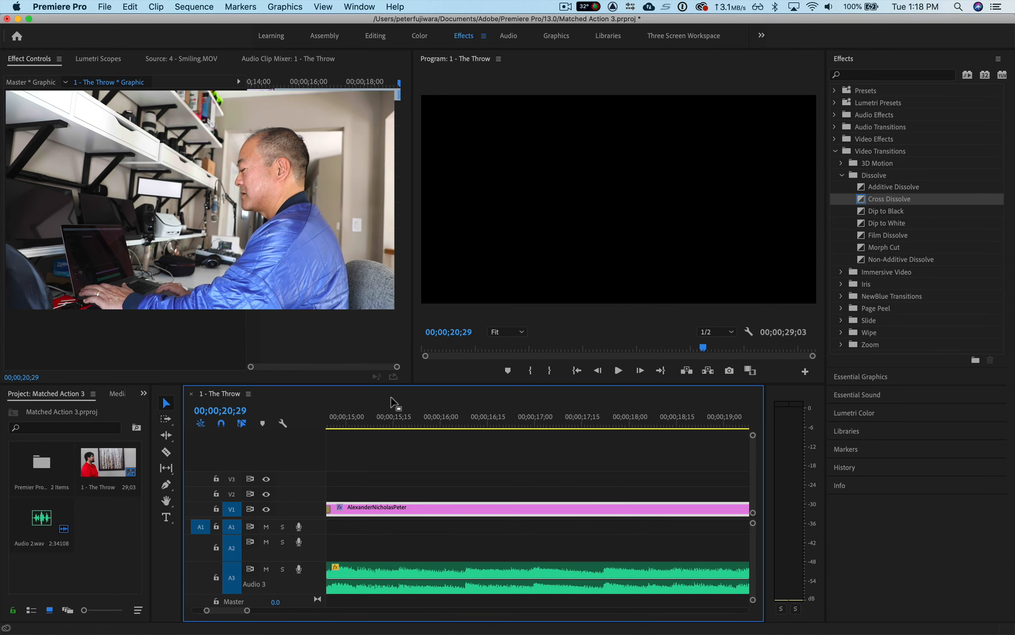
key(grave)
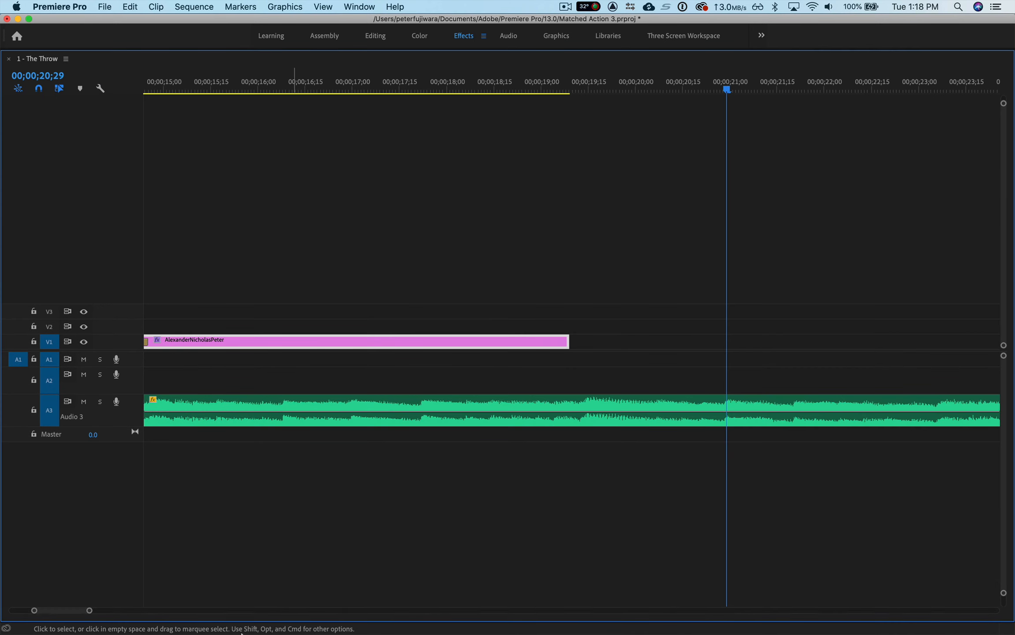
drag(90, 613, 193, 610)
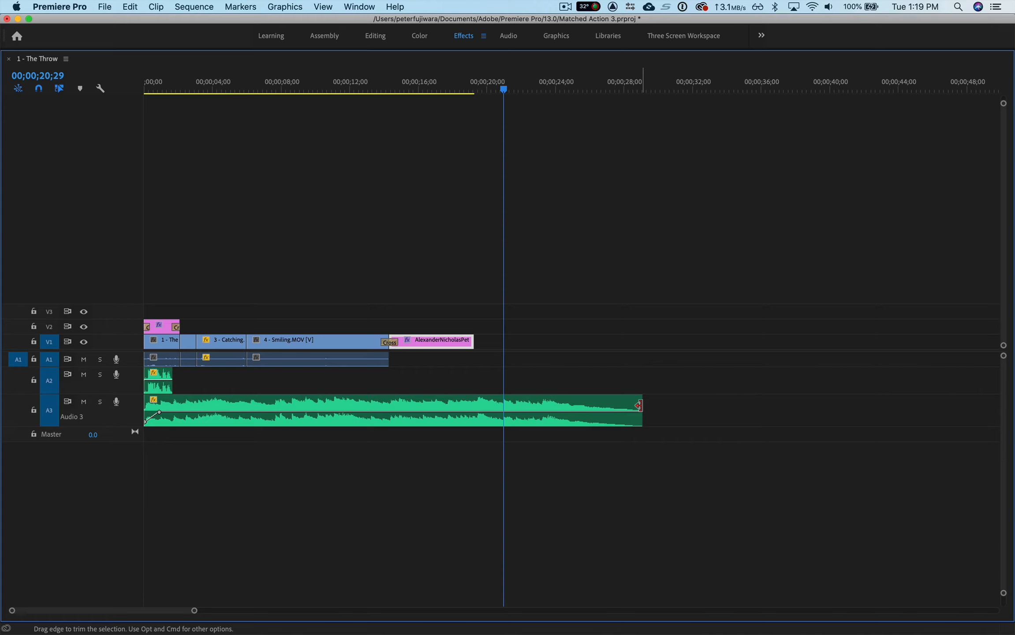
drag(639, 405, 489, 403)
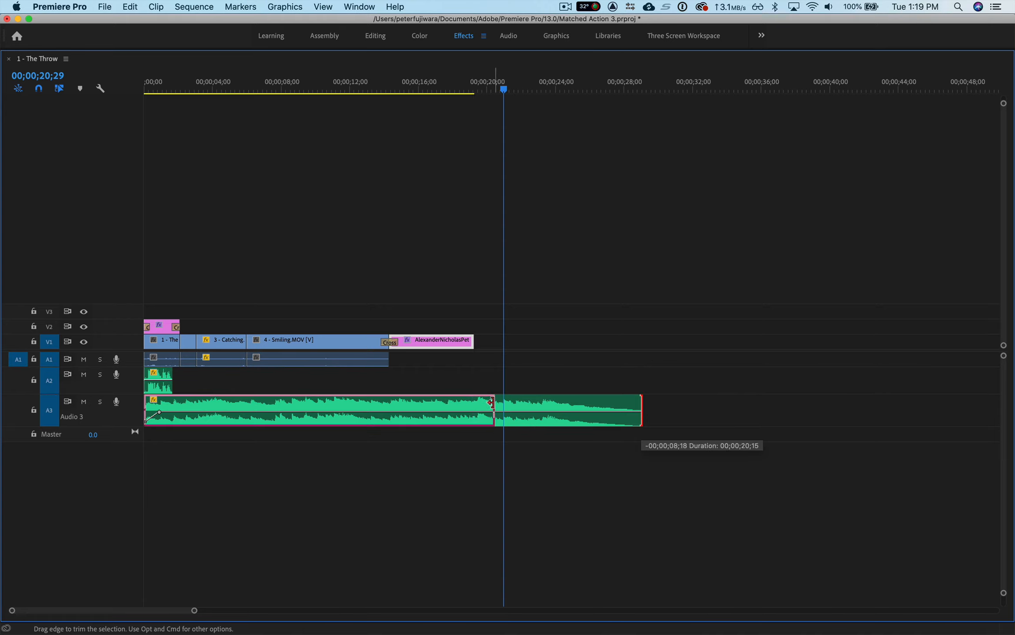
drag(492, 402, 494, 402)
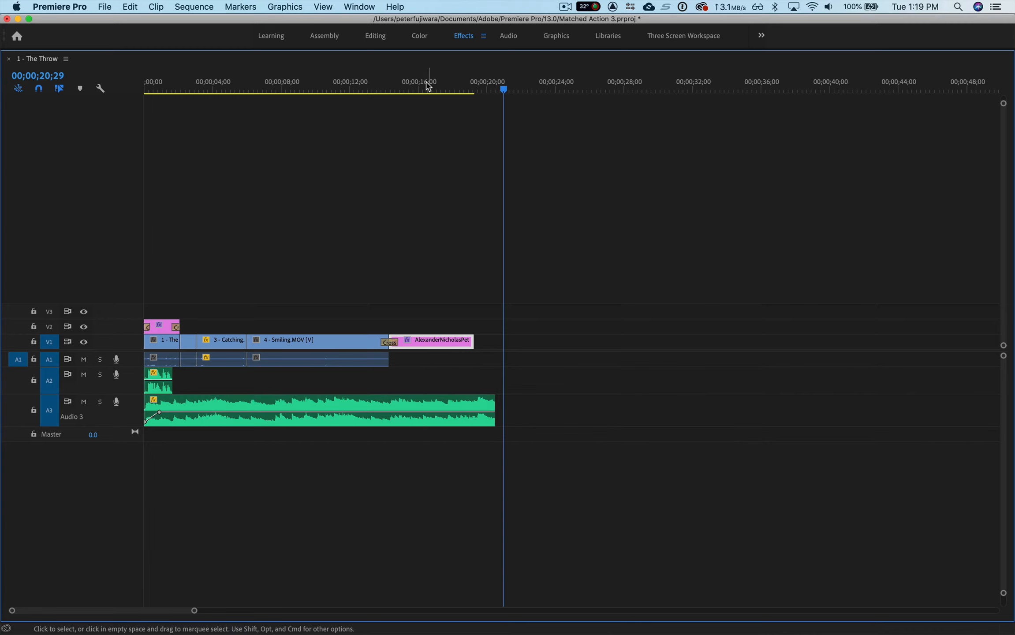
Step: Play the rolling credits from 00;00;16;08 to check how the music ends
click(424, 89)
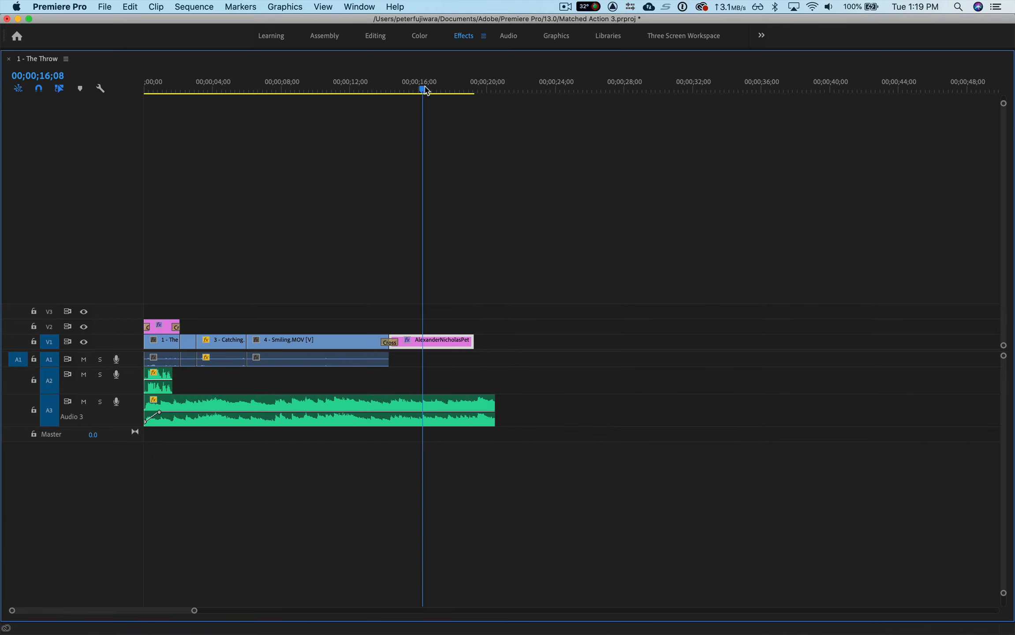
key(grave)
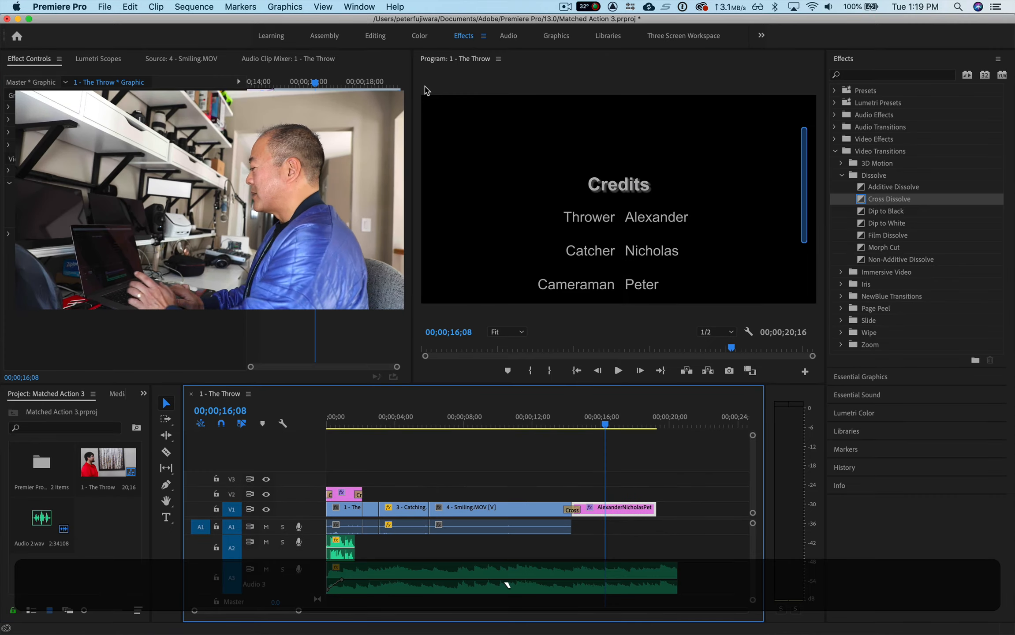
key(space)
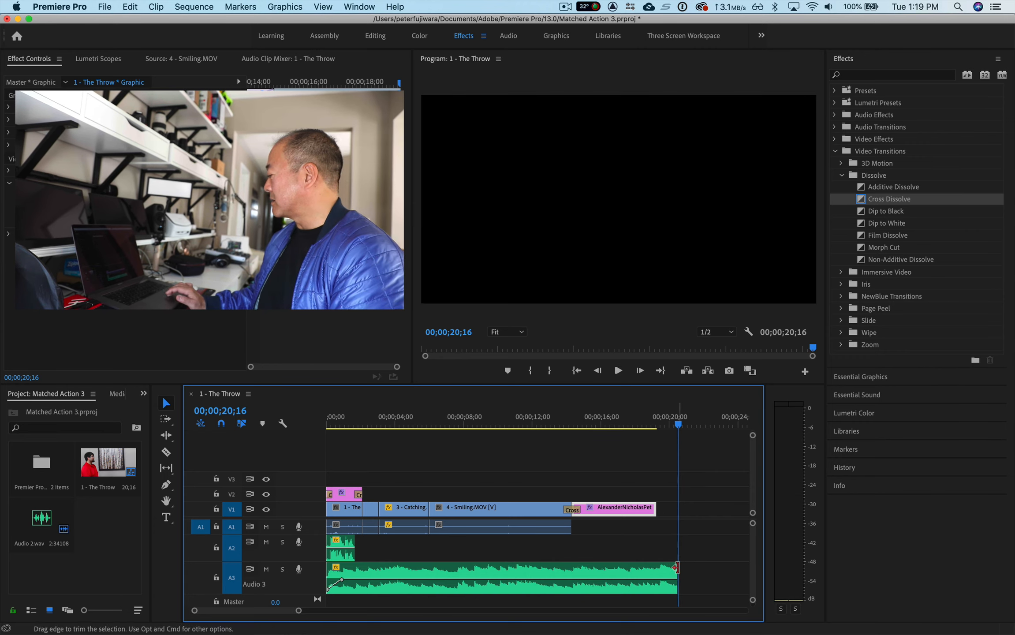
Step: Extend the background music's end to 00;00;21;22 and play back the last part of the sequence
drag(675, 570, 696, 568)
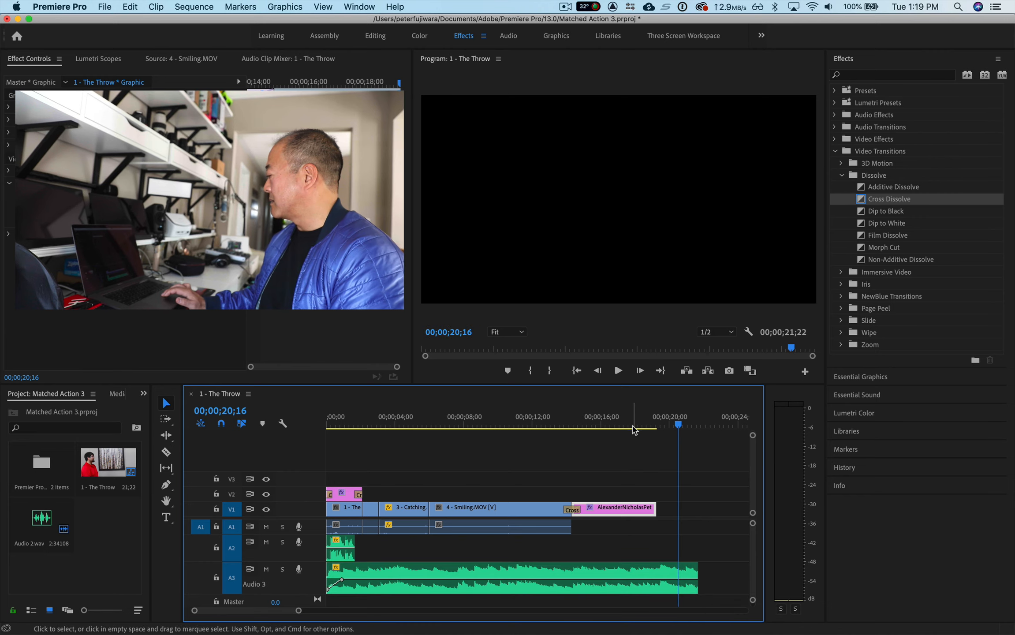
click(633, 425)
key(space)
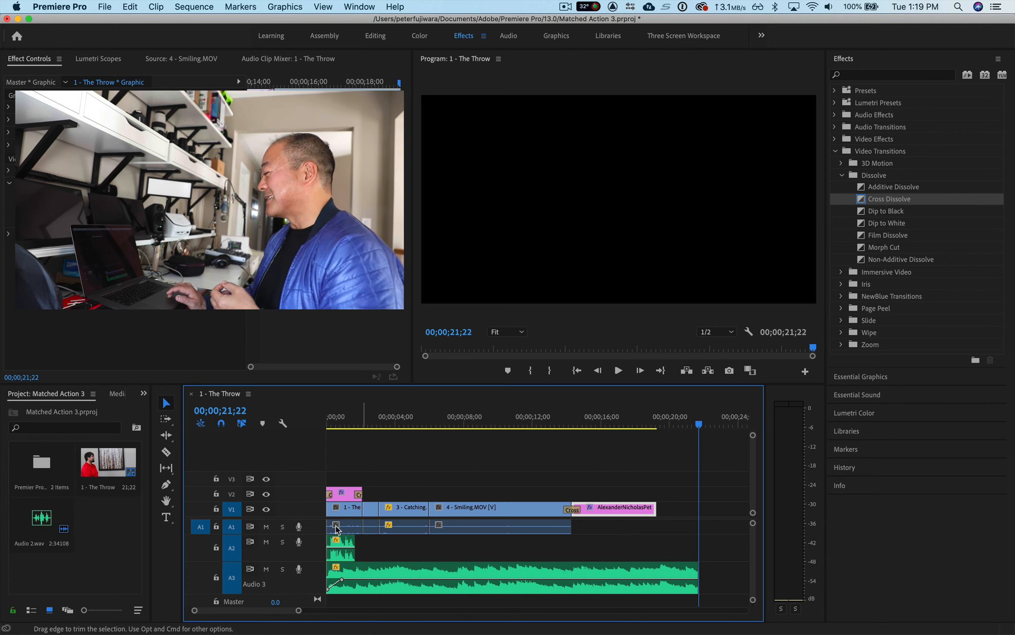
Step: Fade out the music with two volume keyframes, lowering the last one near 00;00;21;17 to -∞ dB, and play from 00;00;13;14
click(167, 485)
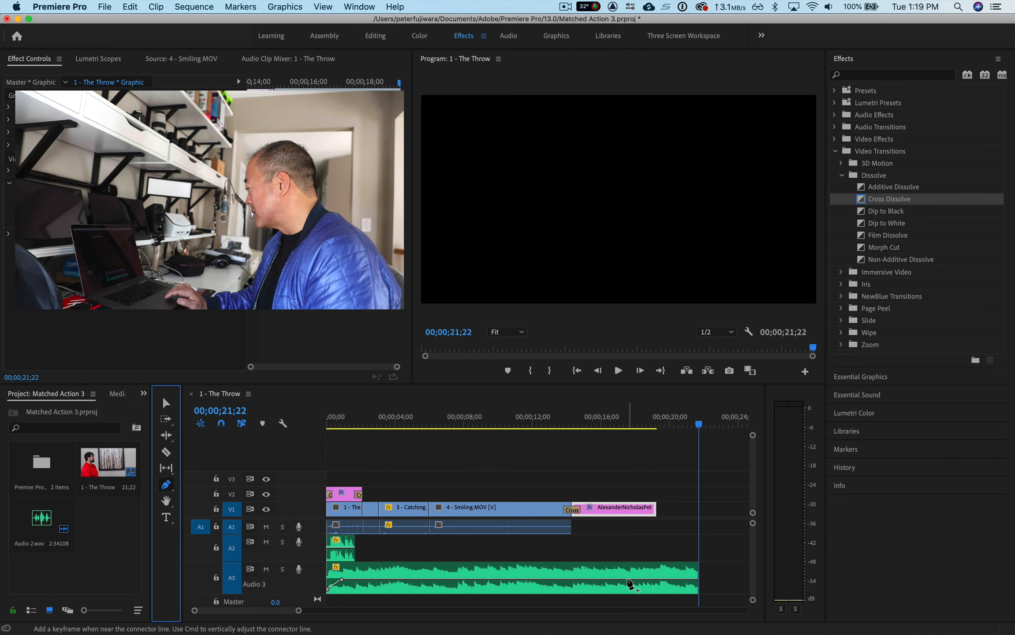
click(627, 579)
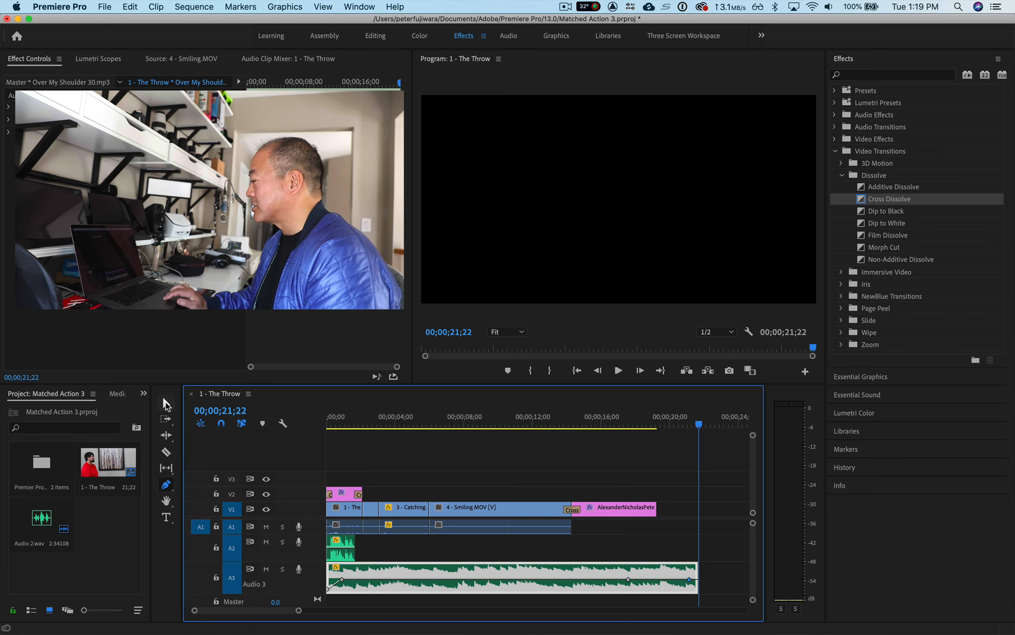
click(166, 403)
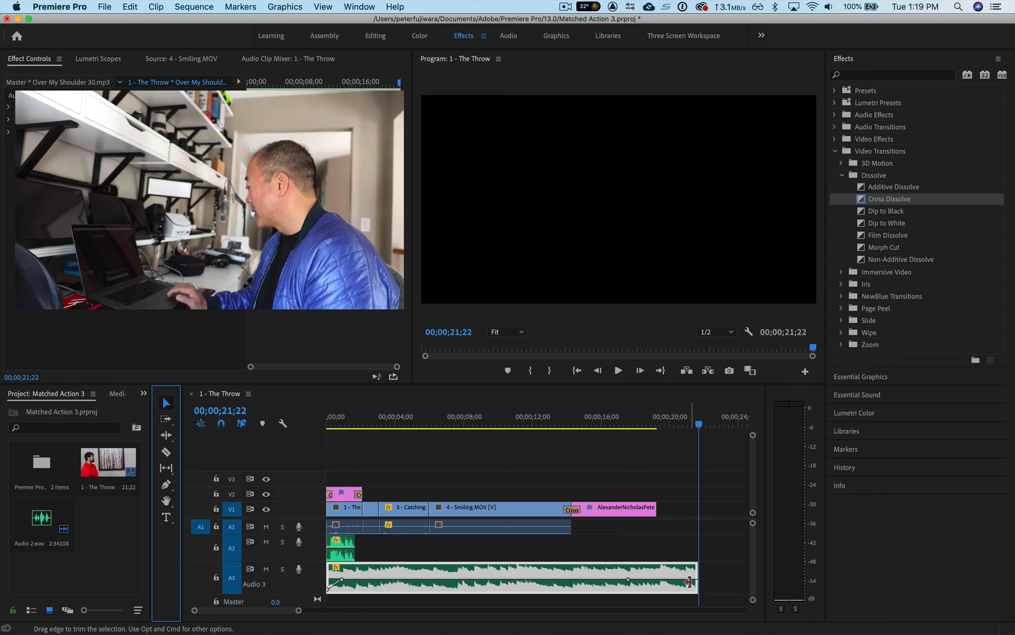
drag(689, 579, 691, 584)
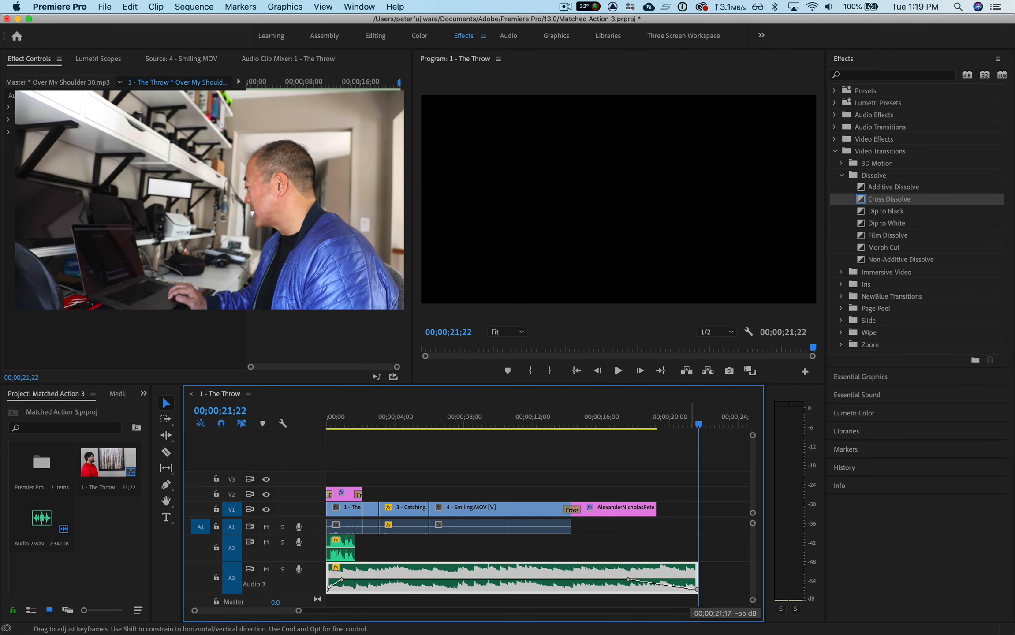
click(558, 424)
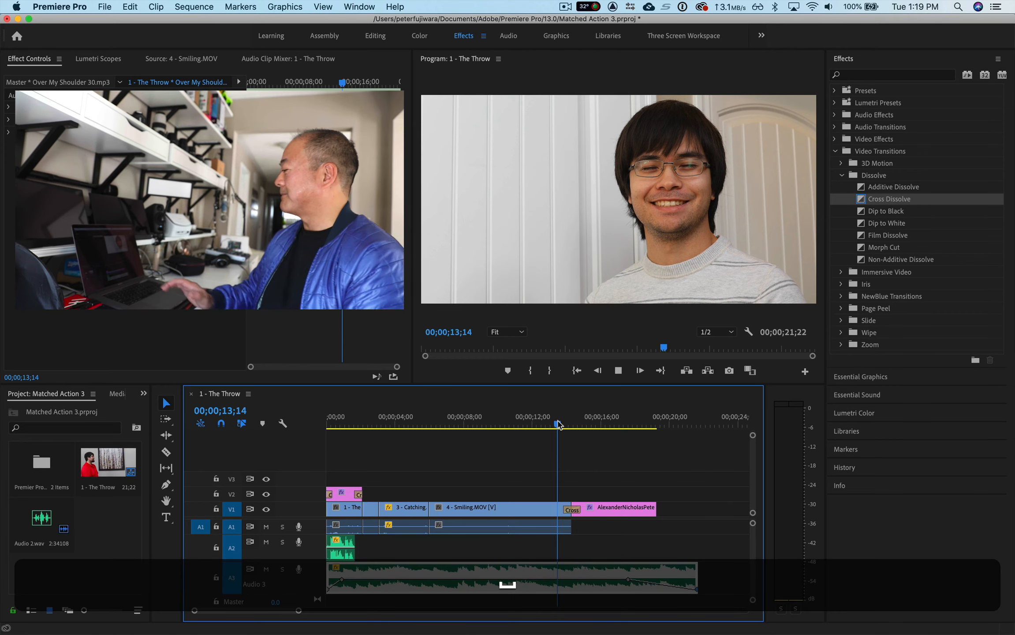
Step: Play the sequence through to its end, and replay it all from the start in a maximized Program monitor
key(space)
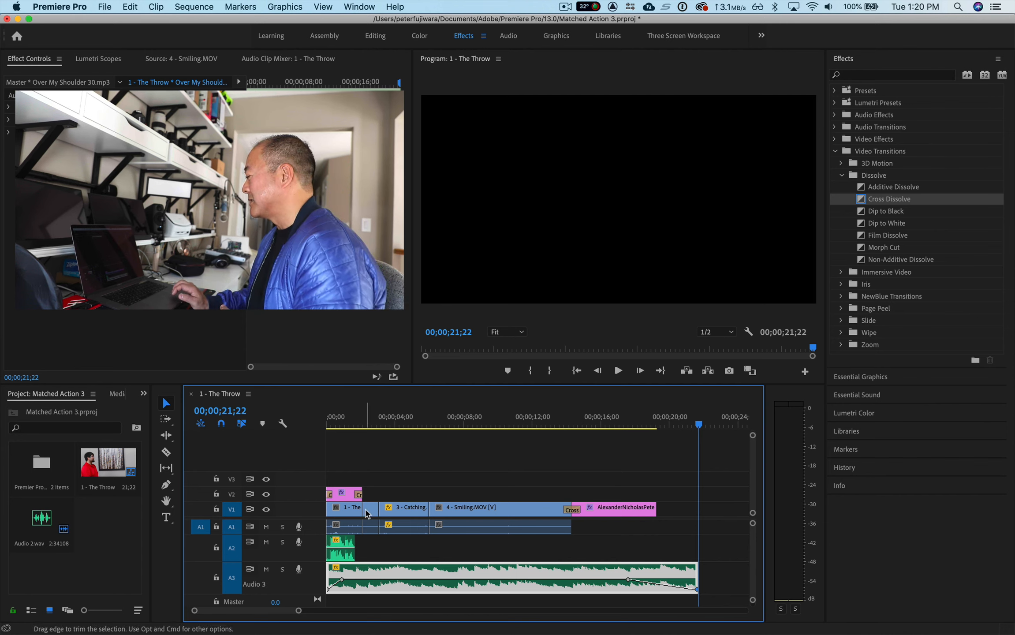
click(328, 424)
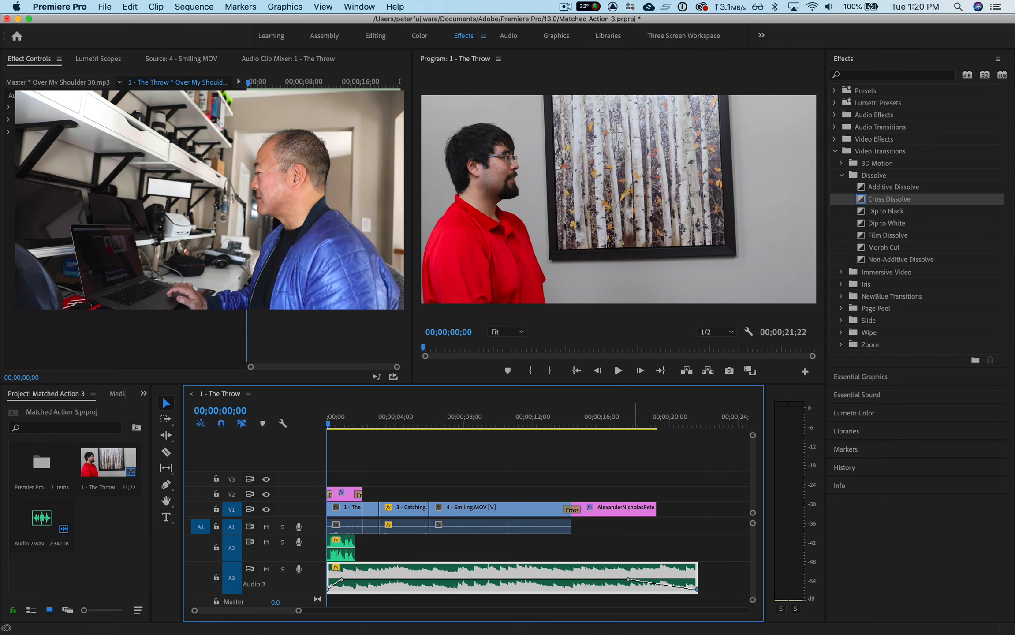
click(489, 229)
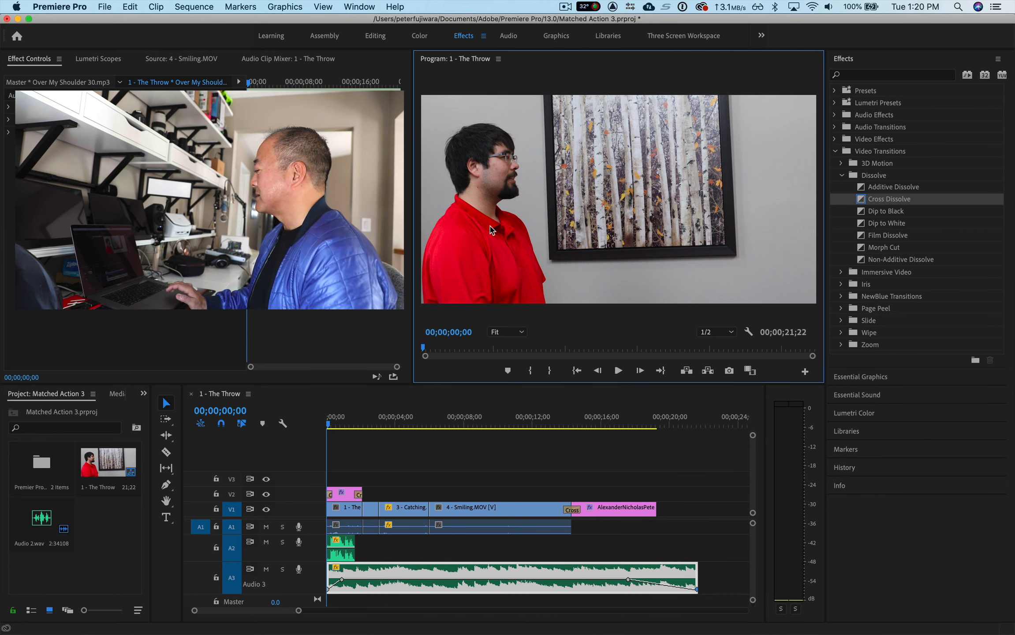
key(grave)
key(space)
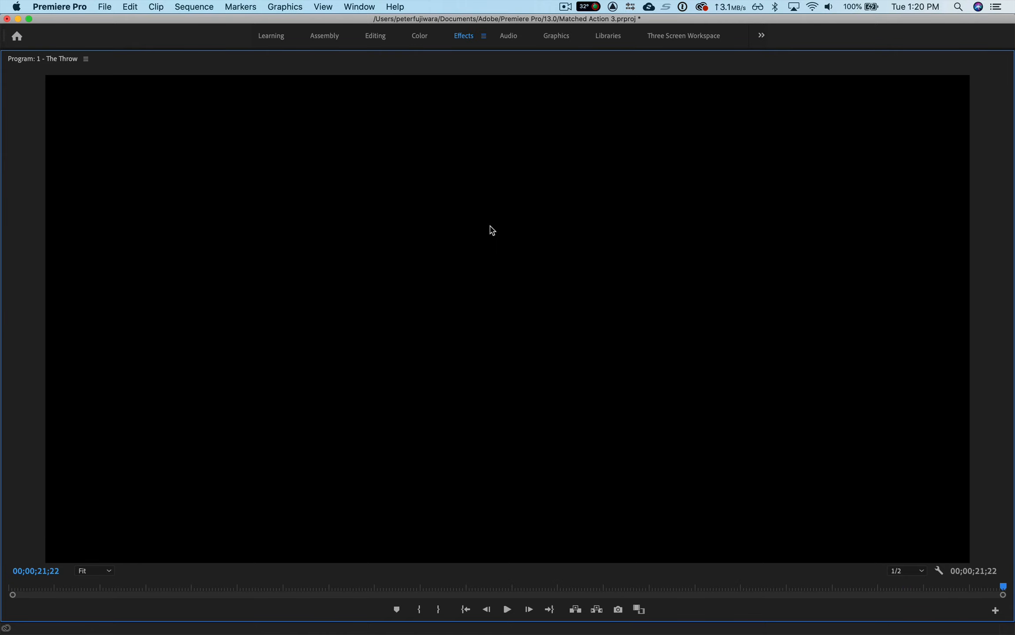
key(grave)
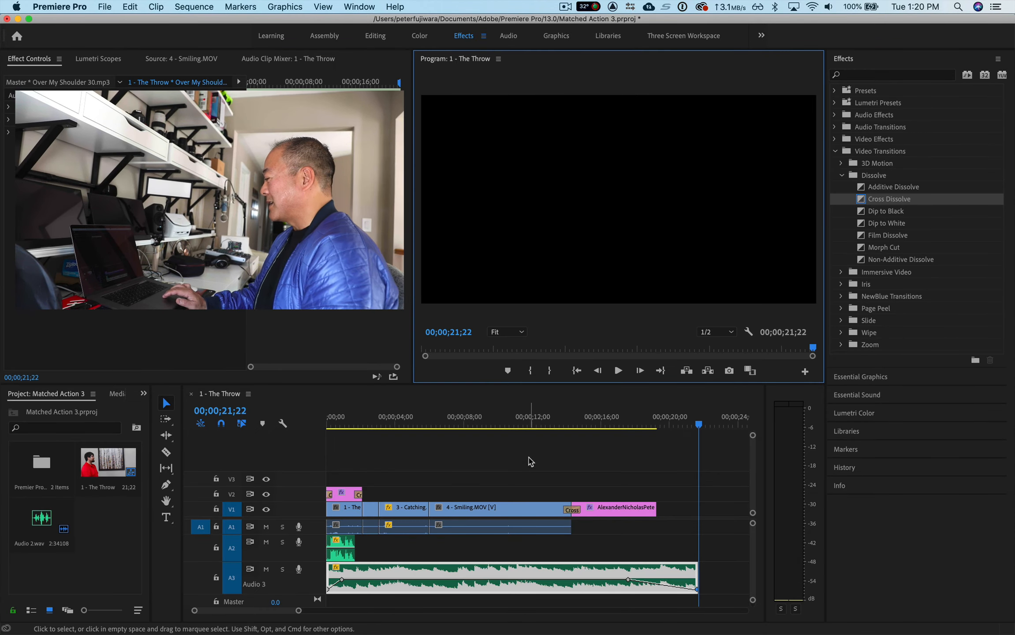
Step: Trim the end of the "3 - Catching" clip back to 00;00;03;18 and select the clips that follow it
click(415, 424)
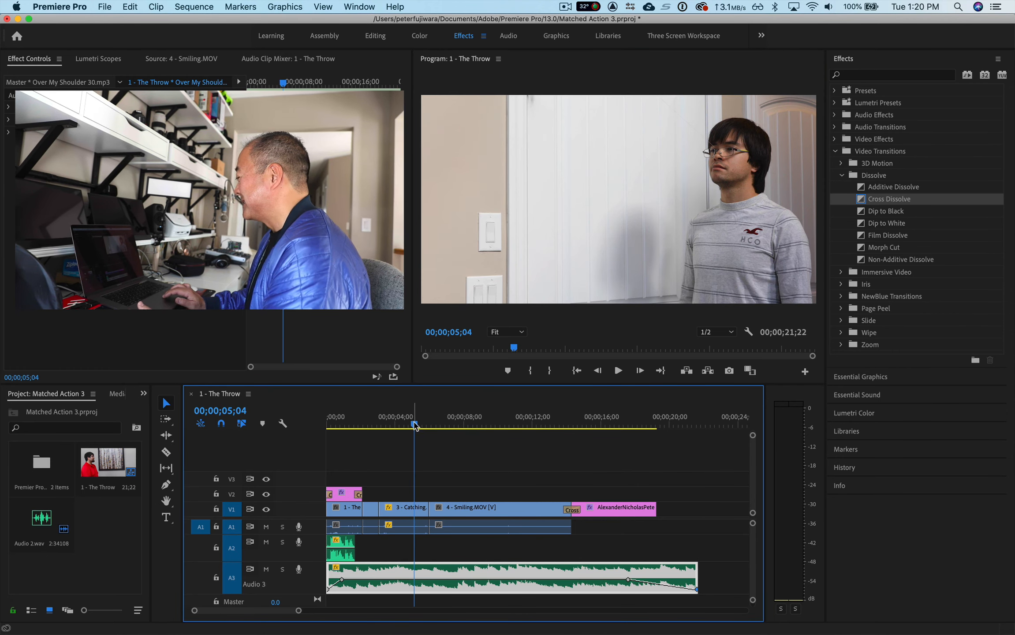
drag(415, 426, 384, 446)
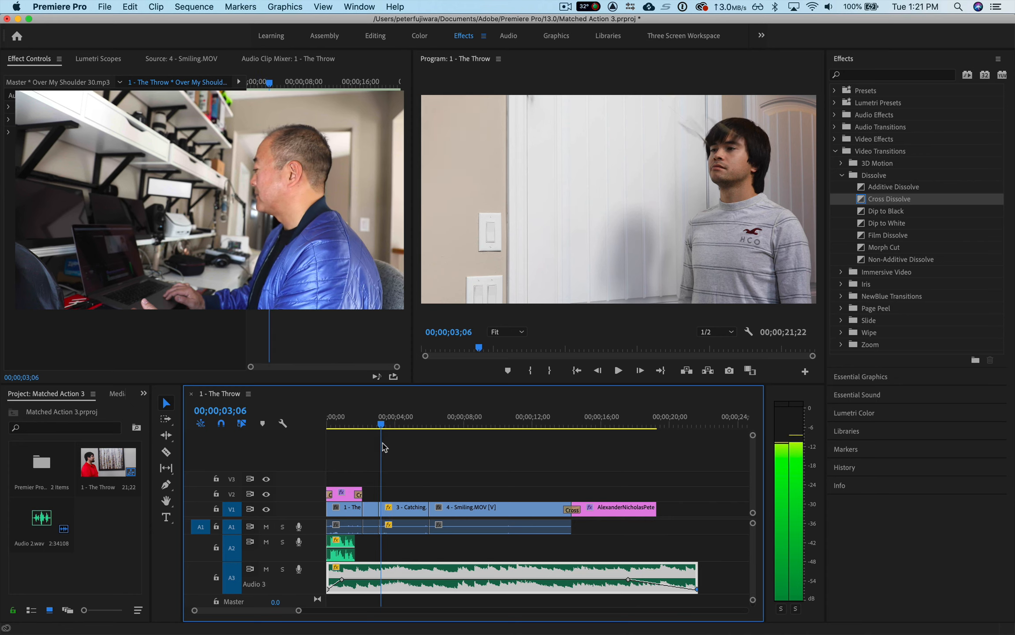
key(Right)
key(Right)
key(Right)
key(Right)
key(Right)
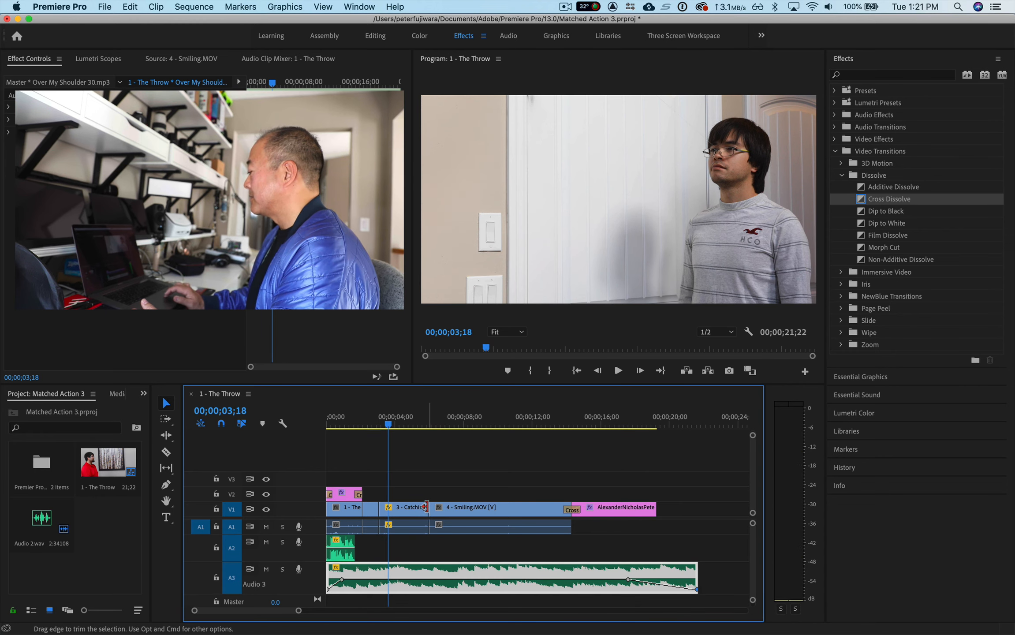
drag(425, 508, 626, 542)
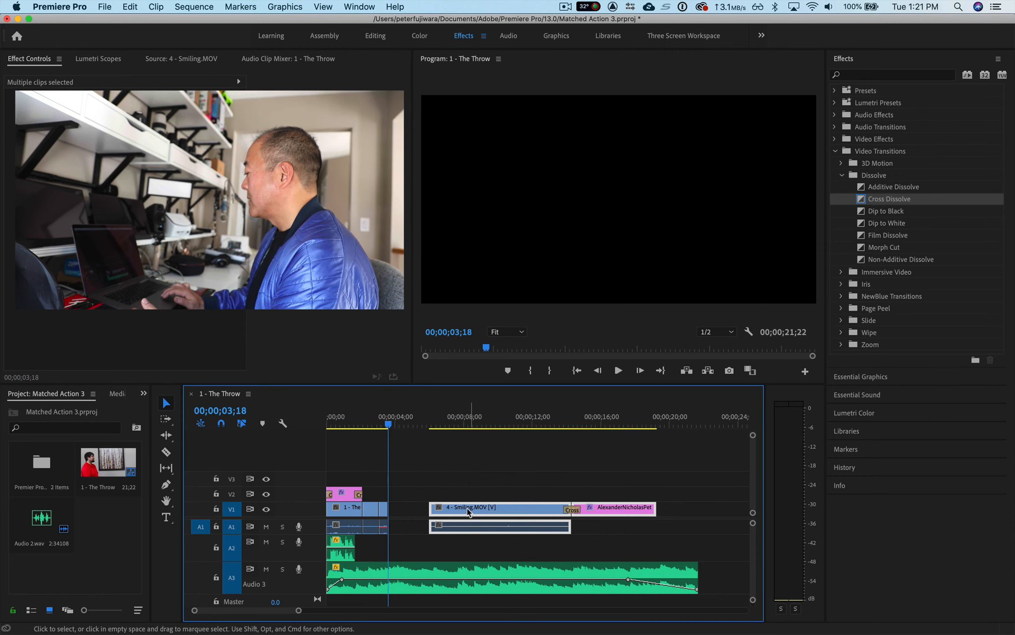
Step: Move the "4 - Smiling" clip and the credits back to close the gap at 00;00;03;18, and play from 00;00;02;11
drag(467, 512, 427, 512)
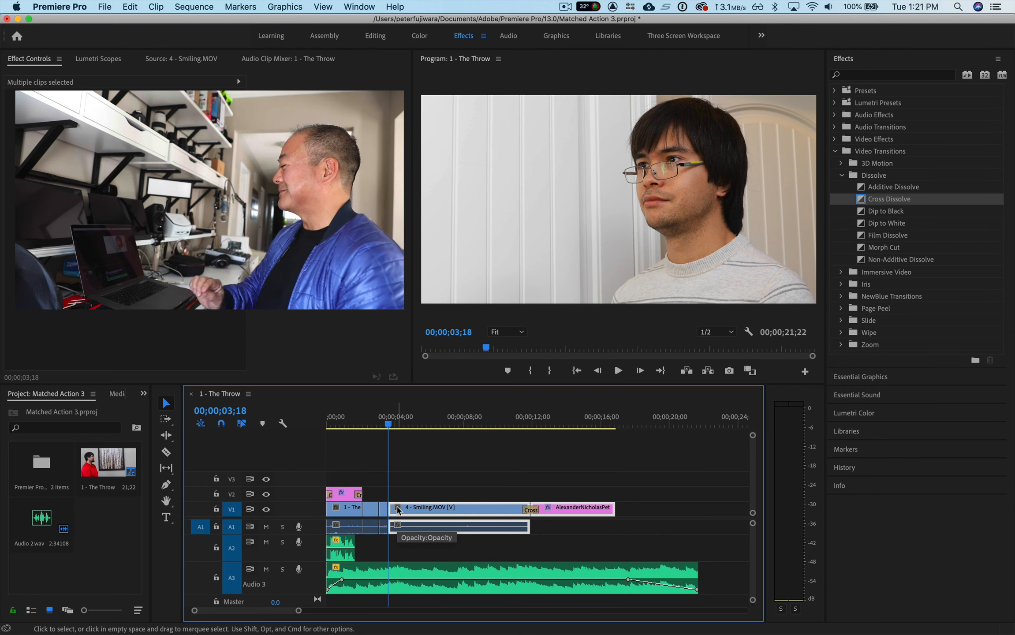
click(413, 486)
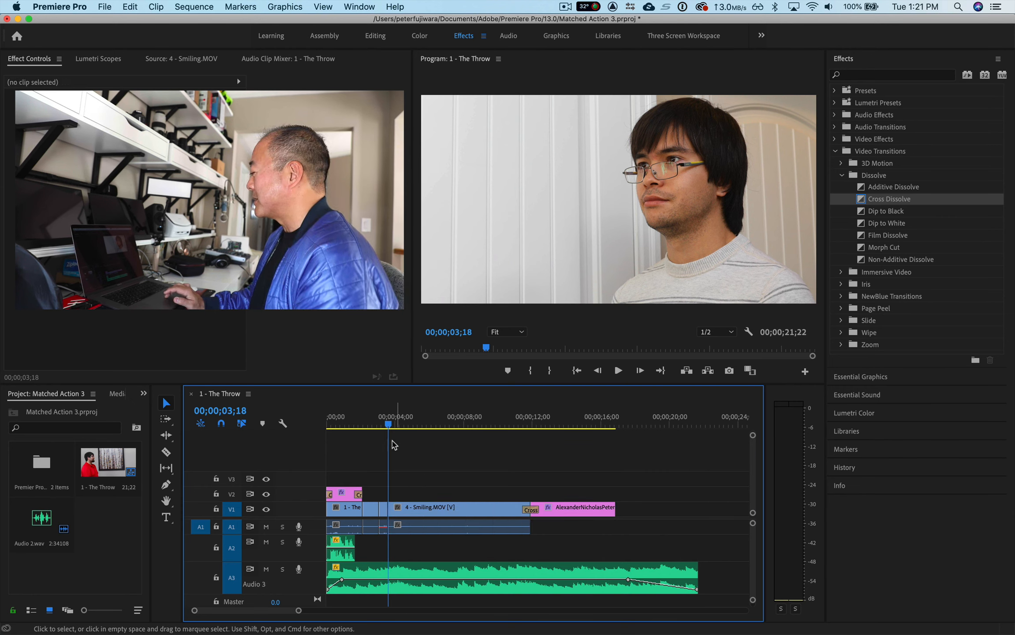
drag(387, 428, 365, 427)
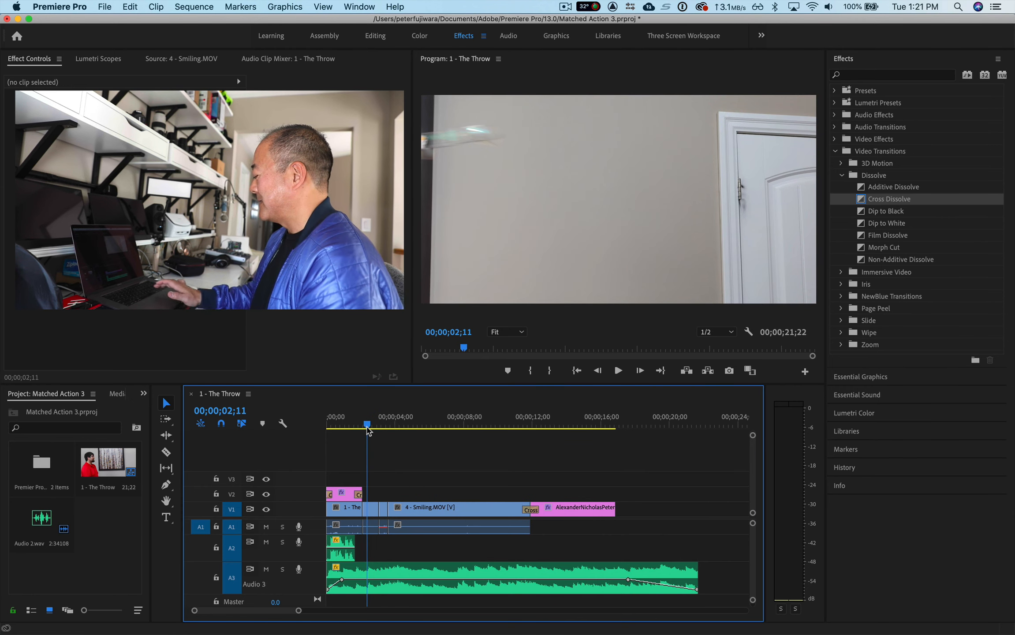
key(space)
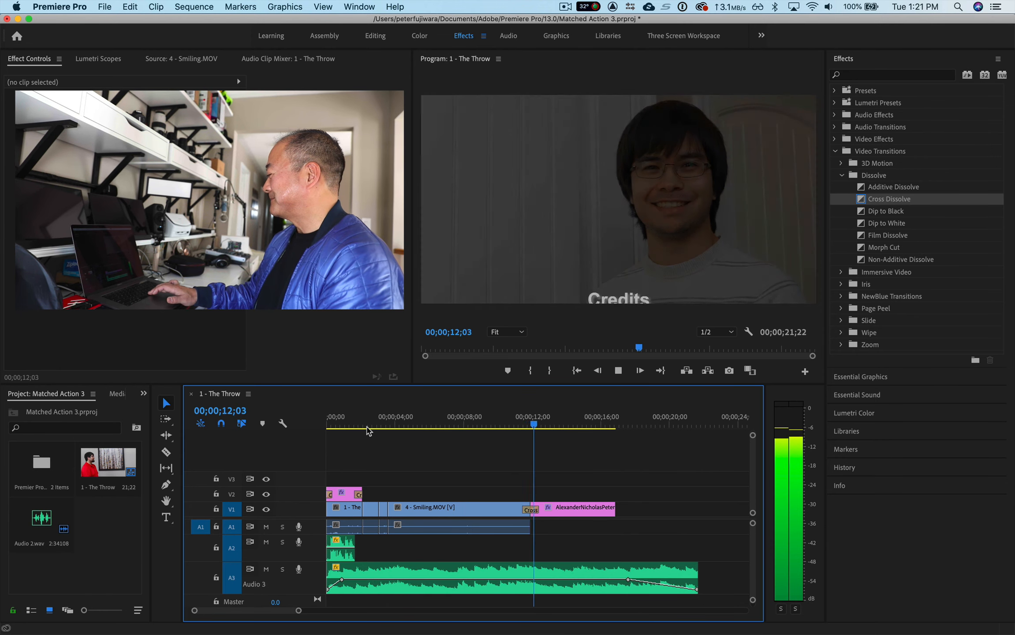
key(space)
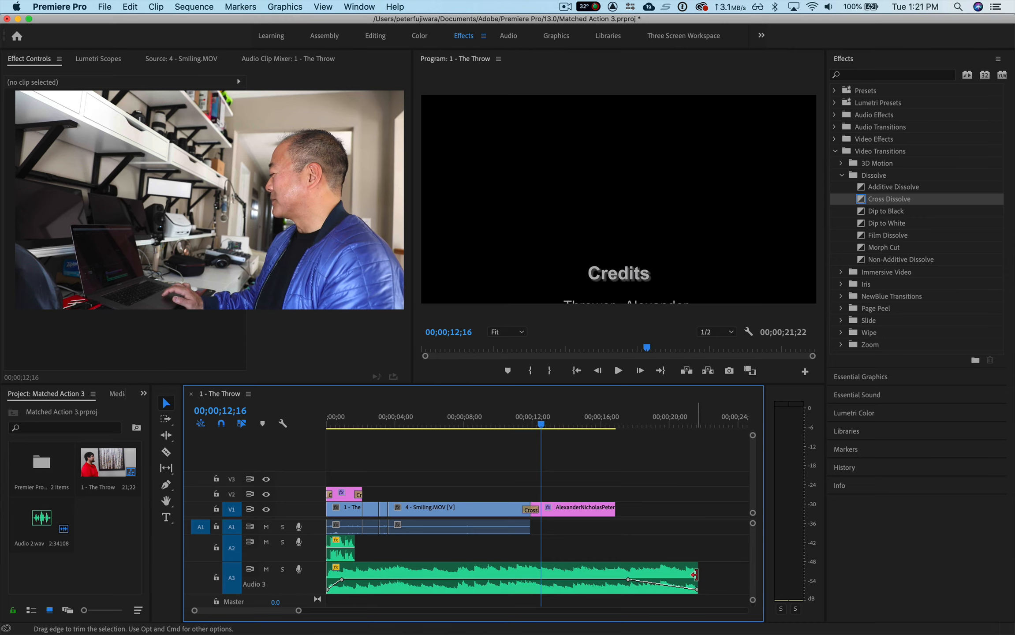
Step: End the background music at 00;00;22;02, with its fade-out keyframes at the end of the credits and near the music's end
drag(695, 574, 560, 580)
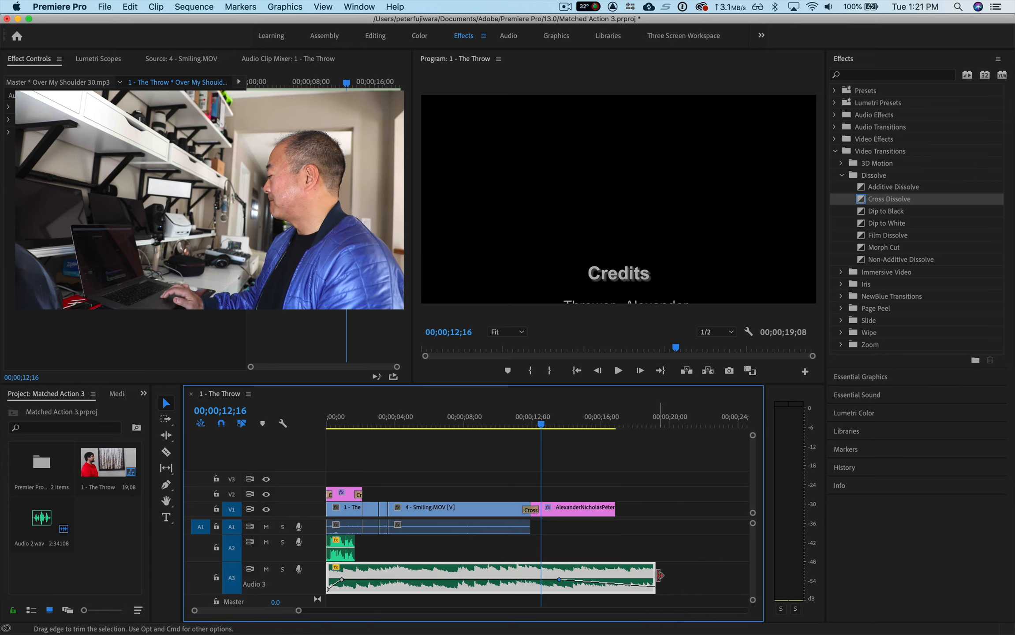
drag(653, 576, 606, 589)
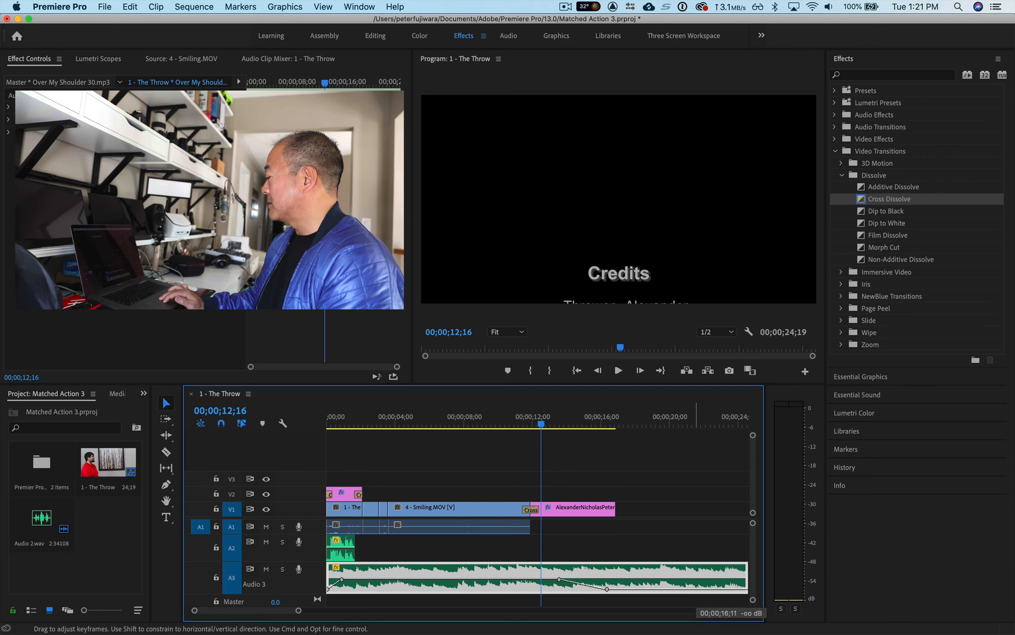
drag(744, 573, 703, 566)
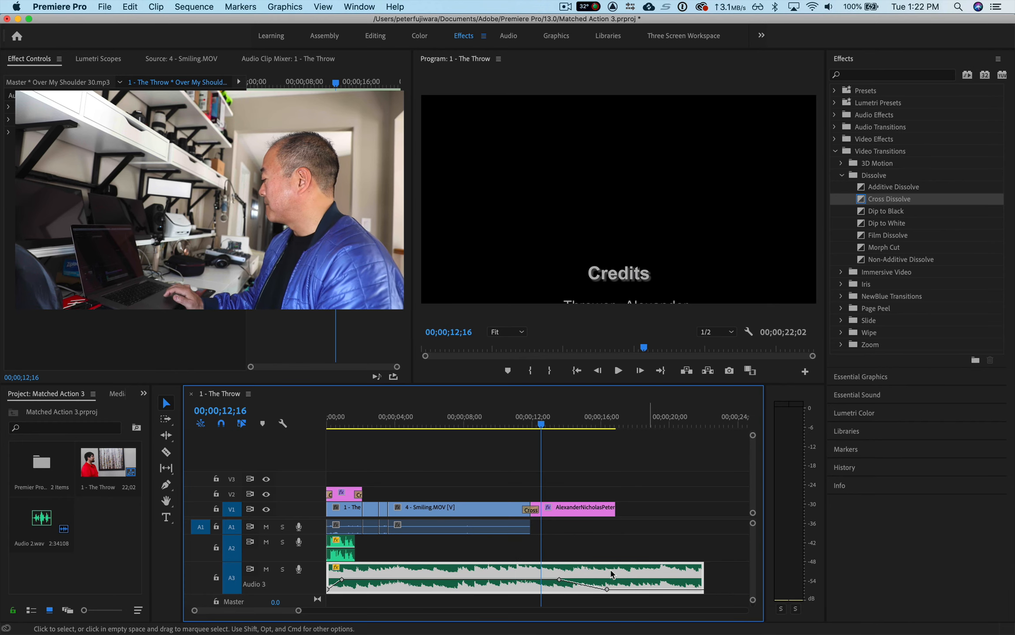
drag(606, 589, 678, 589)
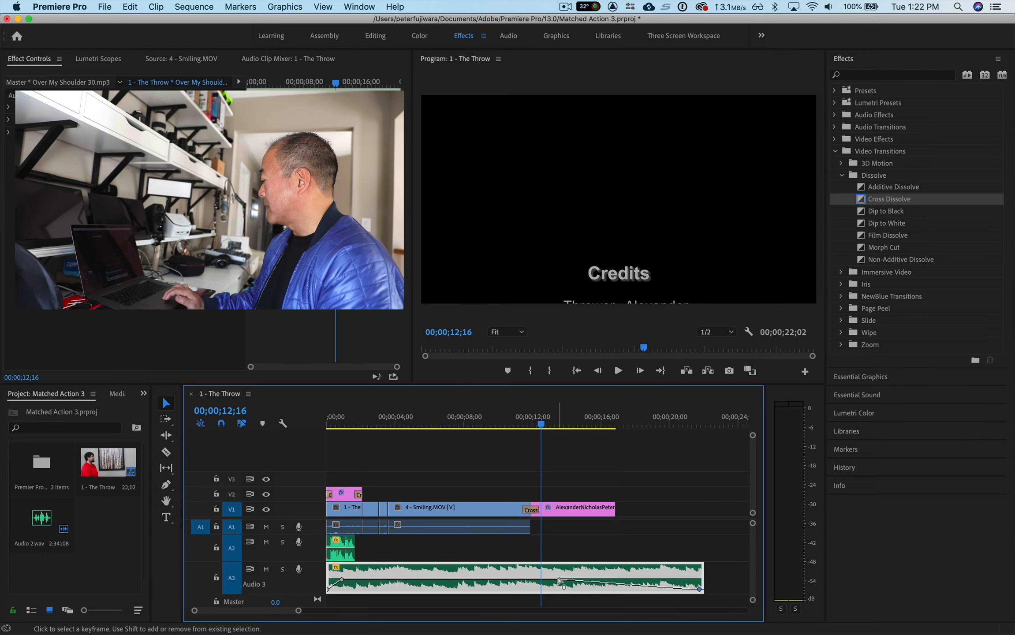
drag(558, 578, 615, 578)
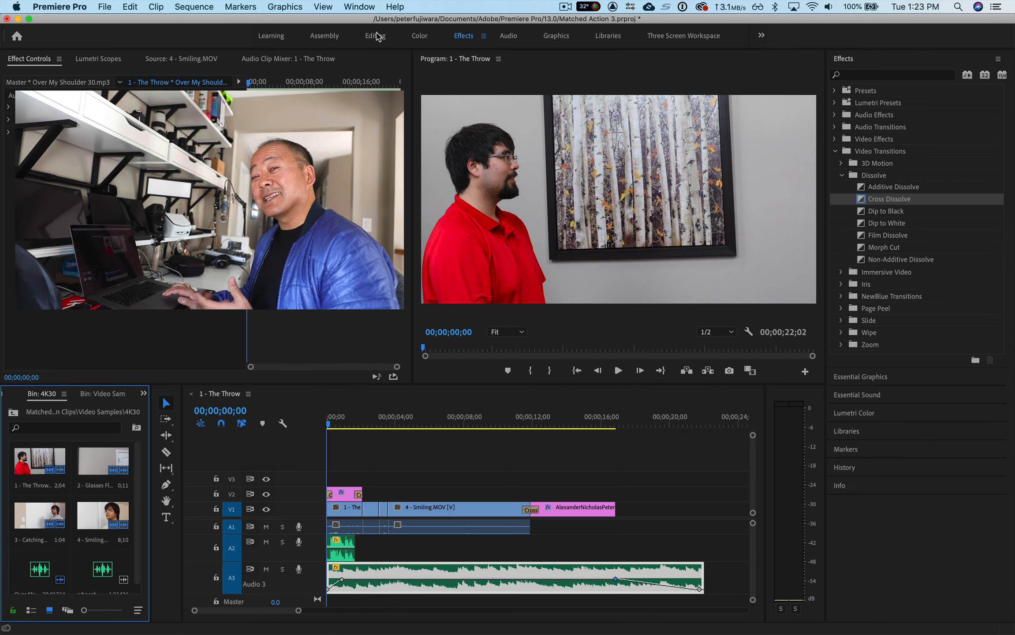
Step: In the Editing workspace, preview whoosh.wav in the Source monitor and add it on a new audio track A4 at the sequence's start
click(379, 37)
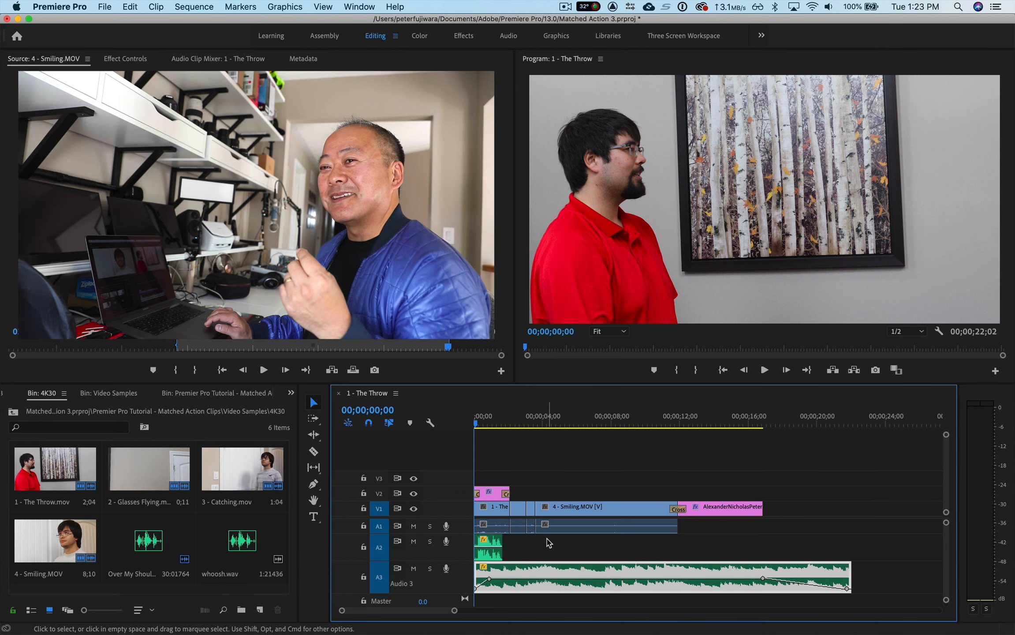
click(240, 539)
double_click(240, 539)
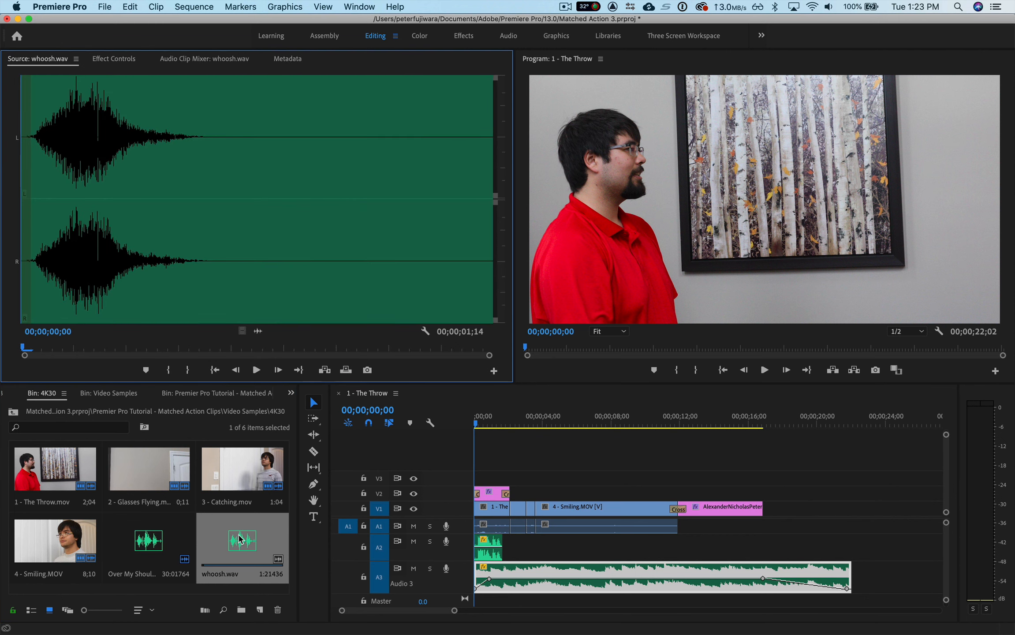
click(256, 370)
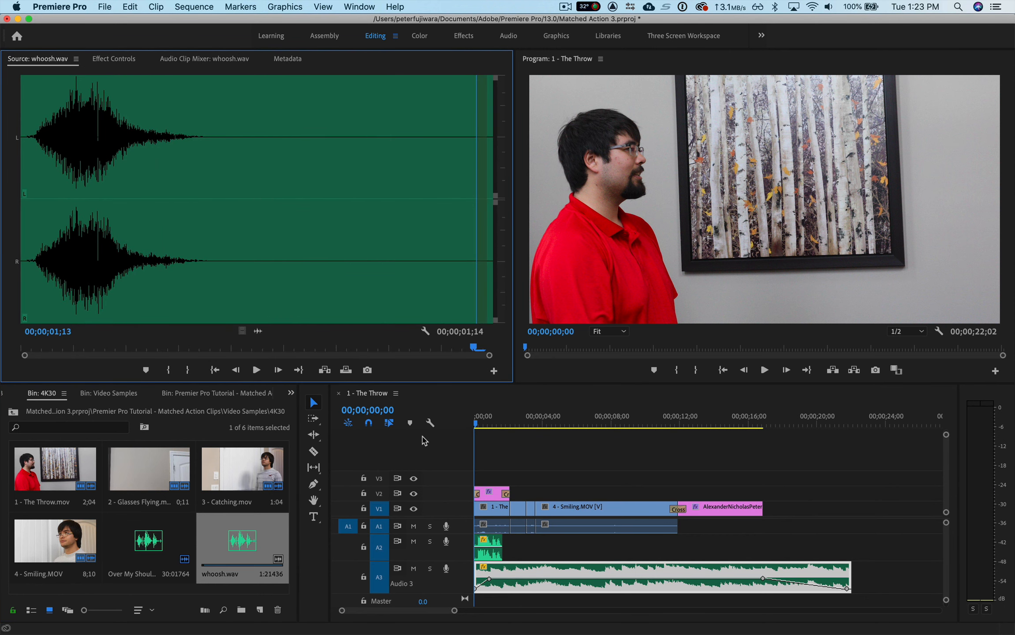
scroll(550, 548, down, 1)
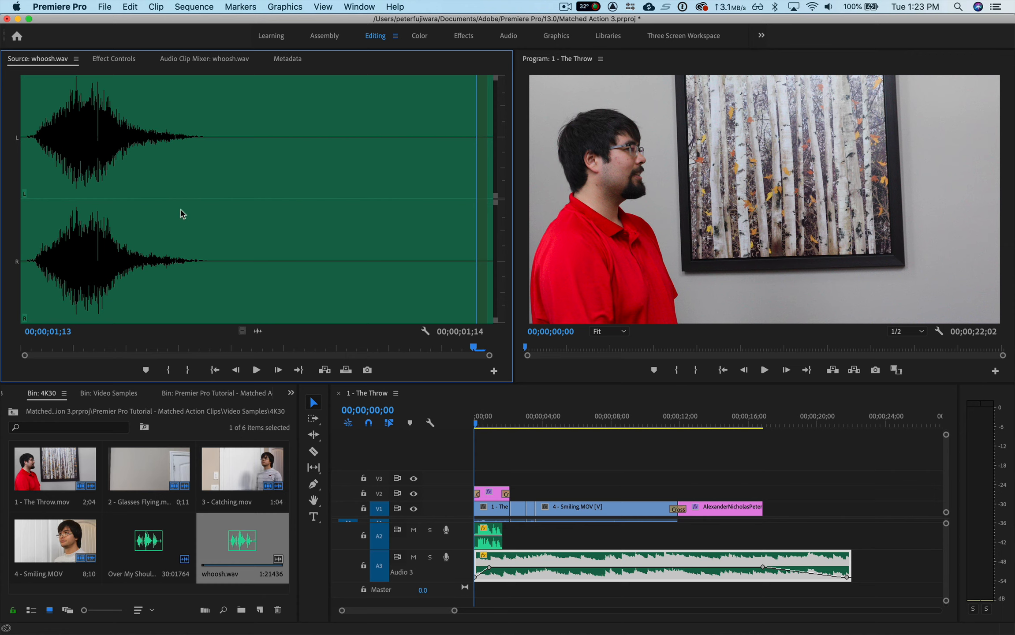
drag(248, 541, 474, 605)
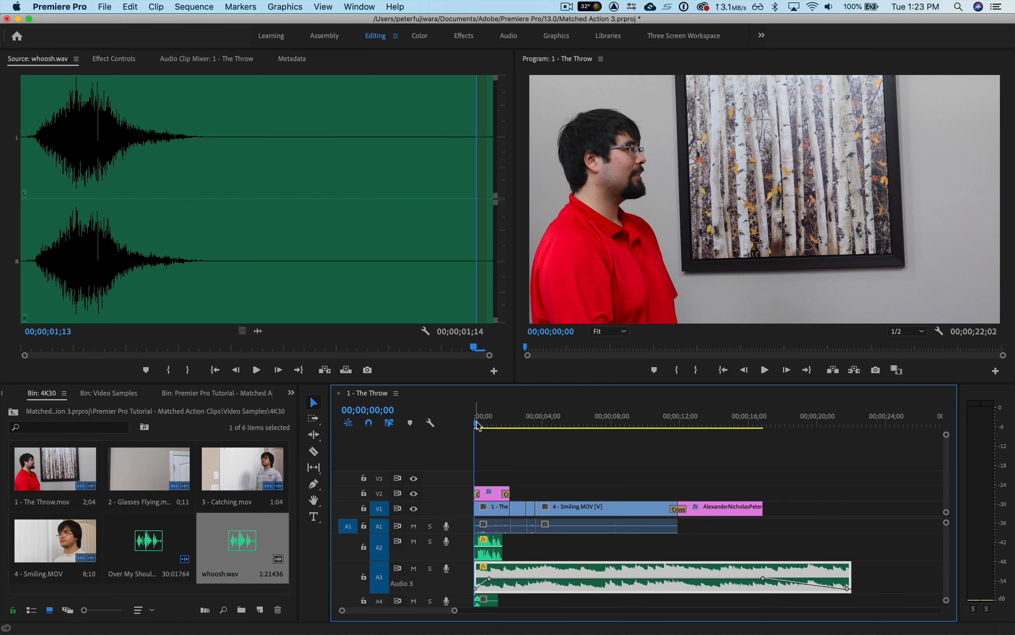
Step: Move the whoosh.wav clip on track A4 so it starts at the throw, at 00;00;01;27
key(space)
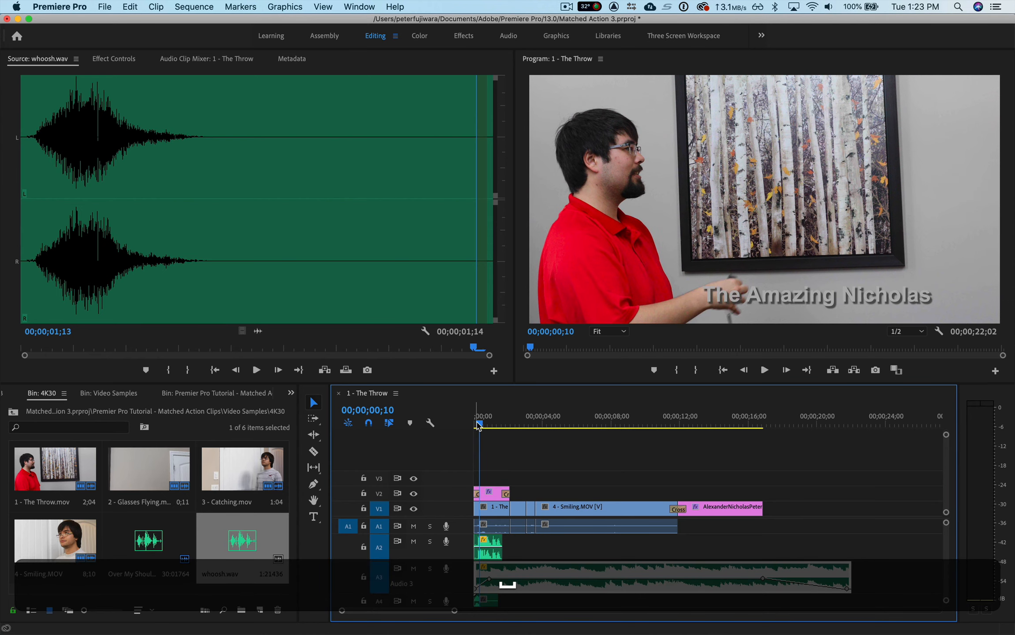
key(Right)
key(Right)
key(Right)
key(Right)
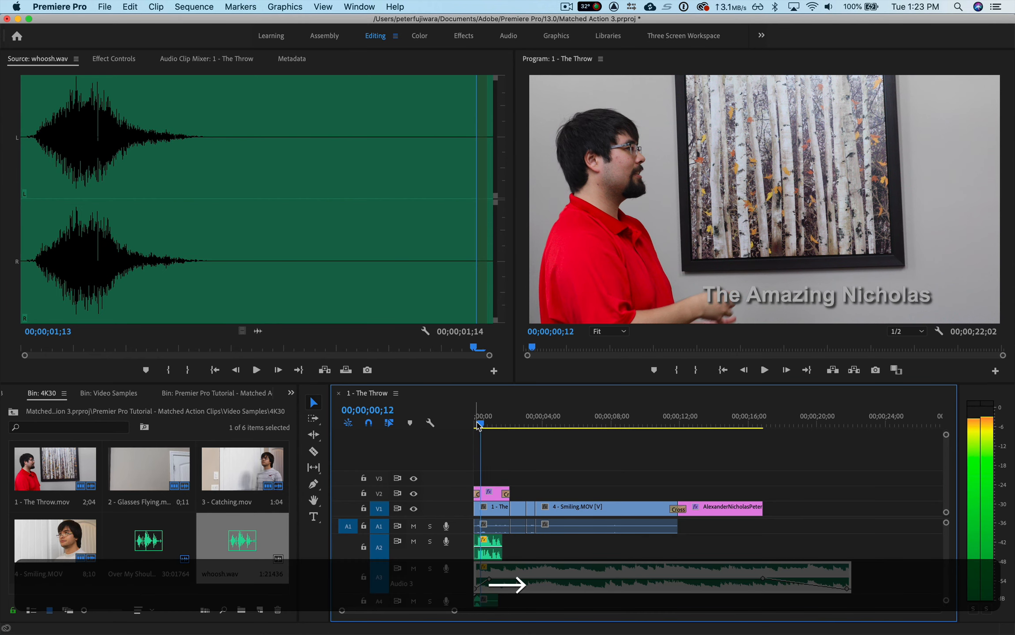
key(space)
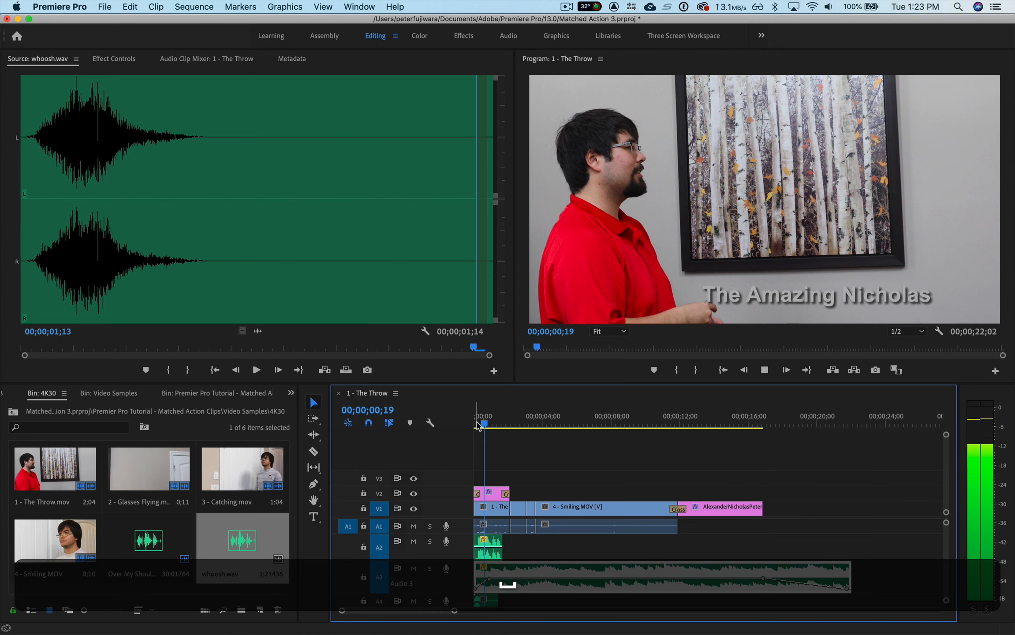
key(Right)
key(Right)
key(Right)
key(Right)
key(Right)
key(Right)
key(Right)
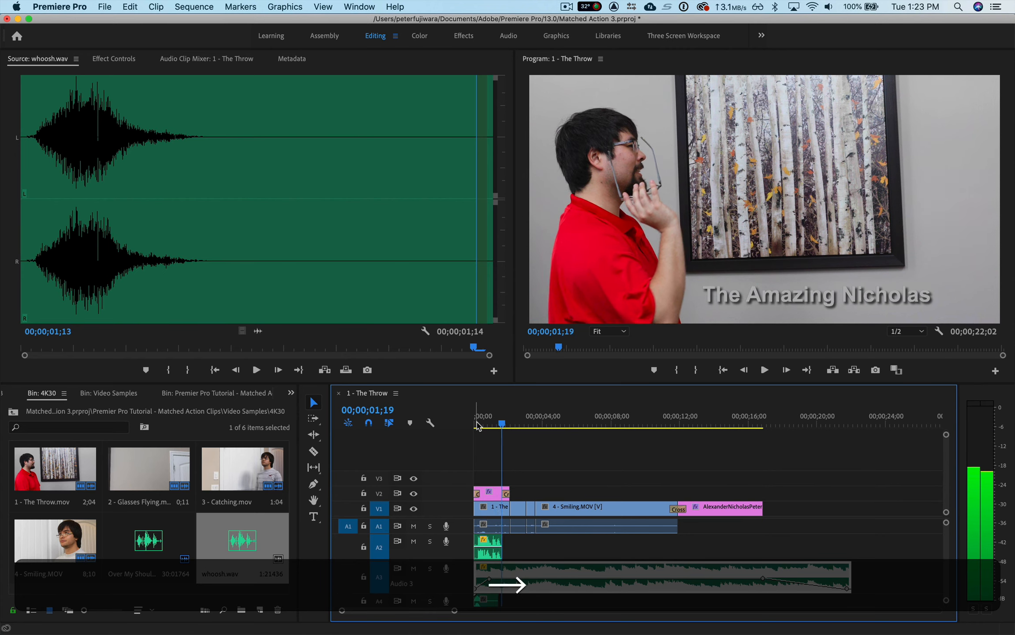
key(Right)
key(Right)
key(Right)
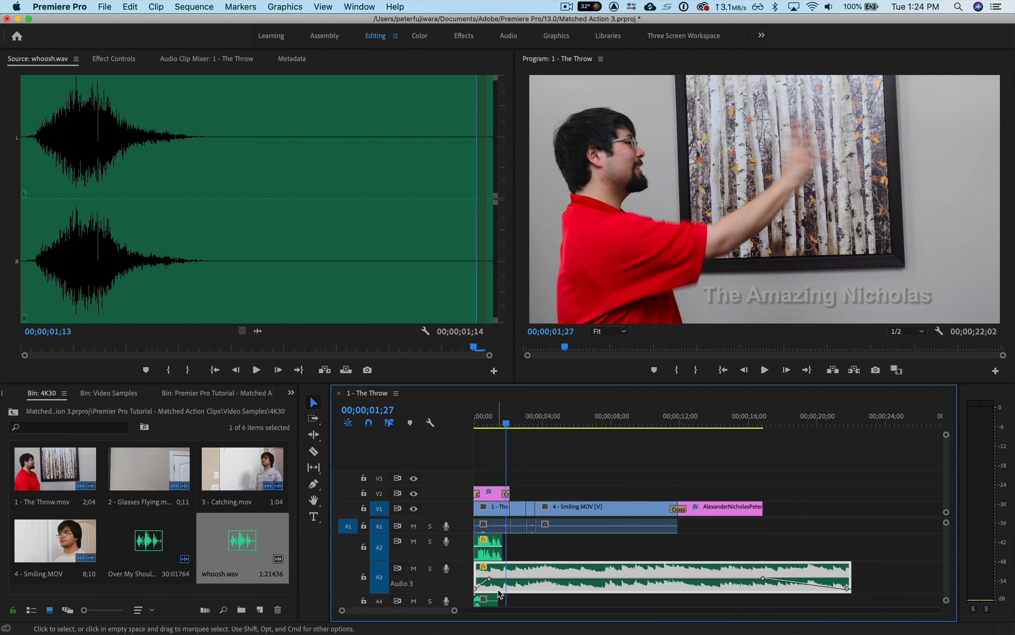
key(grave)
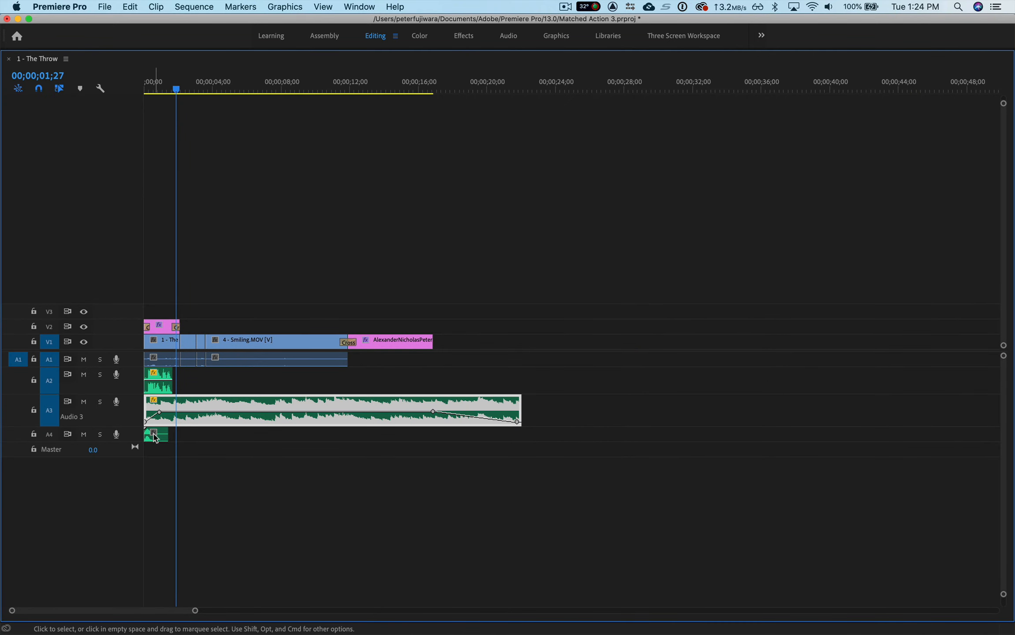
drag(156, 445, 189, 443)
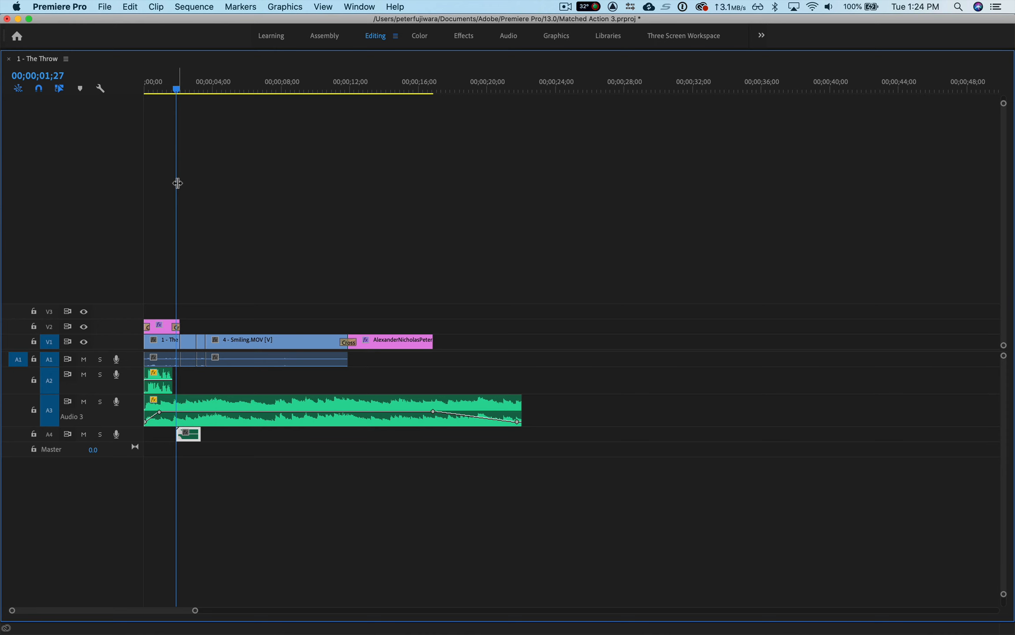
key(grave)
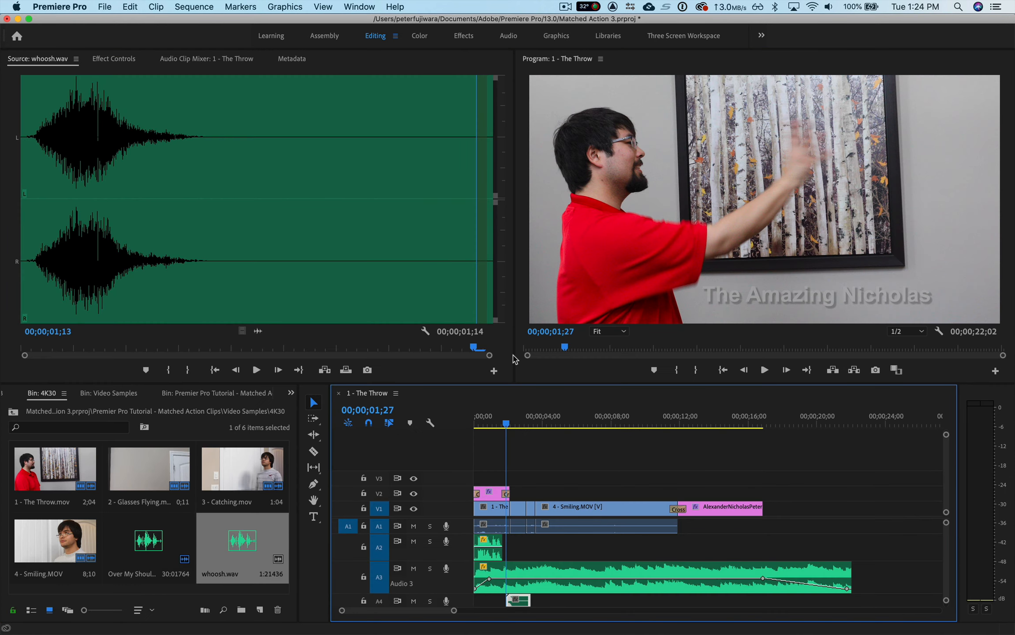
Step: Play the sequence from 00;00;00;00 to check the whoosh sound's timing against the throw
drag(506, 426, 468, 433)
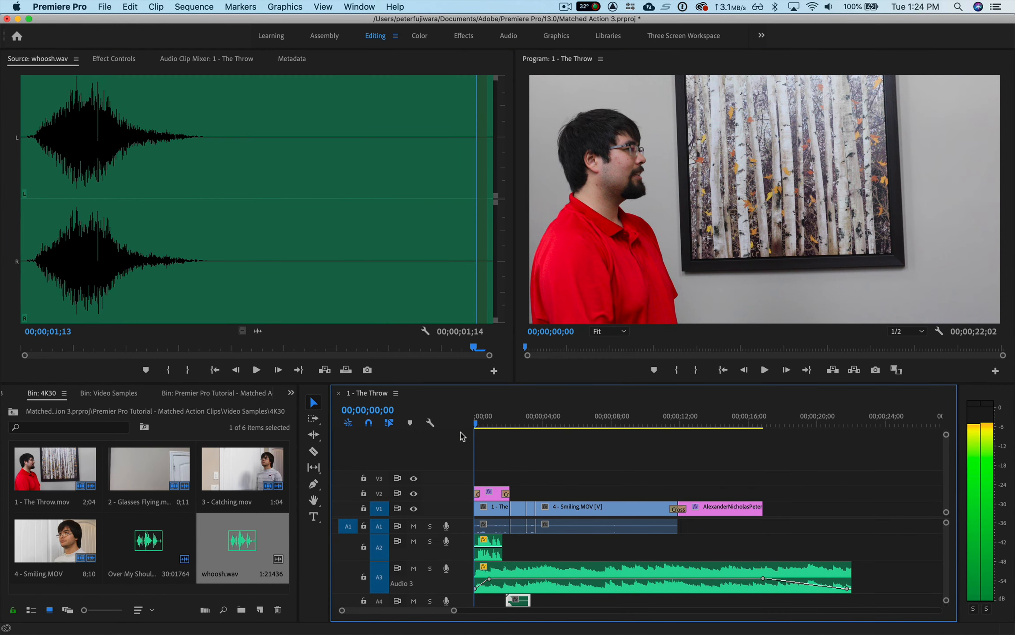
key(space)
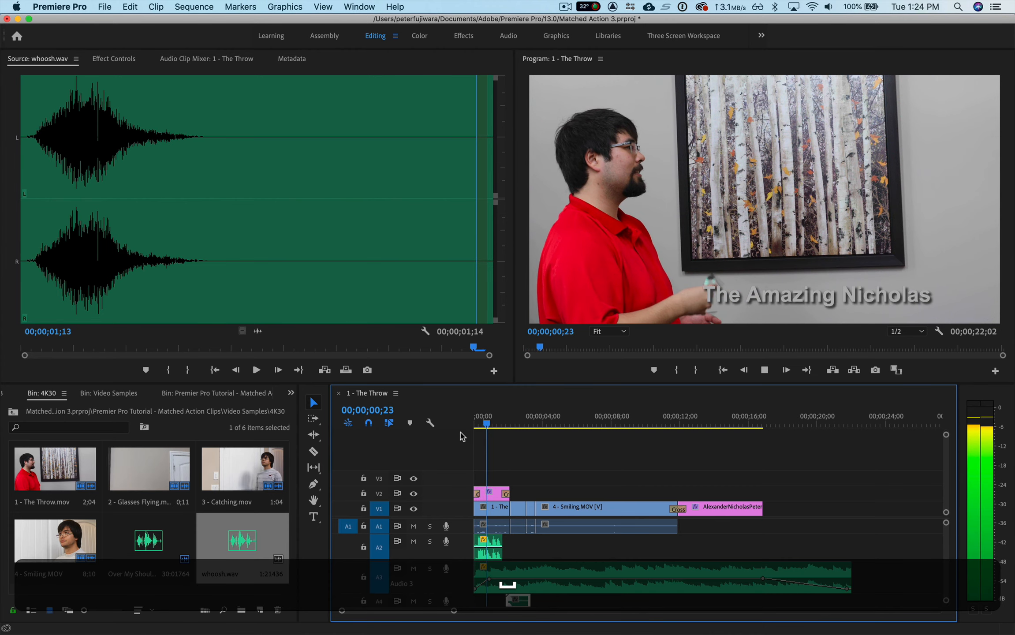